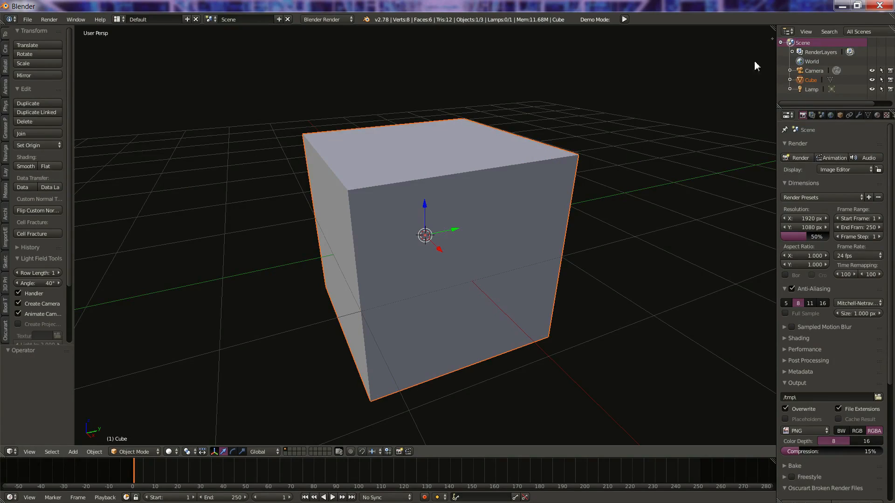
Step: Change the Outliner area into a UV/Image Editor and make that area wider and taller
{"action": "left_click", "coordinate": [788, 31]}
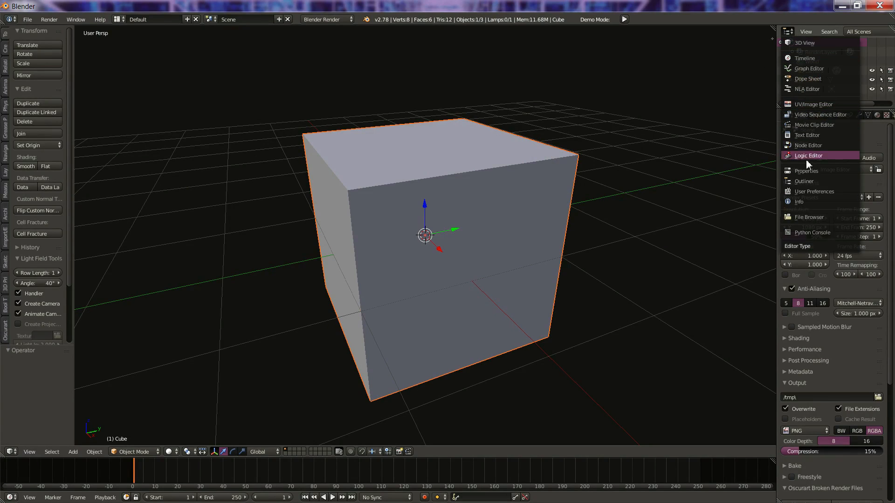
{"action": "left_click", "coordinate": [813, 100]}
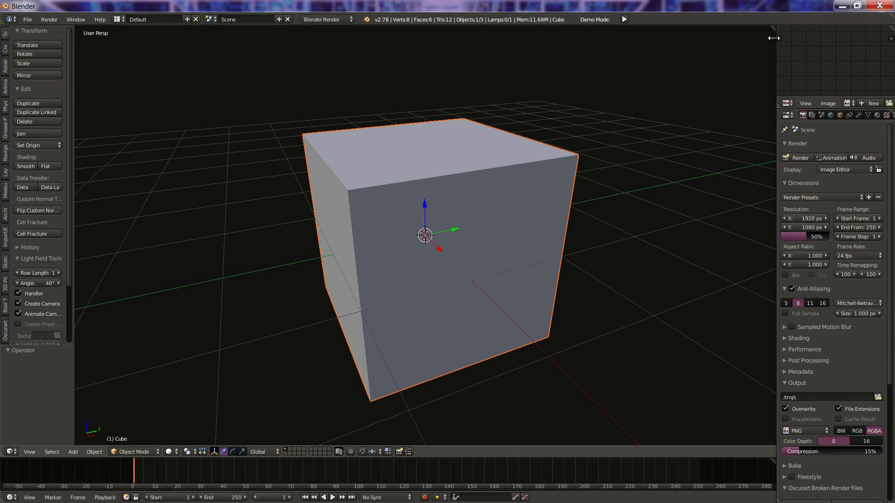
{"action": "left_click_drag", "start_coordinate": [776, 58], "coordinate": [623, 61]}
{"action": "left_click_drag", "start_coordinate": [679, 98], "coordinate": [704, 248]}
Step: Create a new blank image 1536 px (512*3) wide and 1024 px high with a fully transparent fill color
{"action": "left_click", "coordinate": [720, 253]}
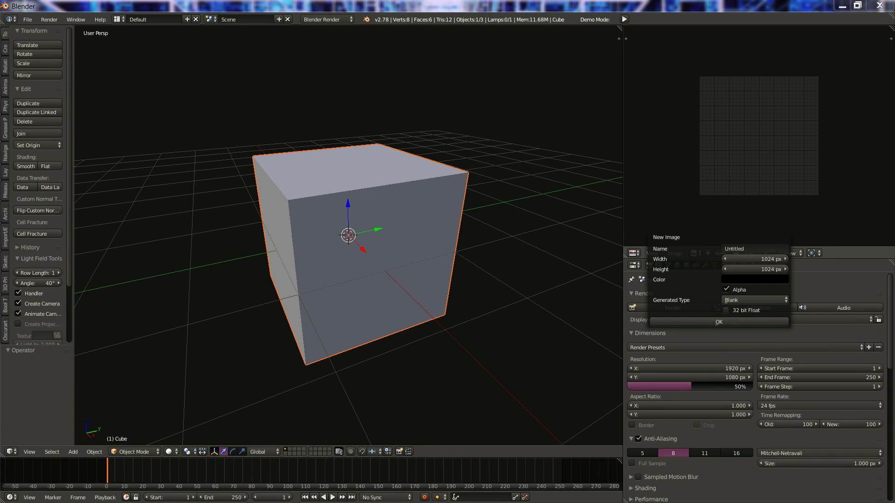
{"action": "left_click", "coordinate": [745, 259]}
{"action": "type", "text": "512*3"}
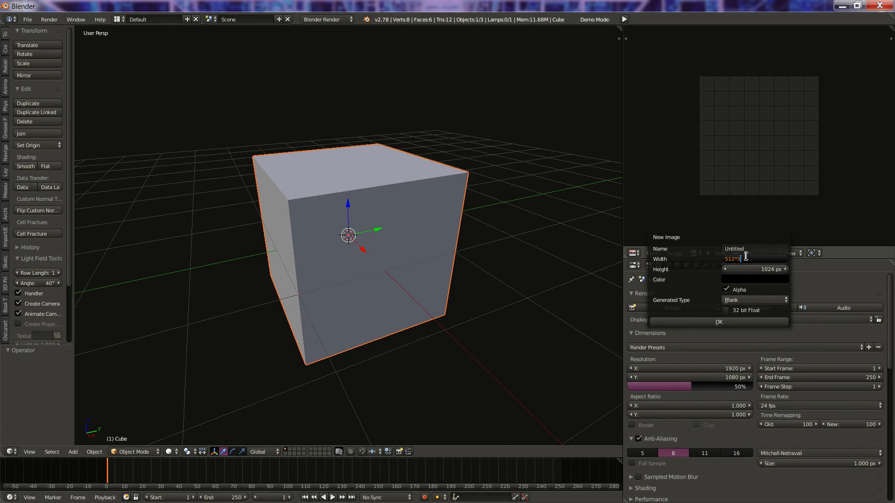
{"action": "key", "text": "Return"}
{"action": "left_click", "coordinate": [749, 269]}
{"action": "type", "text": "512 *"}
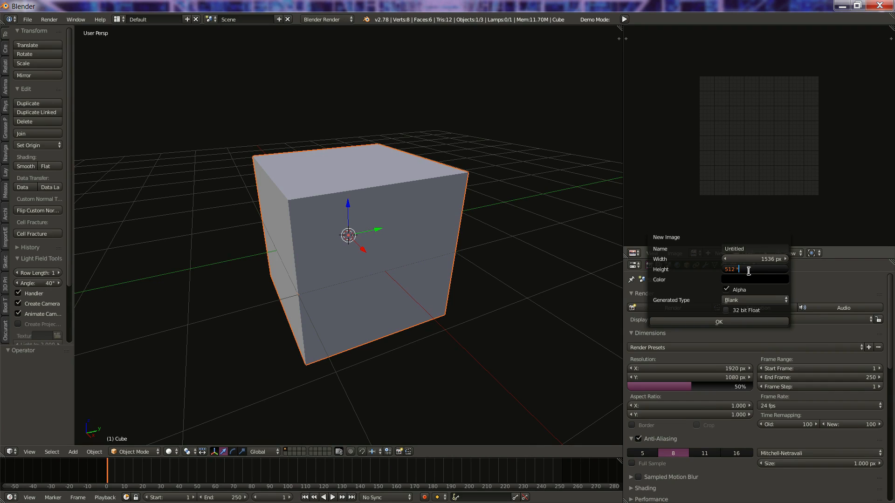
{"action": "key", "text": "Return"}
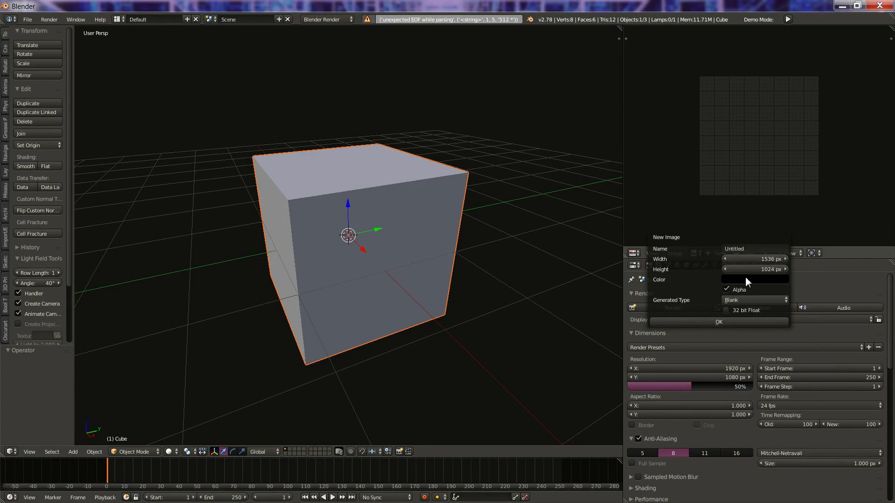
{"action": "left_click", "coordinate": [746, 278]}
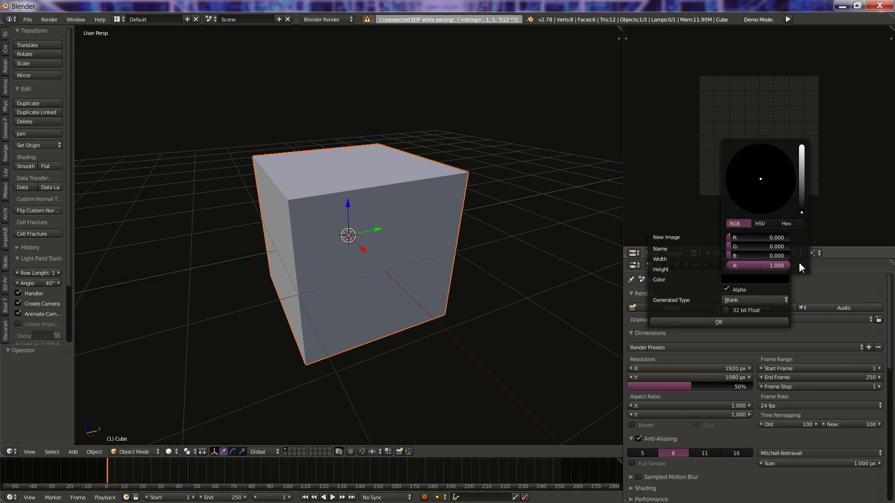
{"action": "left_click_drag", "start_coordinate": [787, 265], "coordinate": [735, 266]}
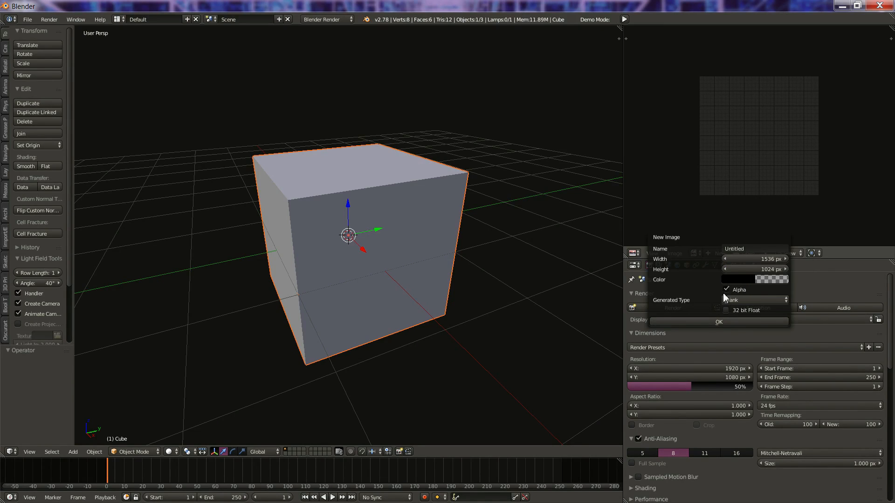
{"action": "left_click", "coordinate": [693, 321]}
{"action": "scroll", "coordinate": [692, 175], "scroll_direction": "down", "scroll_amount": 6}
Step: Put the cube in Edit Mode and unwrap all of its faces with the standard Unwrap operation
{"action": "key", "text": "Tab"}
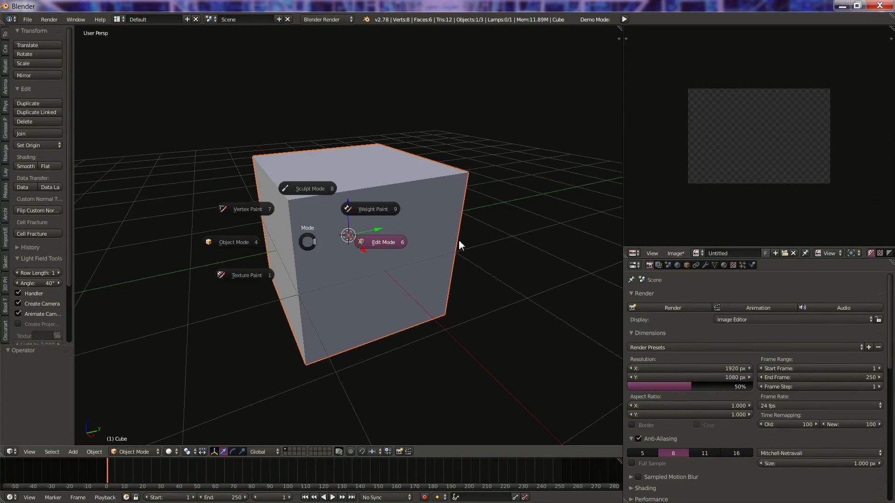
{"action": "left_click", "coordinate": [403, 241]}
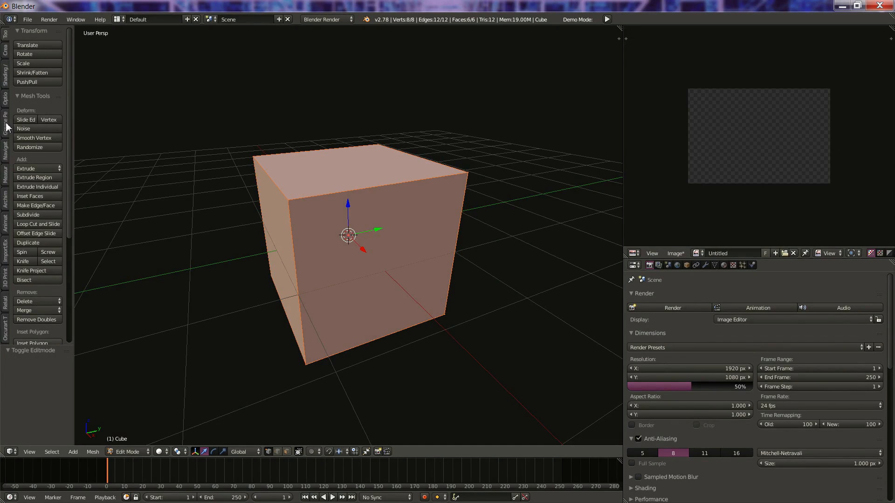
{"action": "left_click", "coordinate": [6, 77]}
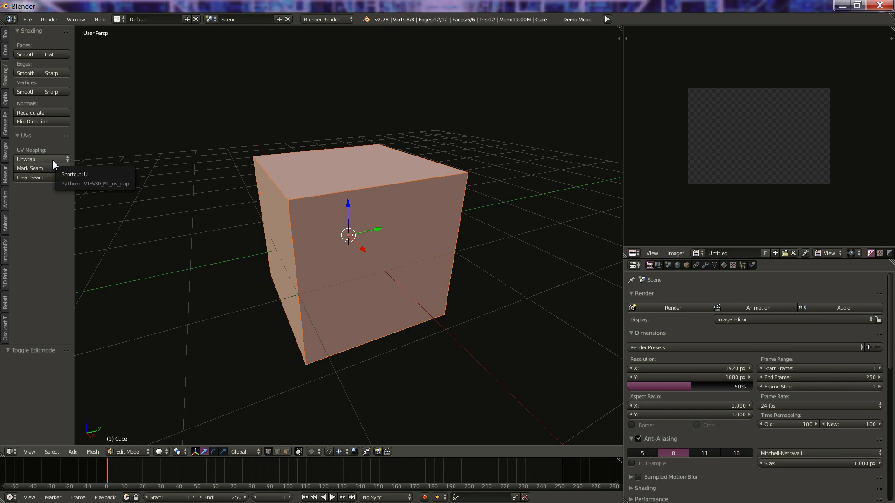
{"action": "scroll", "coordinate": [3, 92], "scroll_direction": "down", "scroll_amount": 3}
{"action": "scroll", "coordinate": [3, 92], "scroll_direction": "up", "scroll_amount": 3}
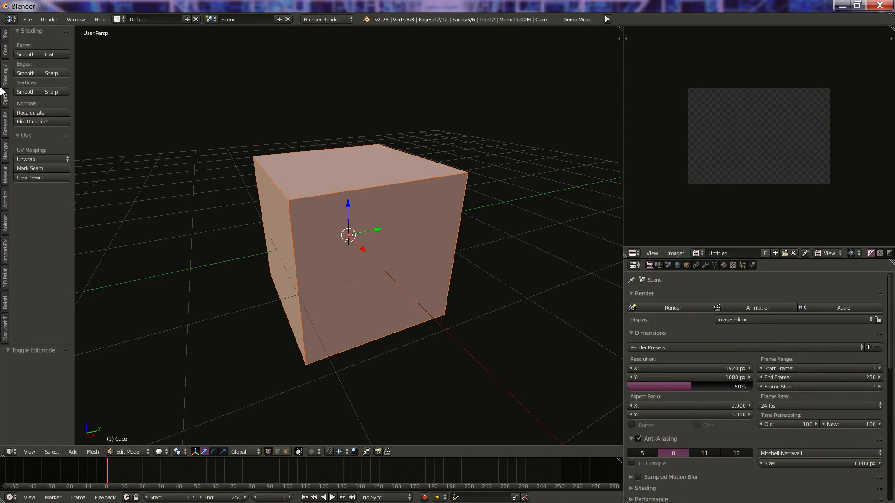
{"action": "left_click", "coordinate": [42, 159]}
{"action": "left_click", "coordinate": [49, 171]}
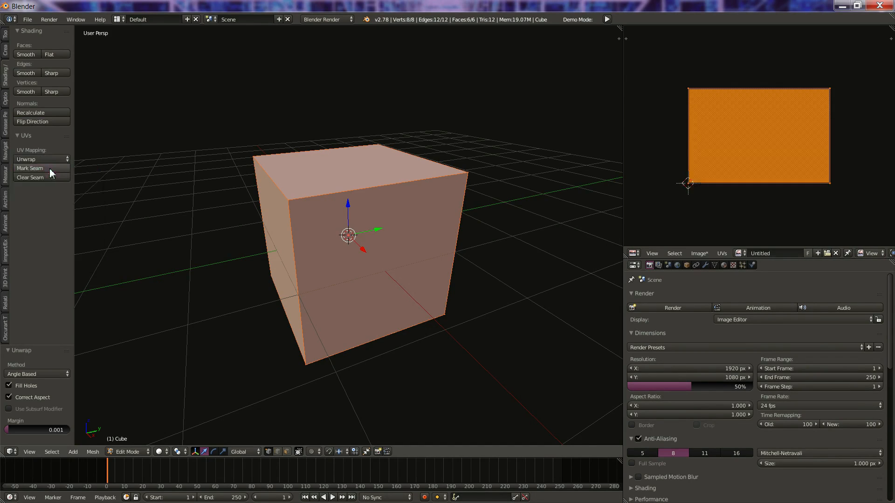
Step: Remap all cube faces with Cube Projection and scale the resulting UV layout by 0.5
{"action": "left_click", "coordinate": [47, 158]}
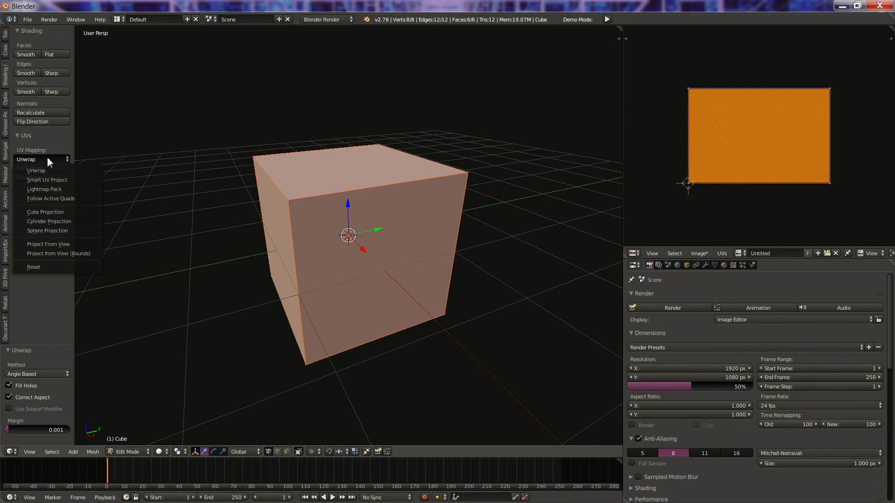
{"action": "left_click", "coordinate": [58, 211]}
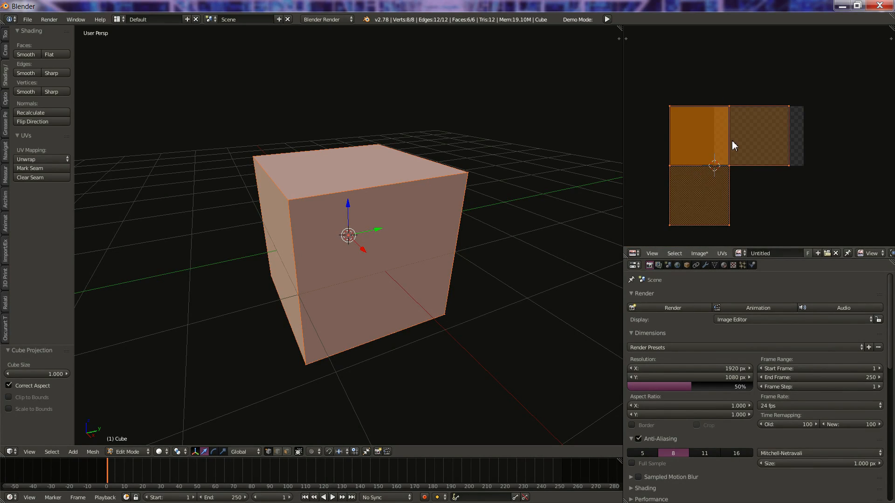
{"action": "type", "text": "s.4"}
{"action": "key", "text": "BackSpace"}
{"action": "type", "text": "5"}
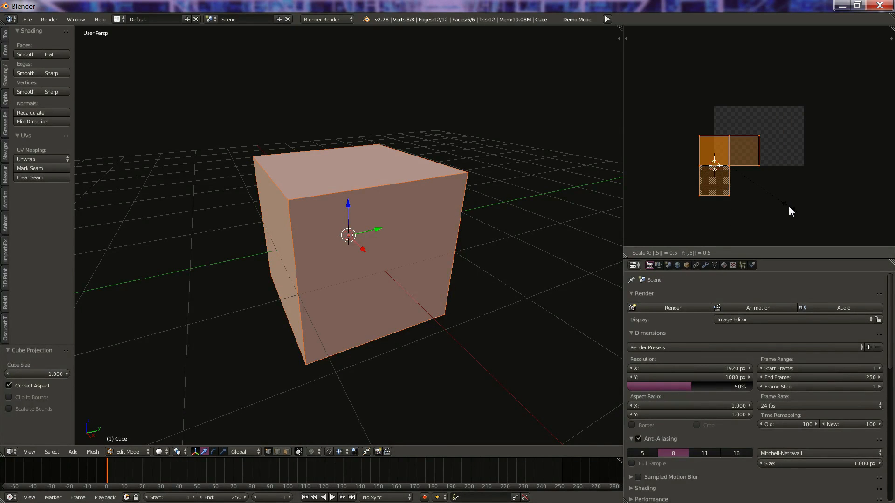
{"action": "key", "text": "Return"}
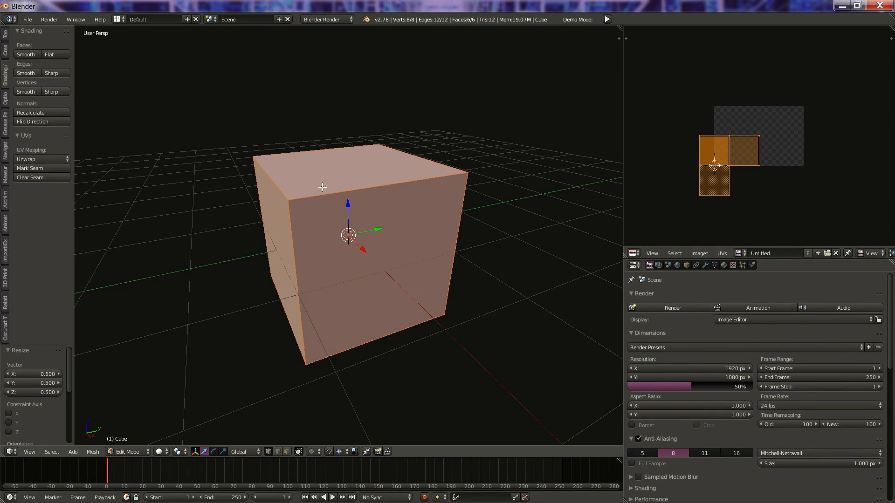
Step: Set the 3D view to orthographic and select a single side face of the cube in face select mode
{"action": "middle_click_drag", "start_coordinate": [401, 232], "coordinate": [362, 246]}
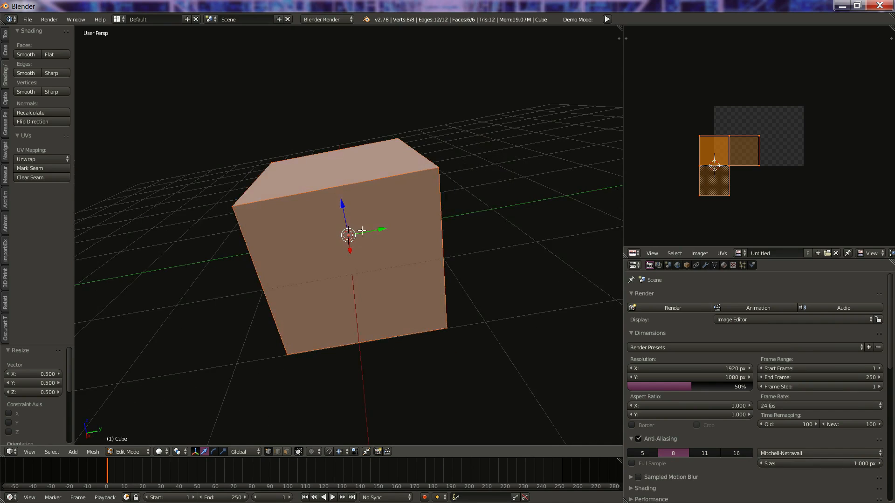
{"action": "key", "text": "KP_1"}
{"action": "key", "text": "KP_5"}
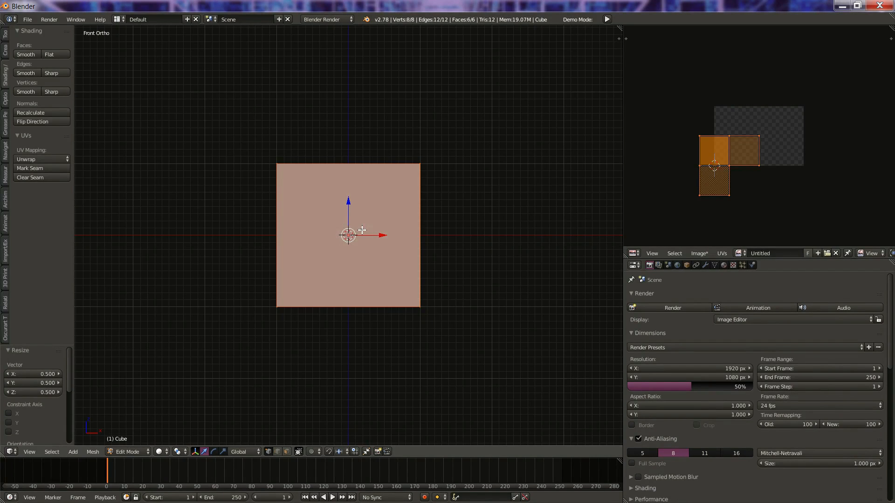
{"action": "middle_click_drag", "start_coordinate": [366, 227], "coordinate": [390, 256]}
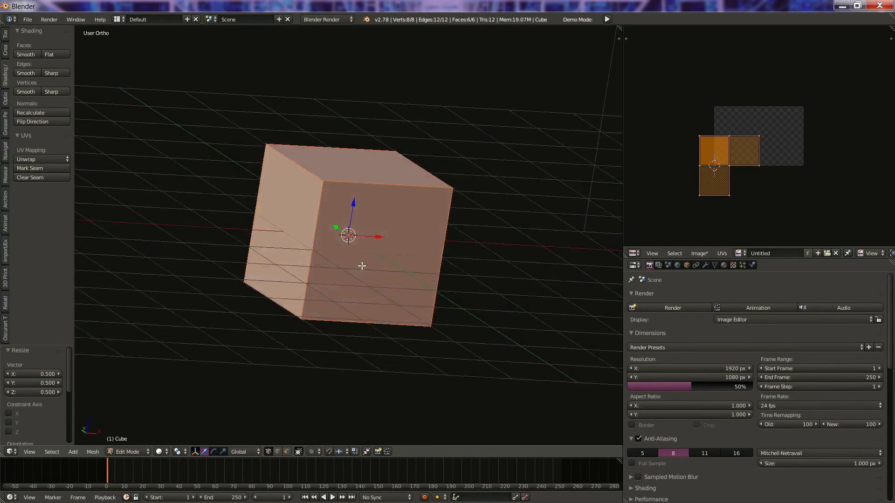
{"action": "key", "text": "KP_1"}
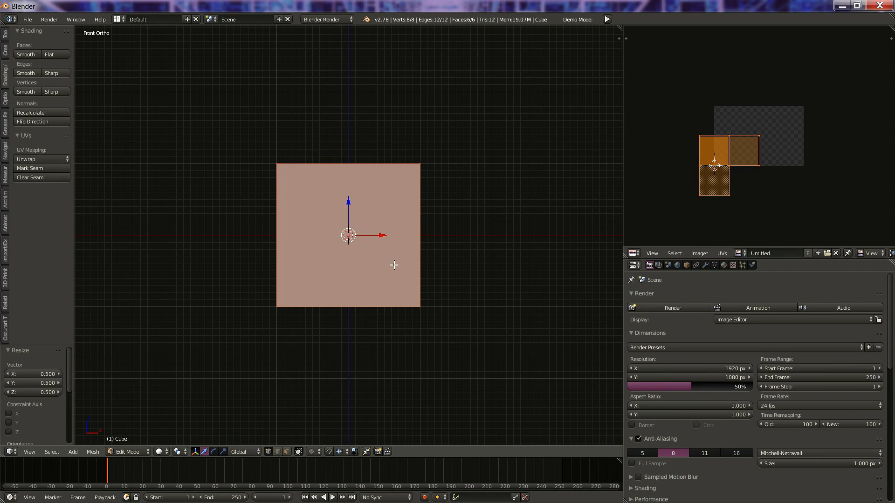
{"action": "middle_click_drag", "start_coordinate": [308, 199], "coordinate": [318, 215]}
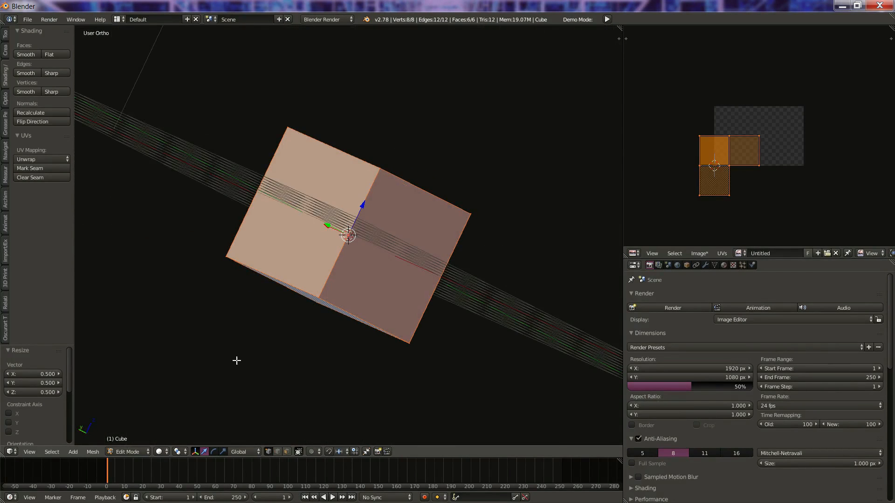
{"action": "left_click", "coordinate": [287, 452]}
{"action": "right_click", "coordinate": [286, 237]}
{"action": "middle_click_drag", "start_coordinate": [359, 221], "coordinate": [582, 233]}
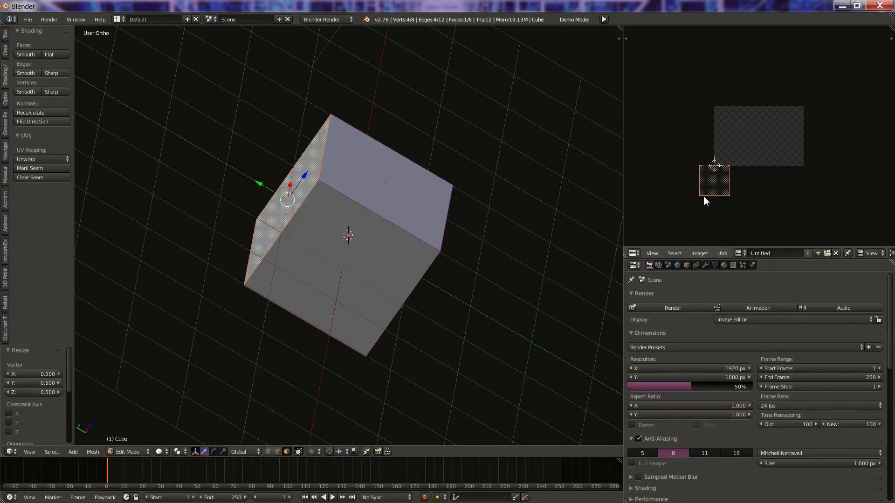
Step: Set the UV editor to face selection with the sticky selection mode disabled
{"action": "scroll", "coordinate": [749, 256], "scroll_direction": "down", "scroll_amount": 5}
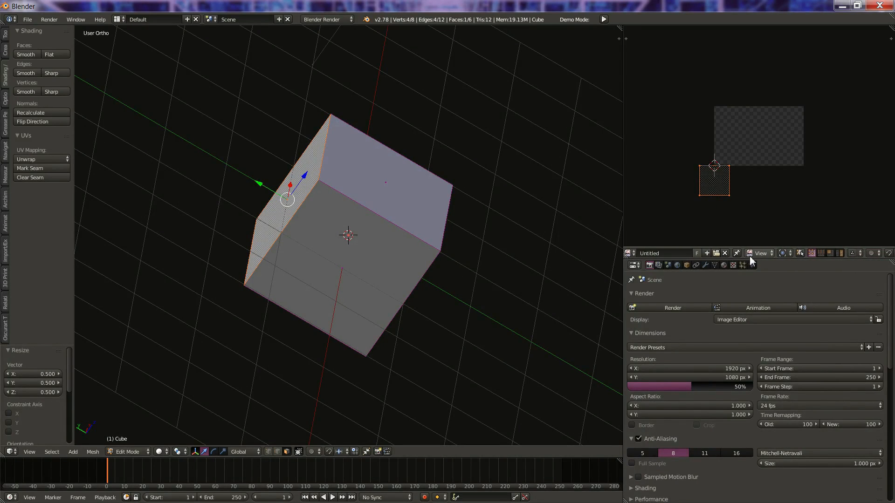
{"action": "left_click", "coordinate": [831, 256]}
{"action": "left_click", "coordinate": [853, 254]}
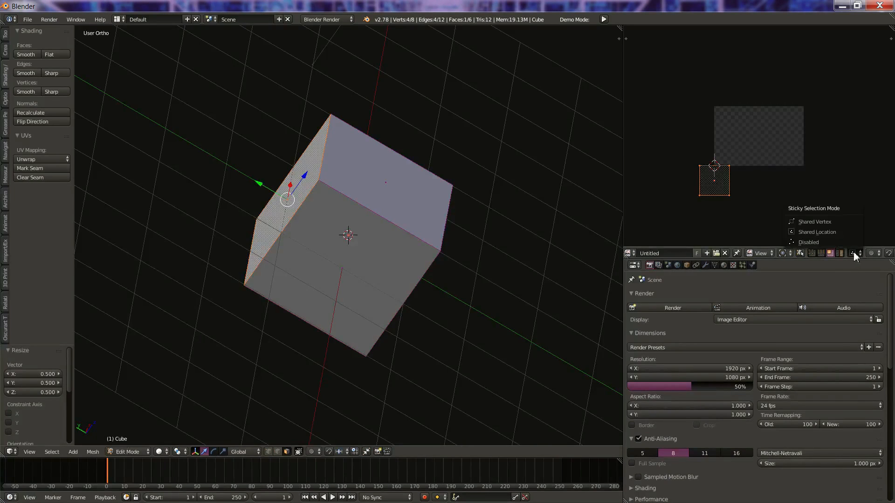
{"action": "left_click", "coordinate": [800, 243]}
Step: Move the selected face's UV square into the image's upper-left cell, about 0.26 in X and 1.0 in Y
{"action": "scroll", "coordinate": [723, 204], "scroll_direction": "up", "scroll_amount": 2}
{"action": "middle_click_drag", "start_coordinate": [698, 179], "coordinate": [727, 202]}
{"action": "key", "text": "g"}
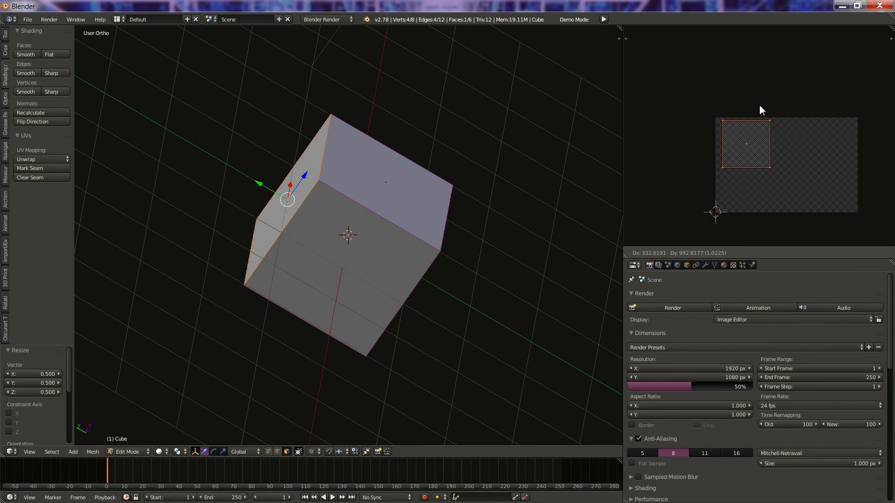
{"action": "left_click", "coordinate": [753, 105]}
Step: Shift the UV square about 0.011 left so it sits close to the image's upper-left corner
{"action": "scroll", "coordinate": [704, 126], "scroll_direction": "up", "scroll_amount": 3}
{"action": "middle_click_drag", "start_coordinate": [706, 125], "coordinate": [785, 179]}
{"action": "scroll", "coordinate": [780, 176], "scroll_direction": "up", "scroll_amount": 6}
{"action": "middle_click_drag", "start_coordinate": [737, 202], "coordinate": [758, 156]}
{"action": "scroll", "coordinate": [756, 157], "scroll_direction": "up", "scroll_amount": 4}
{"action": "middle_click_drag", "start_coordinate": [737, 209], "coordinate": [778, 164]}
{"action": "scroll", "coordinate": [787, 162], "scroll_direction": "up", "scroll_amount": 9}
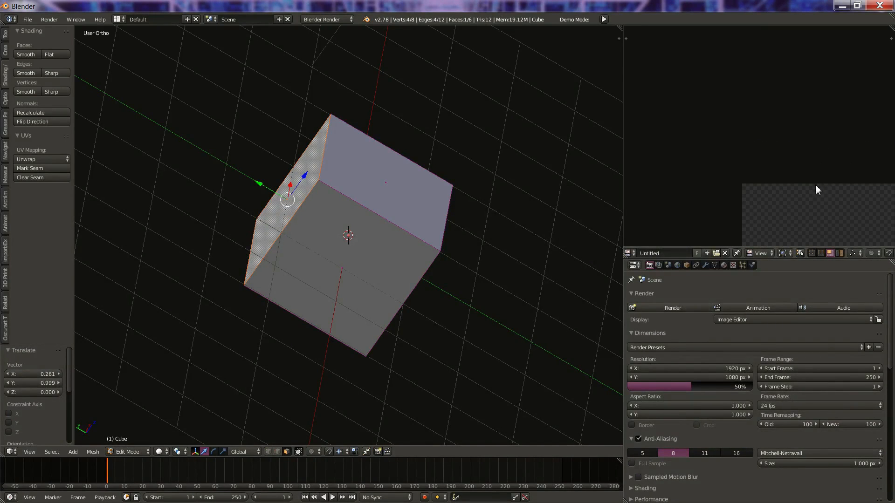
{"action": "key", "text": "g"}
{"action": "left_click", "coordinate": [641, 171]}
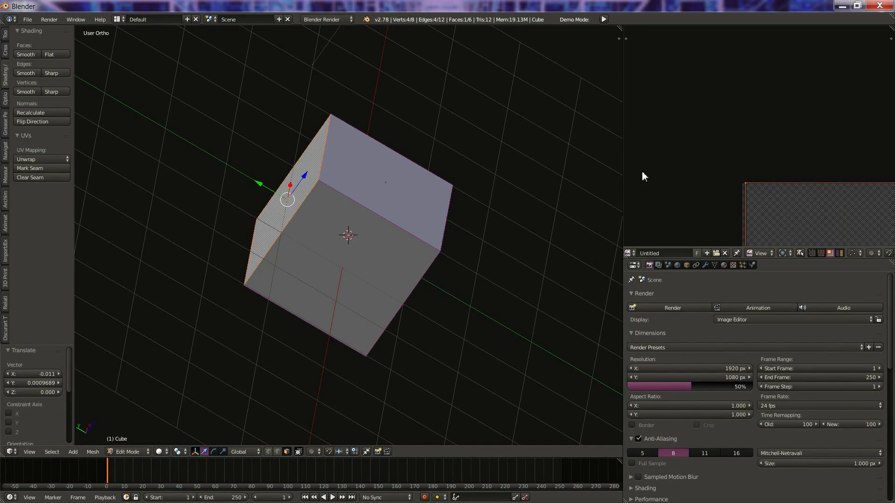
Step: Fine-tune the UV square's position until its corner aligns precisely with the image's upper-left corner
{"action": "scroll", "coordinate": [644, 172], "scroll_direction": "up", "scroll_amount": 4}
{"action": "middle_click_drag", "start_coordinate": [728, 205], "coordinate": [773, 113]}
{"action": "scroll", "coordinate": [773, 111], "scroll_direction": "up", "scroll_amount": 4}
{"action": "middle_click_drag", "start_coordinate": [771, 227], "coordinate": [762, 144]}
{"action": "scroll", "coordinate": [762, 145], "scroll_direction": "up", "scroll_amount": 2}
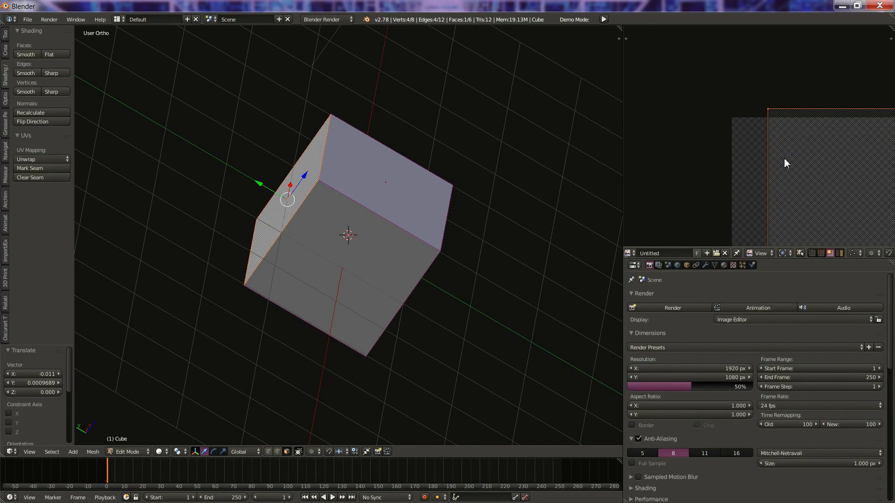
{"action": "key", "text": "g"}
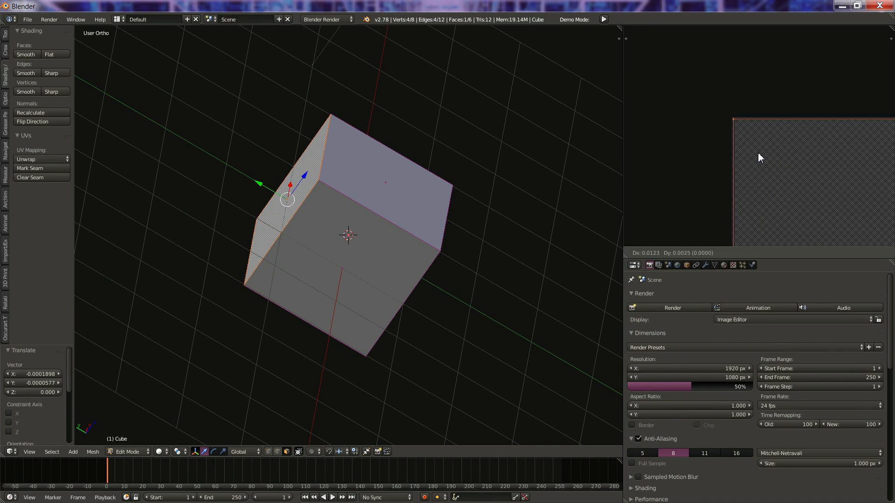
{"action": "left_click", "coordinate": [758, 152]}
{"action": "middle_click_drag", "start_coordinate": [758, 152], "coordinate": [765, 191]}
{"action": "scroll", "coordinate": [756, 205], "scroll_direction": "down", "scroll_amount": 1}
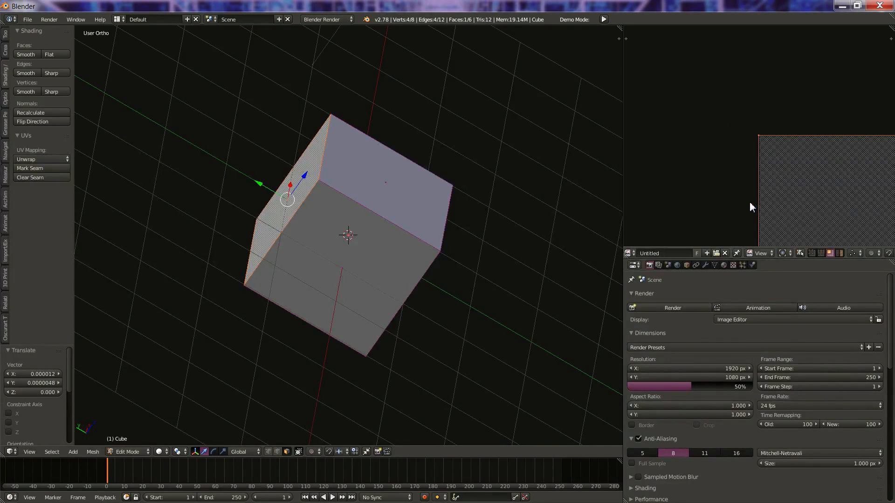
{"action": "scroll", "coordinate": [730, 198], "scroll_direction": "down", "scroll_amount": 4}
{"action": "middle_click_drag", "start_coordinate": [811, 204], "coordinate": [736, 164]}
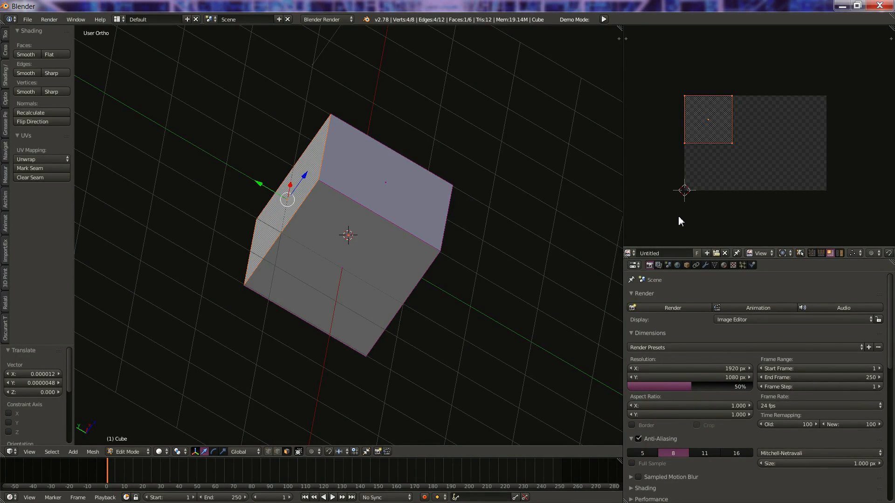
Step: Paint the digits 1 to 6 on the image in two rows of three, undoing the extra stroke beside the 1
{"action": "left_click", "coordinate": [756, 253]}
{"action": "left_click", "coordinate": [760, 229]}
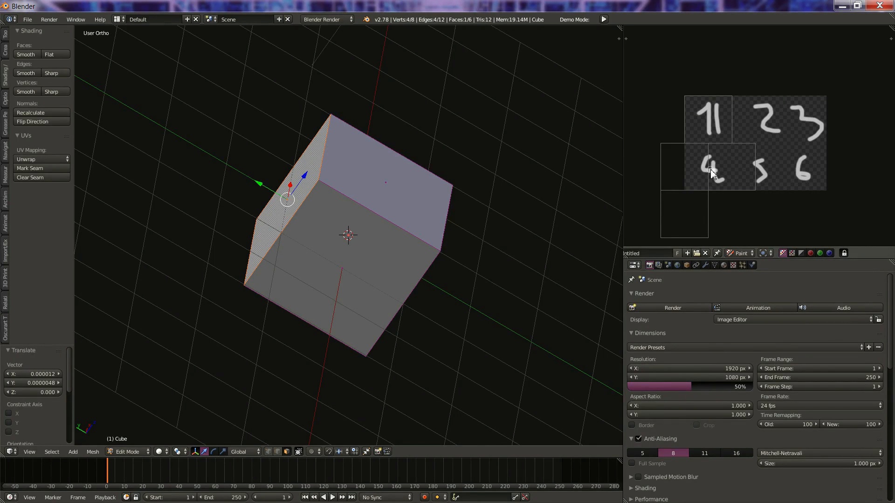
{"action": "key", "text": "ctrl+z"}
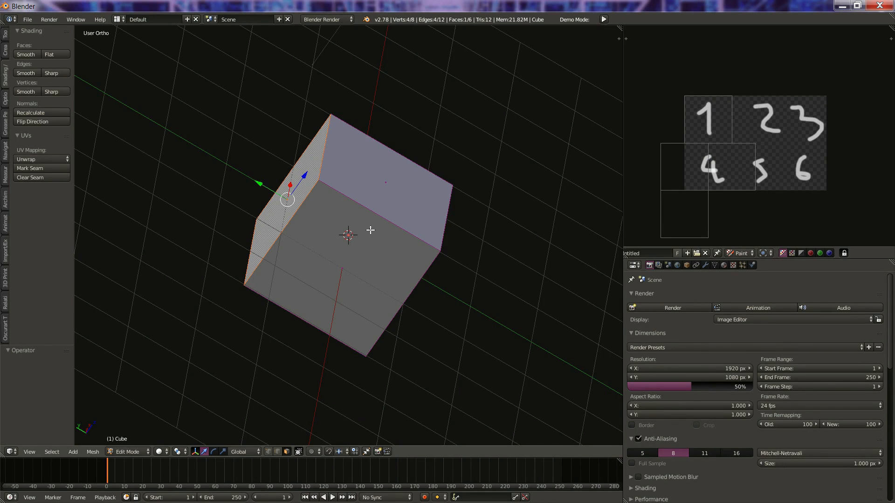
Step: Switch the 3D viewport shading to Material
{"action": "key", "text": "z"}
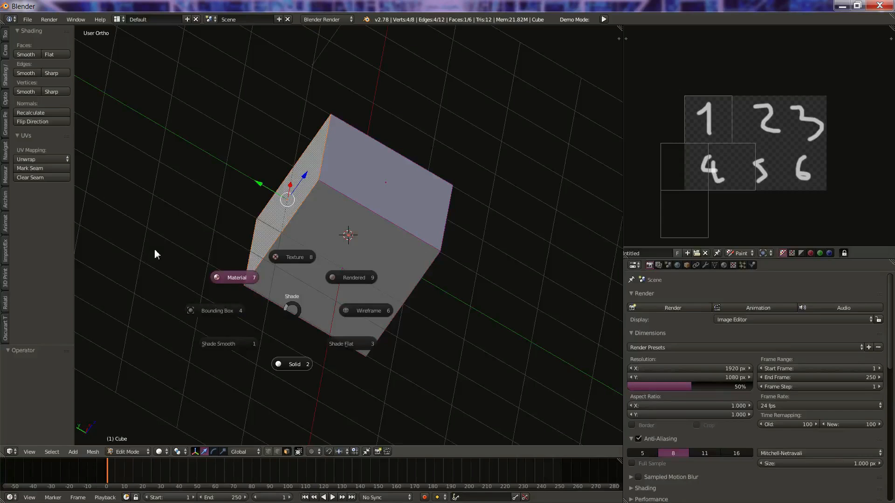
{"action": "left_click", "coordinate": [216, 244]}
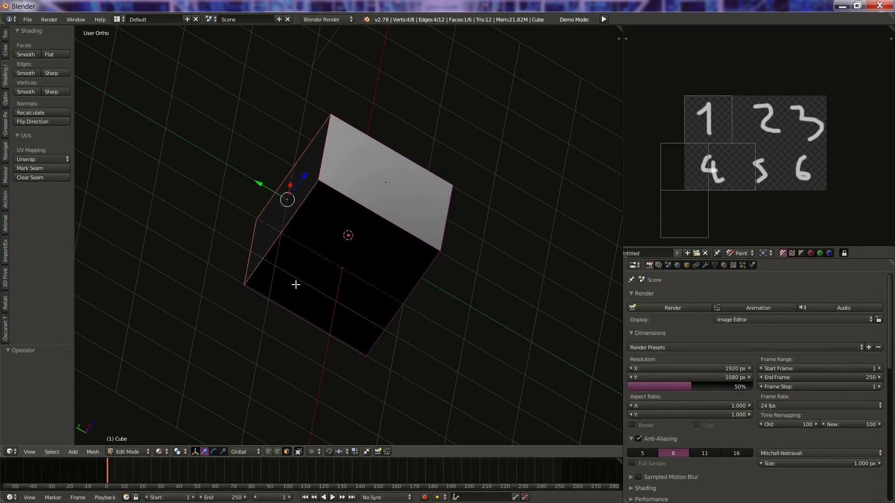
{"action": "key", "text": "z"}
{"action": "left_click", "coordinate": [259, 252]}
Step: Make the cube's material Shadeless
{"action": "left_click", "coordinate": [723, 266]}
{"action": "scroll", "coordinate": [678, 320], "scroll_direction": "down", "scroll_amount": 6}
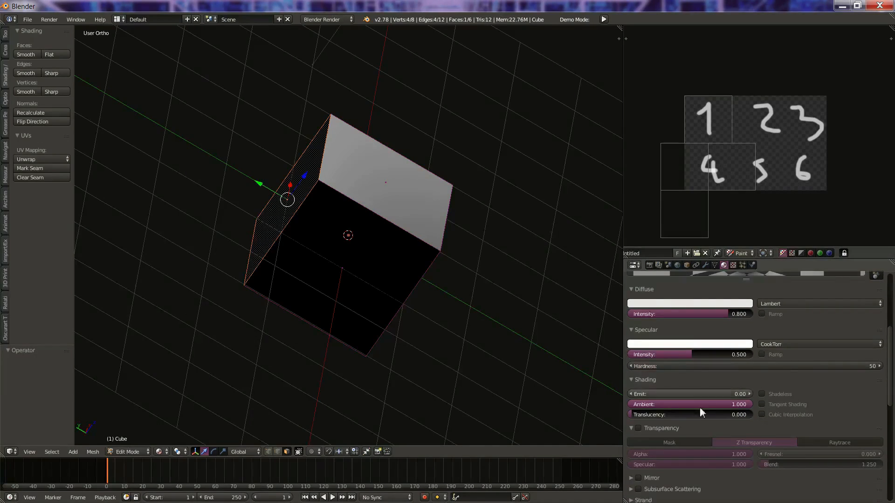
{"action": "scroll", "coordinate": [700, 407], "scroll_direction": "down", "scroll_amount": 3}
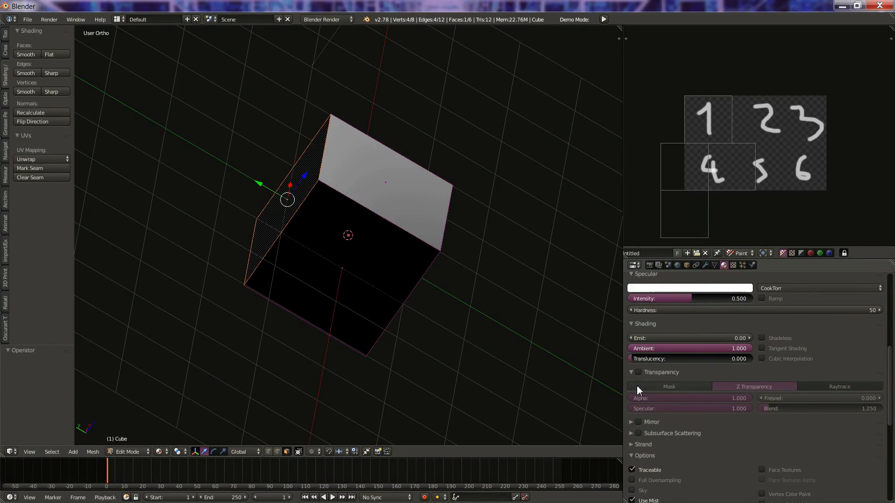
{"action": "scroll", "coordinate": [676, 360], "scroll_direction": "up", "scroll_amount": 3}
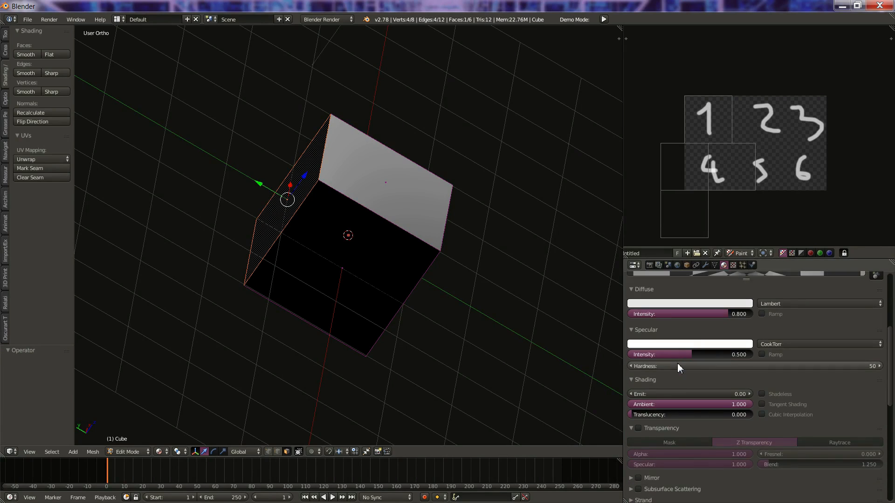
{"action": "scroll", "coordinate": [678, 367], "scroll_direction": "down", "scroll_amount": 3}
{"action": "left_click", "coordinate": [786, 338]}
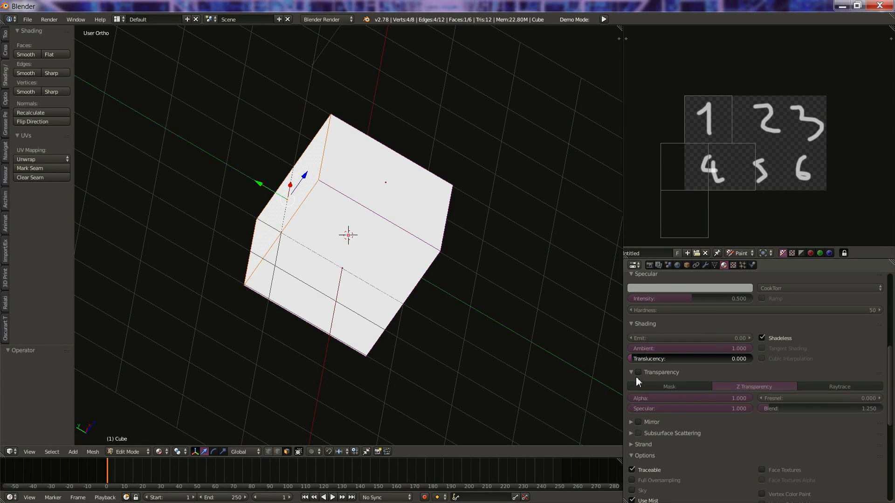
Step: Enable Transparency on the cube's material and lower its alpha until the faces are fully transparent
{"action": "left_click", "coordinate": [639, 373]}
{"action": "scroll", "coordinate": [657, 374], "scroll_direction": "down", "scroll_amount": 4}
{"action": "left_click_drag", "start_coordinate": [733, 324], "coordinate": [662, 324]}
Step: Set the material's texture type to Image or Movie and assign the Untitled image to it
{"action": "left_click", "coordinate": [733, 265]}
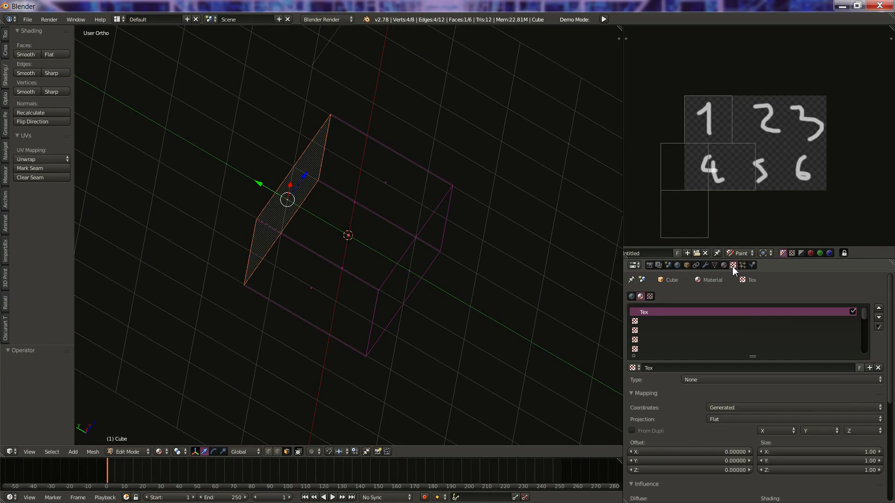
{"action": "left_click", "coordinate": [685, 379]}
{"action": "left_click", "coordinate": [723, 317]}
{"action": "scroll", "coordinate": [734, 365], "scroll_direction": "down", "scroll_amount": 5}
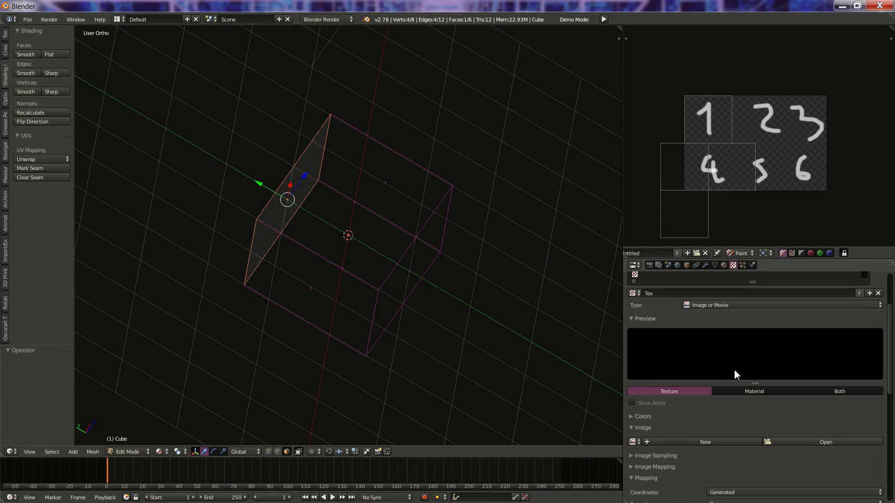
{"action": "left_click", "coordinate": [633, 386]}
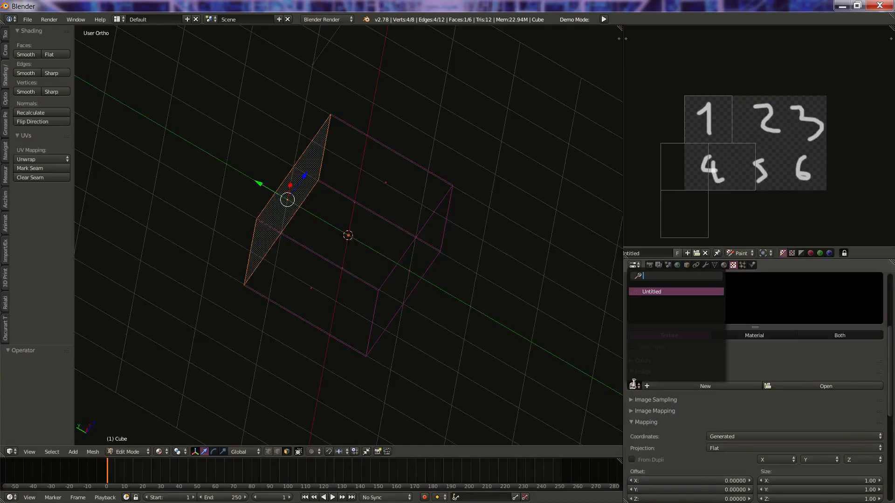
{"action": "left_click", "coordinate": [647, 291]}
Step: Set the texture's mapping coordinates to UV and let it influence the material's alpha as well as its color
{"action": "scroll", "coordinate": [720, 364], "scroll_direction": "down", "scroll_amount": 3}
{"action": "scroll", "coordinate": [722, 371], "scroll_direction": "down", "scroll_amount": 1}
{"action": "left_click", "coordinate": [721, 363]}
{"action": "left_click", "coordinate": [729, 322]}
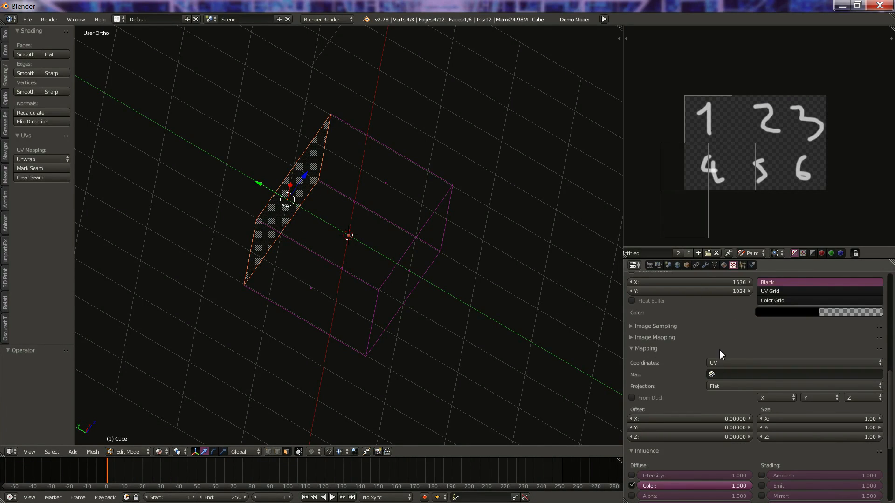
{"action": "scroll", "coordinate": [720, 354], "scroll_direction": "down", "scroll_amount": 6}
{"action": "left_click", "coordinate": [632, 384]}
Step: Switch the 3D view to perspective and examine the textured cube face carrying the 1
{"action": "middle_click_drag", "start_coordinate": [513, 383], "coordinate": [214, 273]}
{"action": "key", "text": "KP_5"}
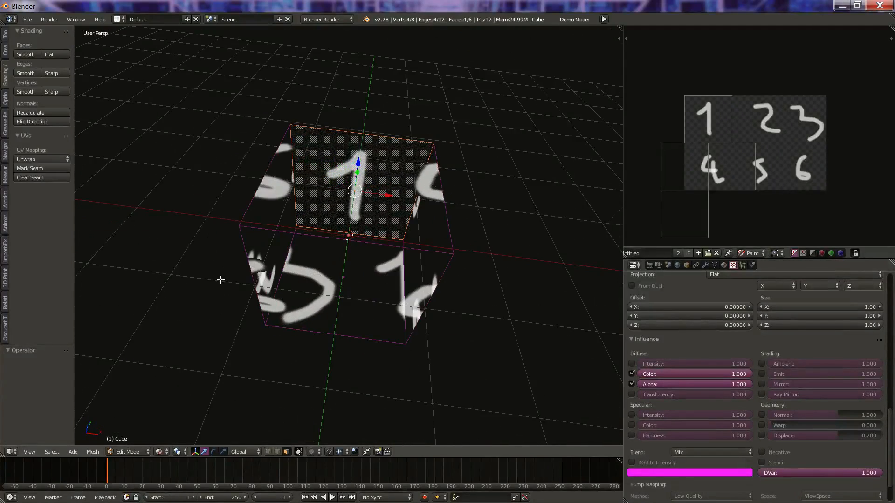
{"action": "scroll", "coordinate": [384, 310], "scroll_direction": "up", "scroll_amount": 6}
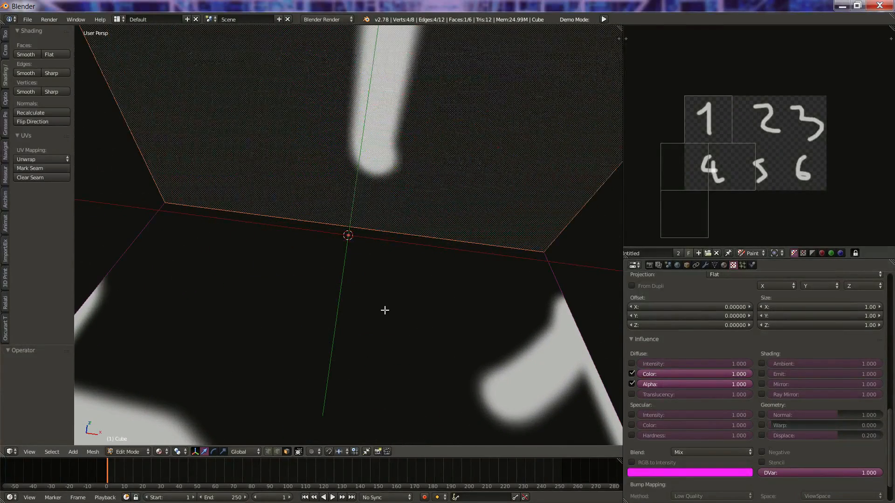
{"action": "middle_click_drag", "start_coordinate": [376, 344], "coordinate": [371, 262]}
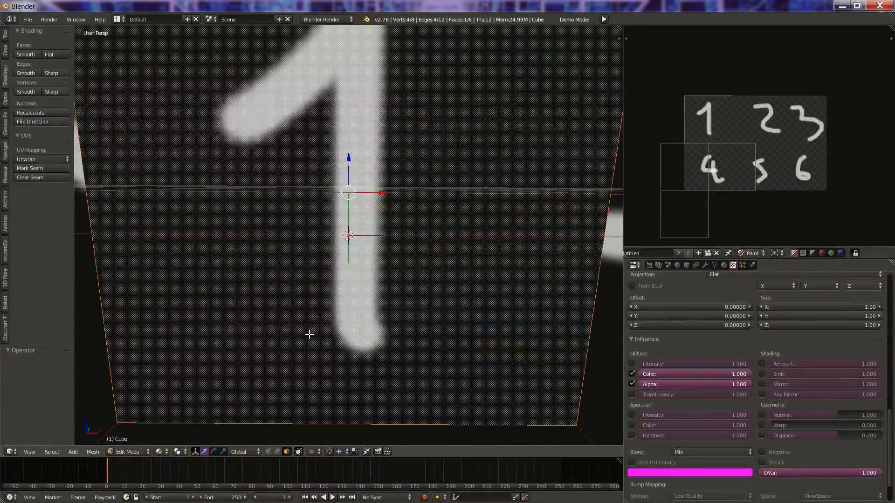
{"action": "middle_click_drag", "start_coordinate": [311, 334], "coordinate": [403, 263]}
Step: Hide the grid floor and its axis lines in the 3D view's display settings, leaving Only Render off
{"action": "key", "text": "n"}
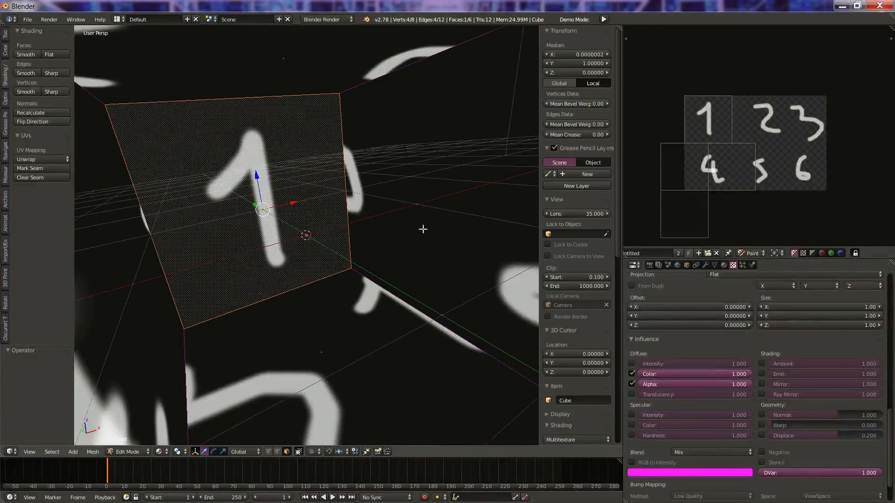
{"action": "scroll", "coordinate": [578, 326], "scroll_direction": "down", "scroll_amount": 3}
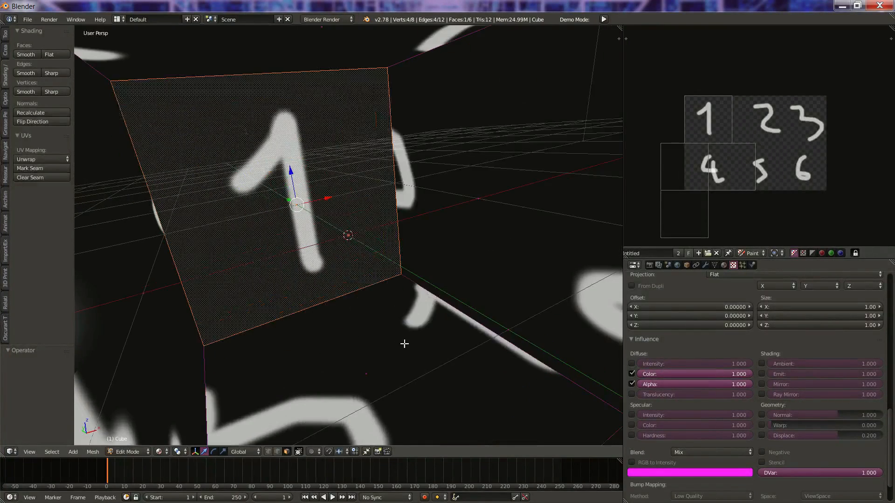
{"action": "left_click", "coordinate": [561, 361]}
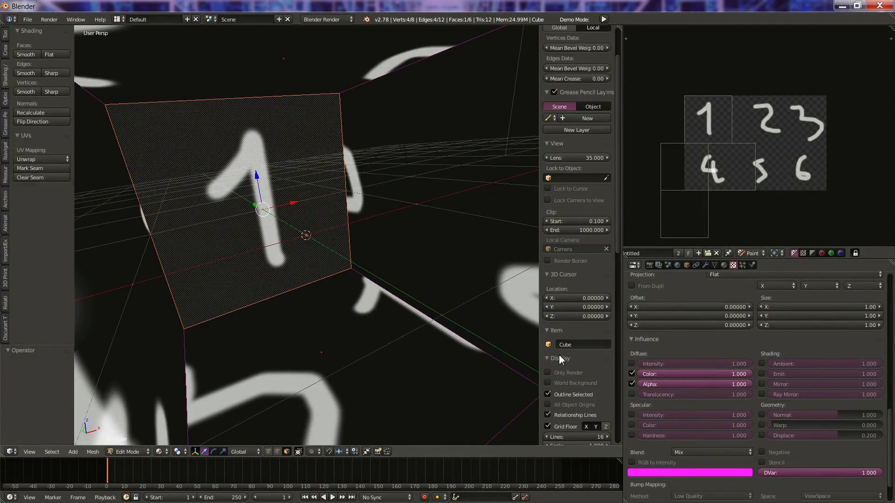
{"action": "left_click", "coordinate": [555, 375]}
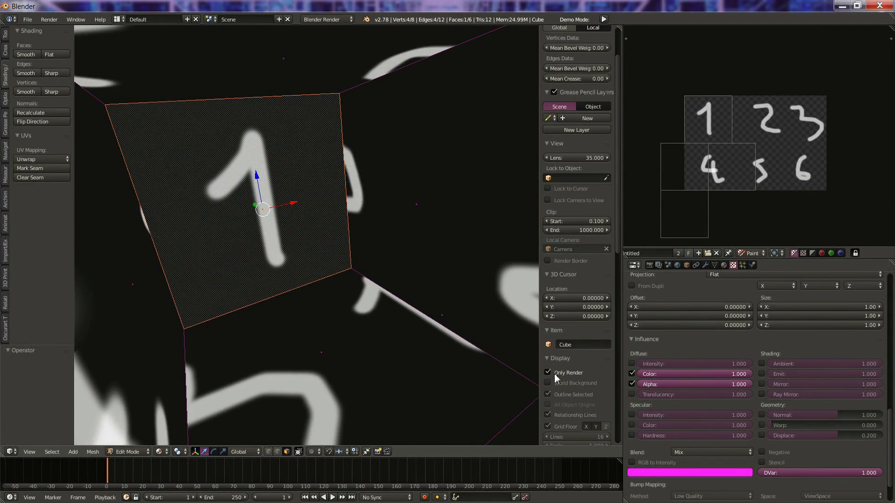
{"action": "left_click", "coordinate": [555, 374]}
{"action": "scroll", "coordinate": [569, 384], "scroll_direction": "down", "scroll_amount": 4}
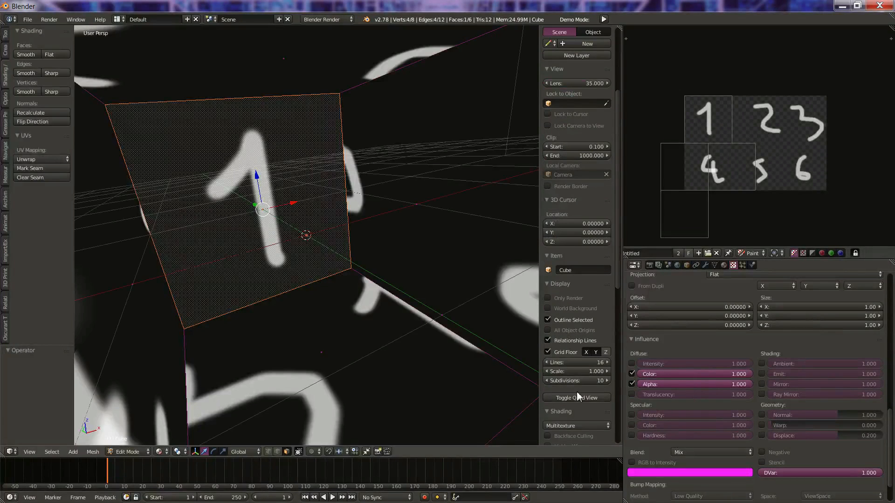
{"action": "left_click", "coordinate": [548, 352]}
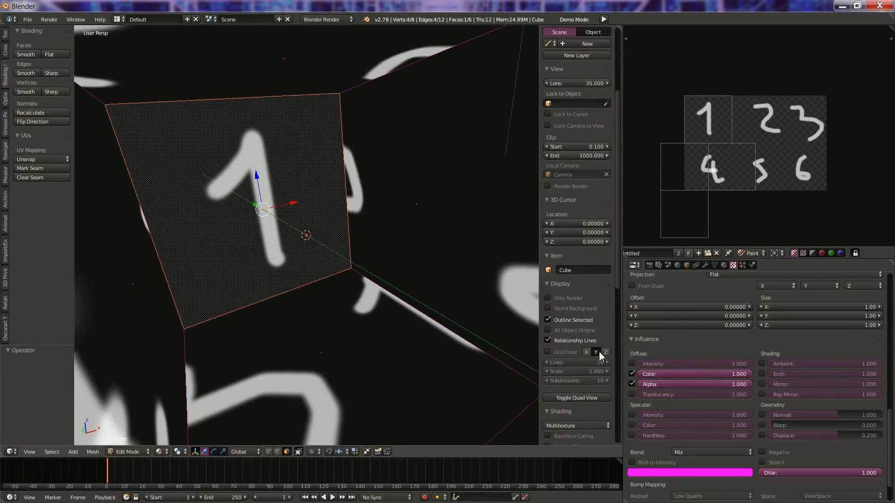
Step: Select the side face adjoining the 1 and move its UV square onto the 2, about 0.802 in X and 0.487 in Y
{"action": "scroll", "coordinate": [386, 327], "scroll_direction": "down", "scroll_amount": 6}
{"action": "middle_click_drag", "start_coordinate": [407, 317], "coordinate": [331, 335]}
{"action": "scroll", "coordinate": [364, 327], "scroll_direction": "up", "scroll_amount": 3}
{"action": "scroll", "coordinate": [364, 327], "scroll_direction": "down", "scroll_amount": 3}
{"action": "scroll", "coordinate": [331, 335], "scroll_direction": "up", "scroll_amount": 6}
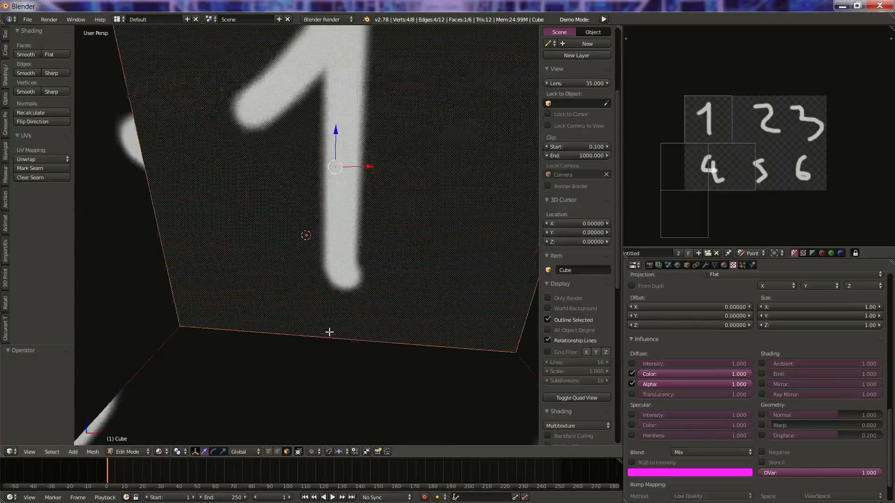
{"action": "middle_click_drag", "start_coordinate": [326, 327], "coordinate": [375, 242]}
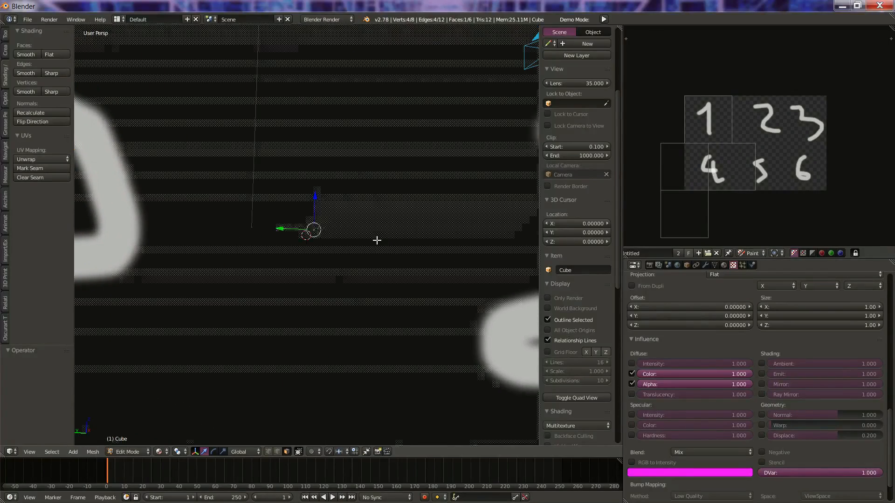
{"action": "left_click", "coordinate": [755, 242]}
{"action": "key", "text": "g"}
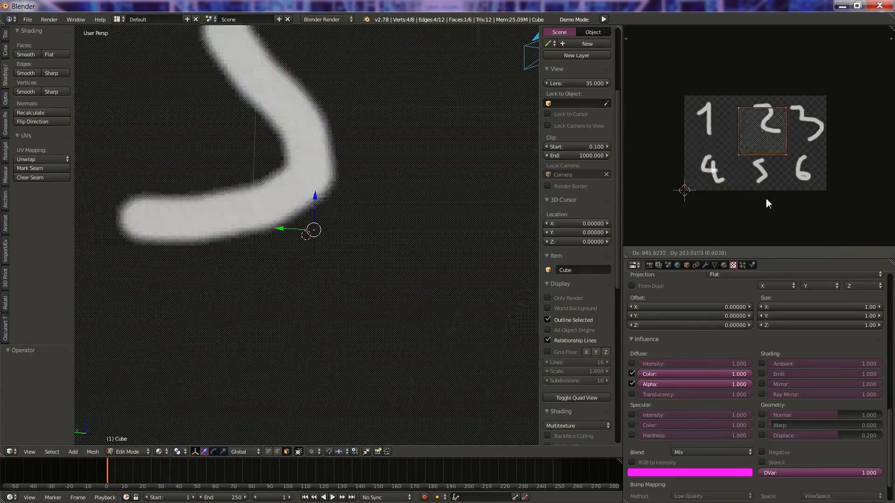
{"action": "left_click", "coordinate": [760, 196]}
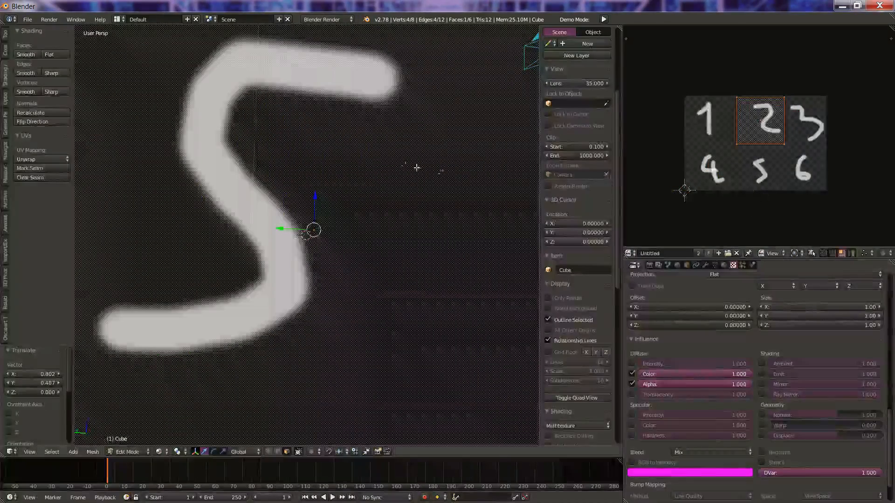
{"action": "type", "text": "sx"}
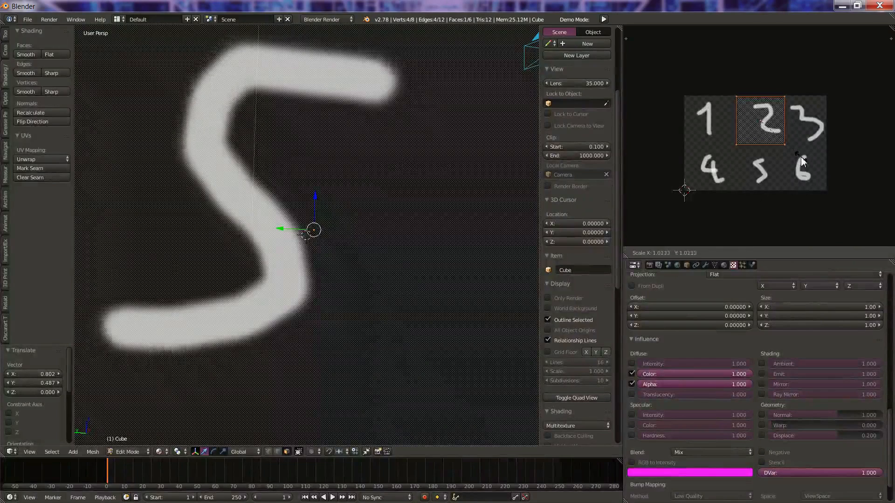
{"action": "type", "text": "-2"}
{"action": "key", "text": "Return"}
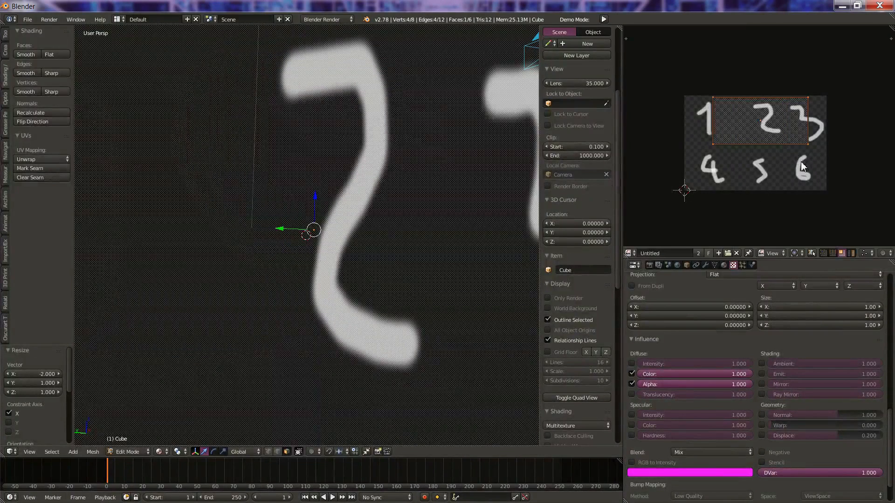
{"action": "key", "text": "ctrl+z"}
Step: Mirror the UV square over the 2 by scaling it by -1 along X
{"action": "type", "text": "s"}
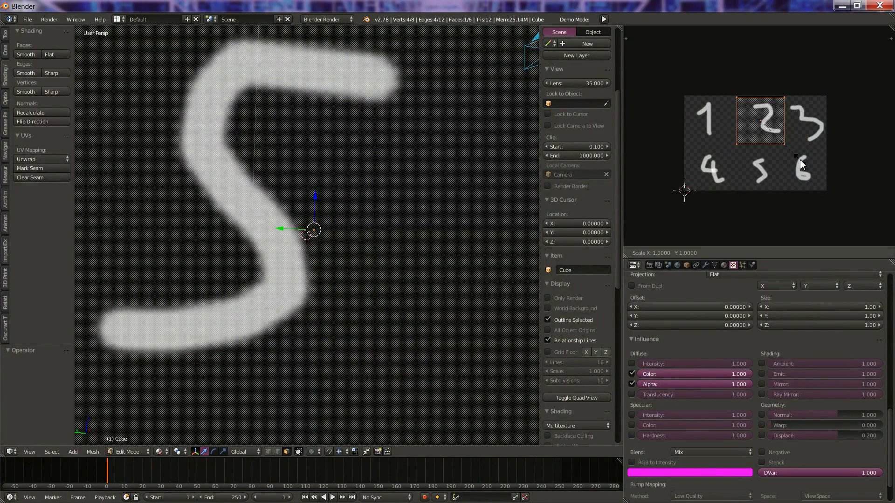
{"action": "type", "text": "-2"}
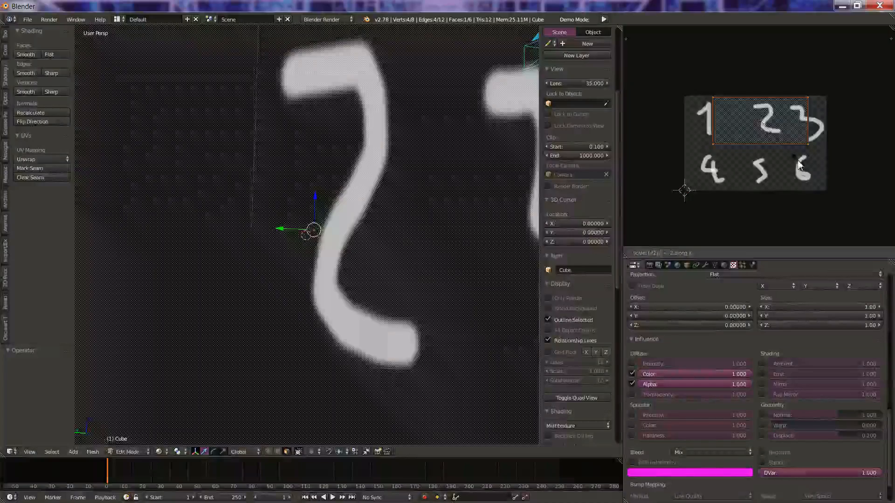
{"action": "key", "text": "BackSpace"}
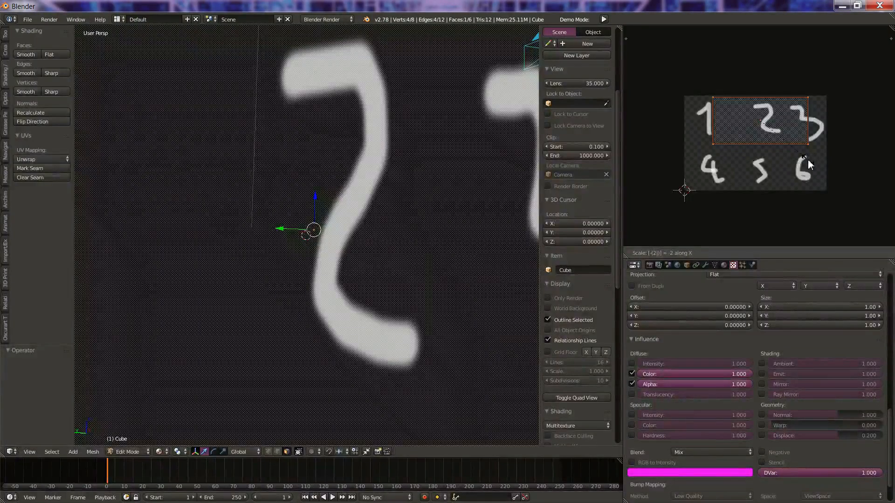
{"action": "type", "text": "1"}
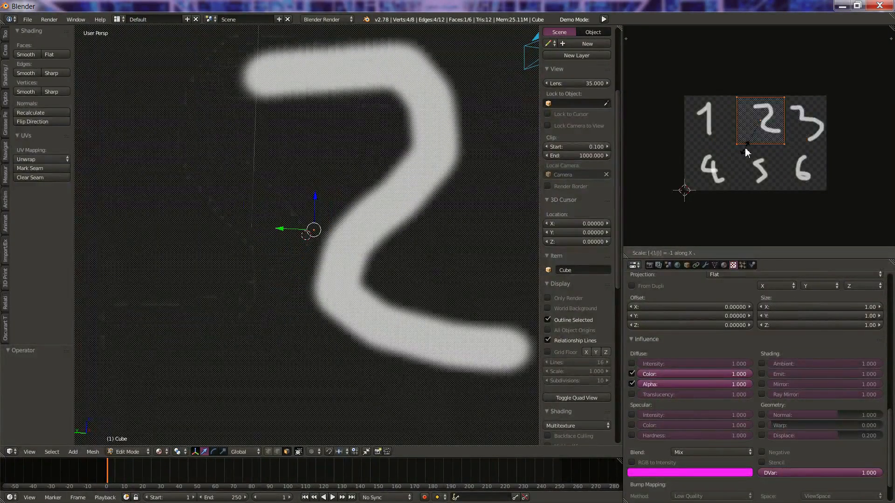
{"action": "key", "text": "Return"}
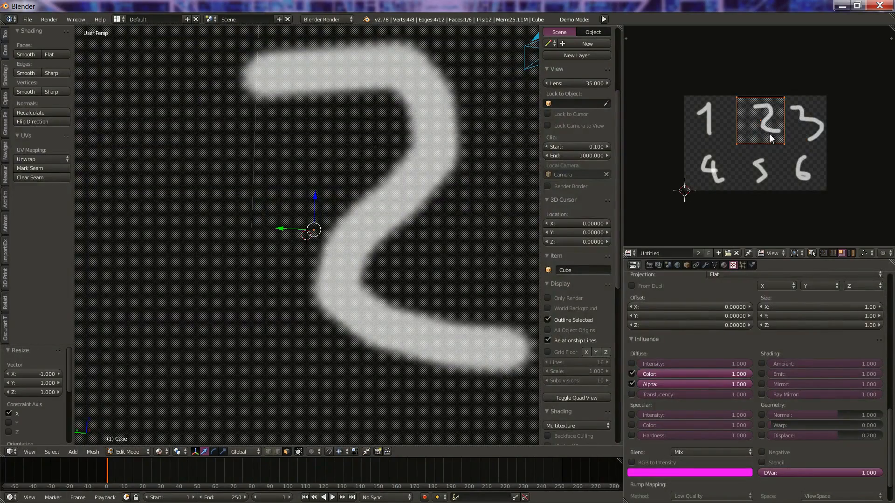
Step: Select the next side face and move its UV square onto the 3, about 1.260 in X and 0.497 in Y
{"action": "middle_click_drag", "start_coordinate": [273, 250], "coordinate": [385, 250]}
{"action": "right_click", "coordinate": [362, 211]}
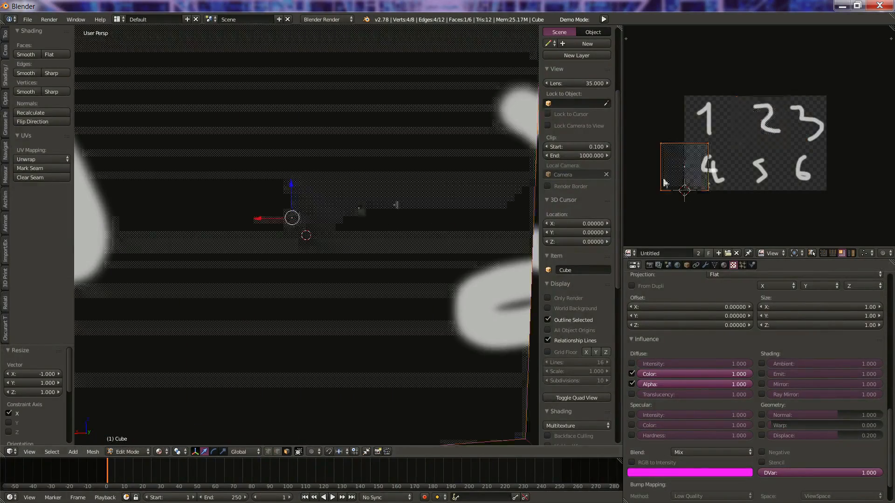
{"action": "key", "text": "g"}
{"action": "left_click", "coordinate": [814, 157]}
Step: Mirror the UV square over the 3 by scaling it by -1 along X
{"action": "key", "text": "s"}
{"action": "key", "text": "x"}
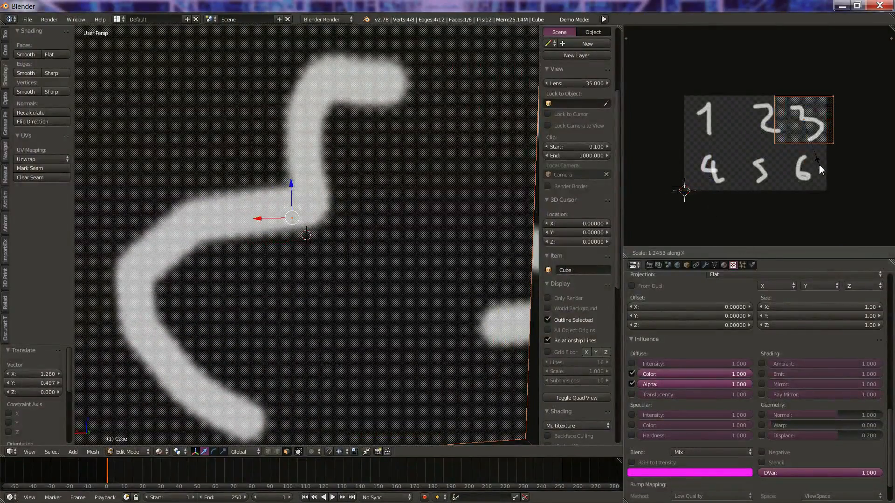
{"action": "type", "text": "-1"}
{"action": "key", "text": "Return"}
Step: Select the remaining side face and move its UV square onto the 4, about -0.241 in X and -0.020 in Y
{"action": "middle_click_drag", "start_coordinate": [400, 259], "coordinate": [467, 279]}
{"action": "right_click", "coordinate": [330, 161]}
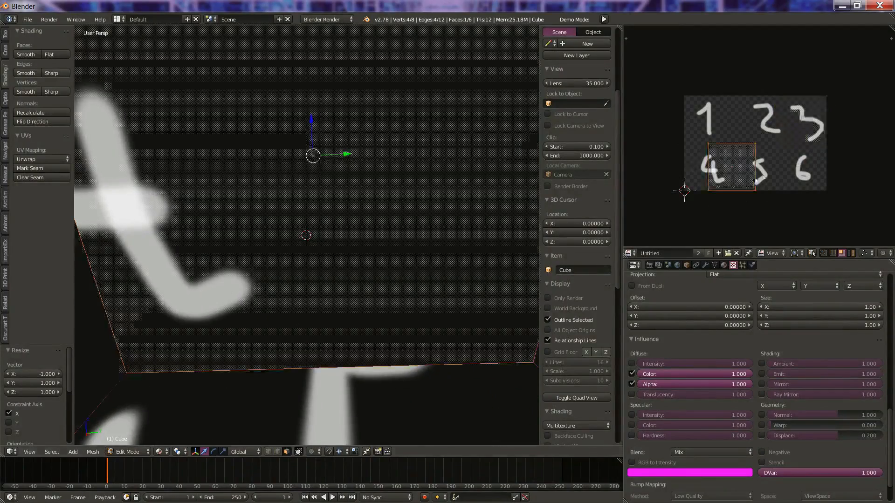
{"action": "key", "text": "g"}
{"action": "left_click", "coordinate": [733, 180]}
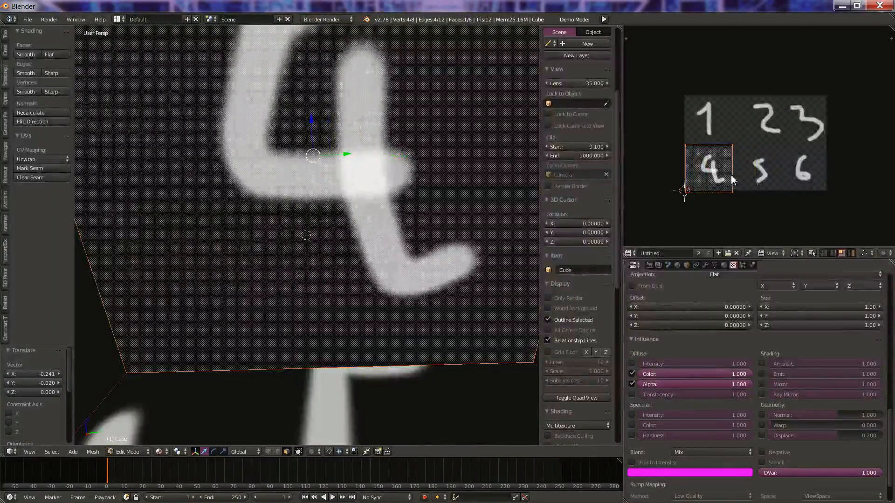
{"action": "middle_click_drag", "start_coordinate": [308, 268], "coordinate": [292, 135]}
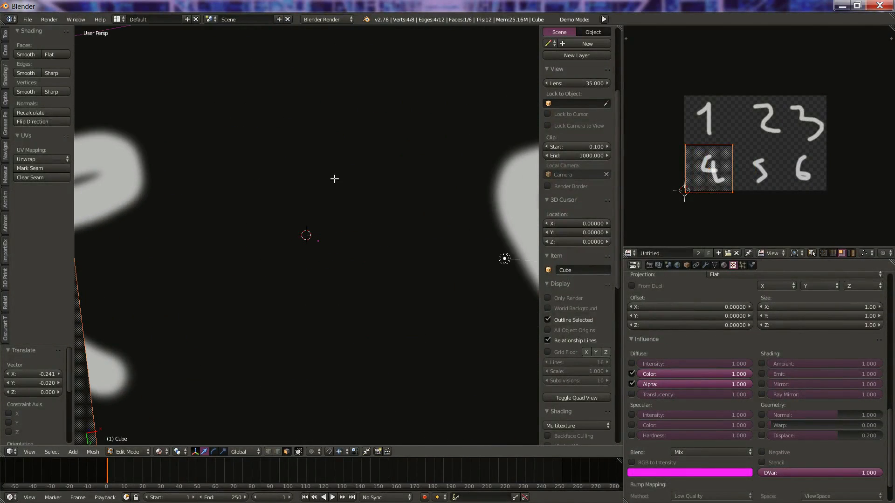
Step: Select the next unmapped cube face and move its UV square onto the 5, about 0.802 in X and -0.005 in Y
{"action": "right_click", "coordinate": [335, 179]}
{"action": "key", "text": "g"}
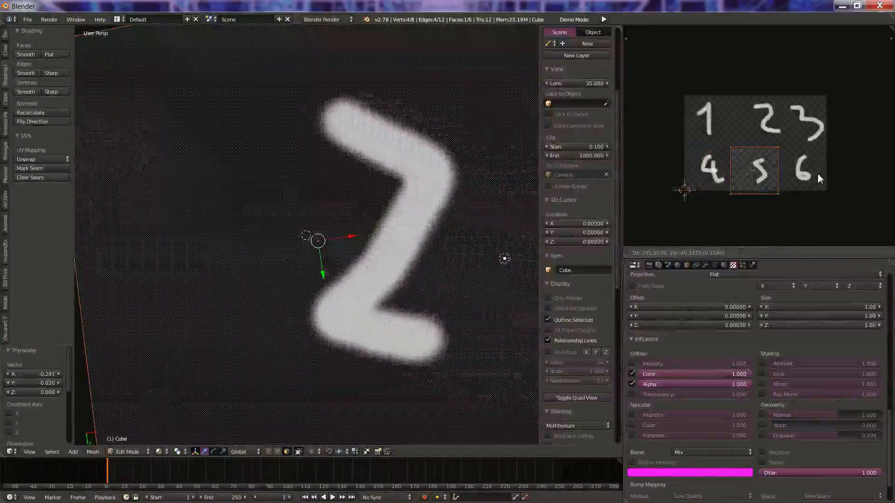
{"action": "left_click", "coordinate": [824, 169]}
Step: Flip the UV square over the 5 by scaling it by -1 along Y
{"action": "key", "text": "s"}
{"action": "key", "text": "x"}
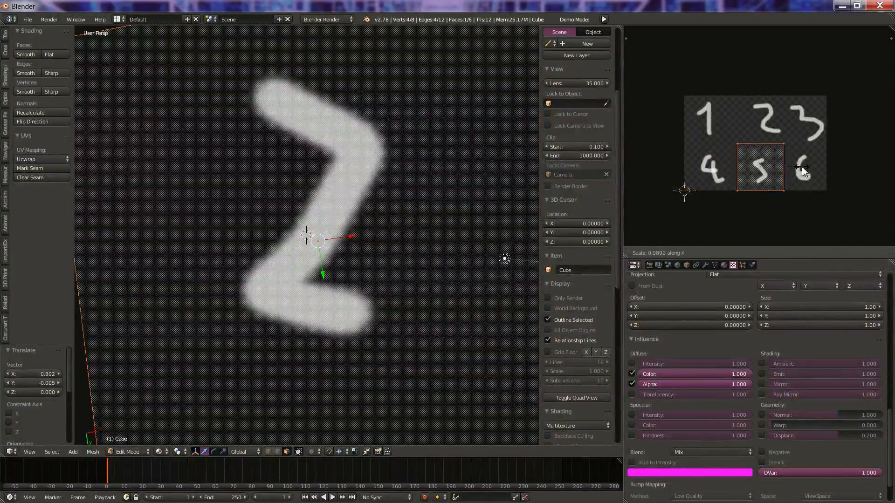
{"action": "type", "text": "y"}
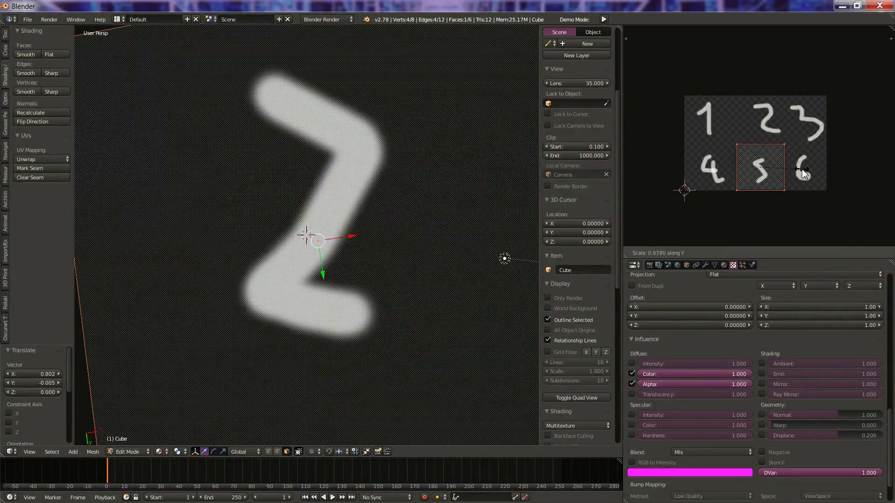
{"action": "type", "text": "-1"}
{"action": "key", "text": "Return"}
Step: Select the cube's bottom face and move its UV square onto the 6, about 1.250 in X and 0.482 in Y
{"action": "scroll", "coordinate": [365, 210], "scroll_direction": "up", "scroll_amount": 6}
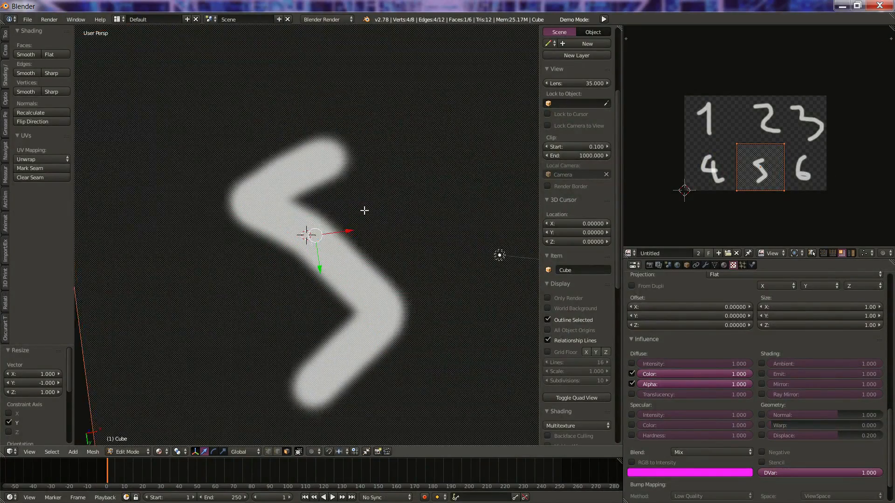
{"action": "middle_click_drag", "start_coordinate": [344, 151], "coordinate": [373, 205]}
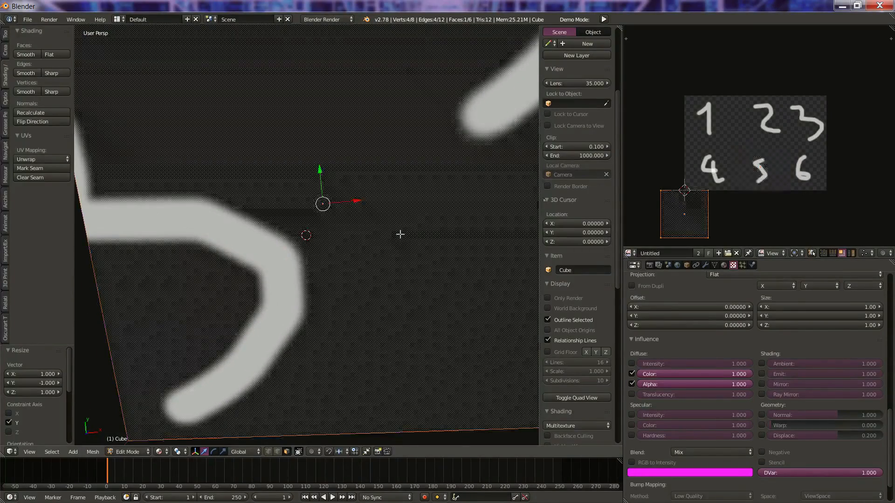
{"action": "key", "text": "g"}
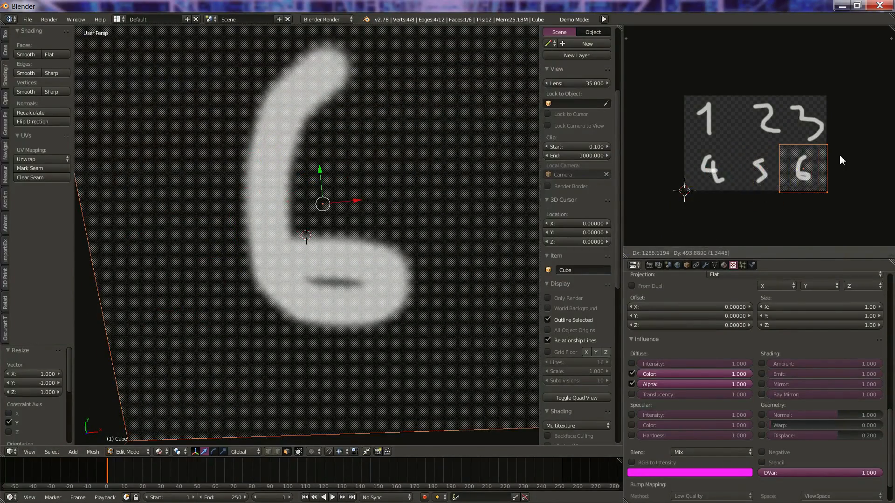
{"action": "left_click", "coordinate": [840, 155]}
Step: Turn the grid floor display back on in the 3D view around the cube
{"action": "middle_click_drag", "start_coordinate": [306, 289], "coordinate": [310, 123]}
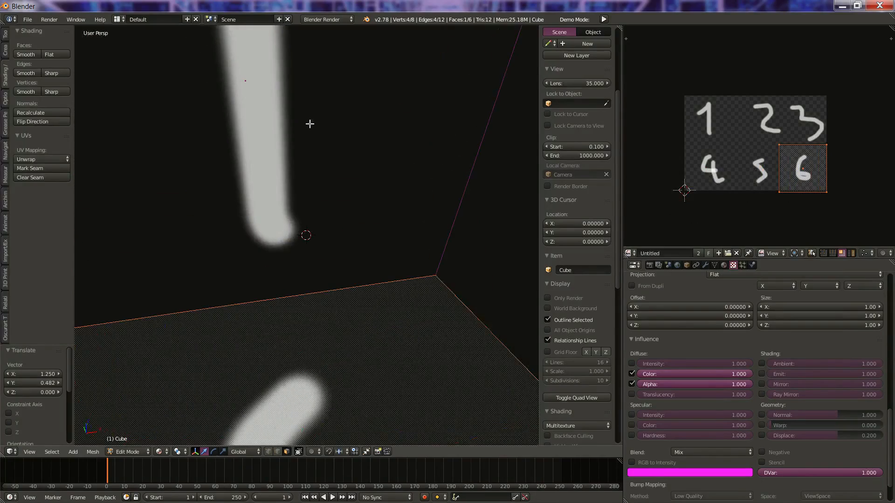
{"action": "middle_click_drag", "start_coordinate": [337, 231], "coordinate": [316, 243]}
{"action": "scroll", "coordinate": [316, 243], "scroll_direction": "down", "scroll_amount": 6}
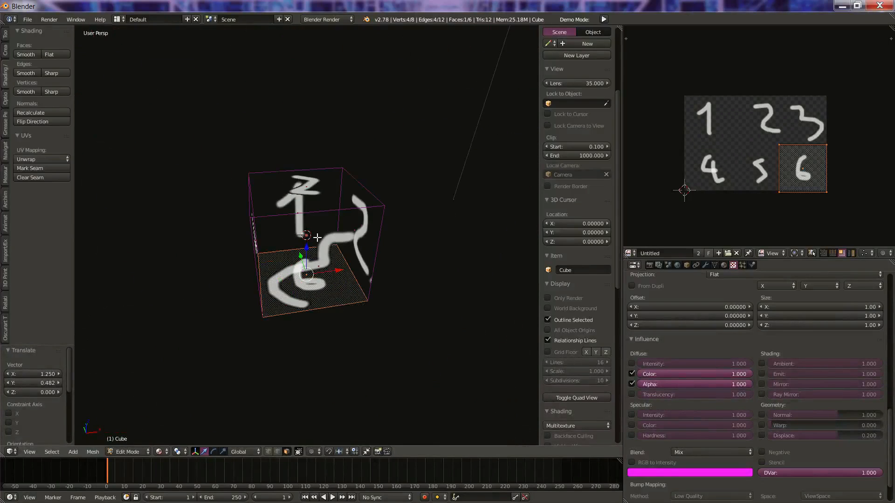
{"action": "left_click", "coordinate": [548, 352]}
Step: Inspect the textured cube against the grid floor from several angles, including straight from above, with trackball orbiting
{"action": "mouse_move", "coordinate": [391, 316]}
{"action": "middle_mouse_down"}
{"action": "mouse_move", "coordinate": [369, 320]}
{"action": "mouse_move", "coordinate": [383, 321]}
{"action": "middle_mouse_up"}
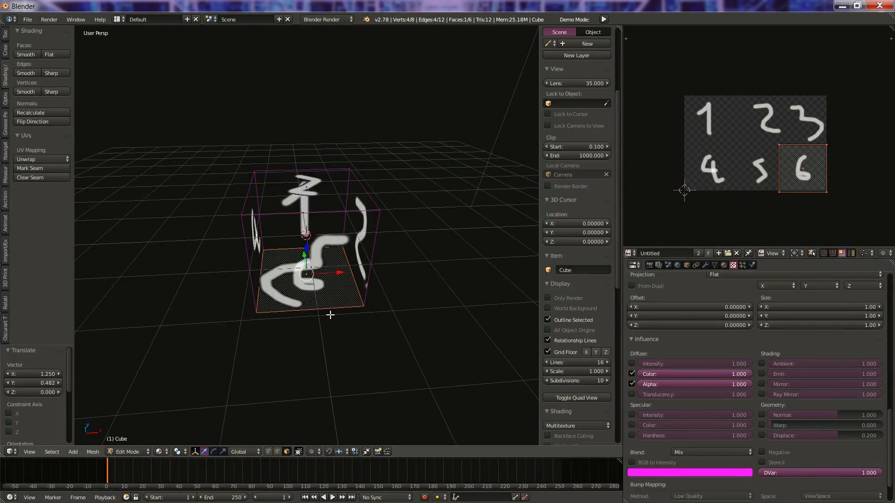
{"action": "middle_click_drag", "start_coordinate": [329, 315], "coordinate": [322, 297]}
{"action": "middle_click_drag", "start_coordinate": [512, 91], "coordinate": [523, 303]}
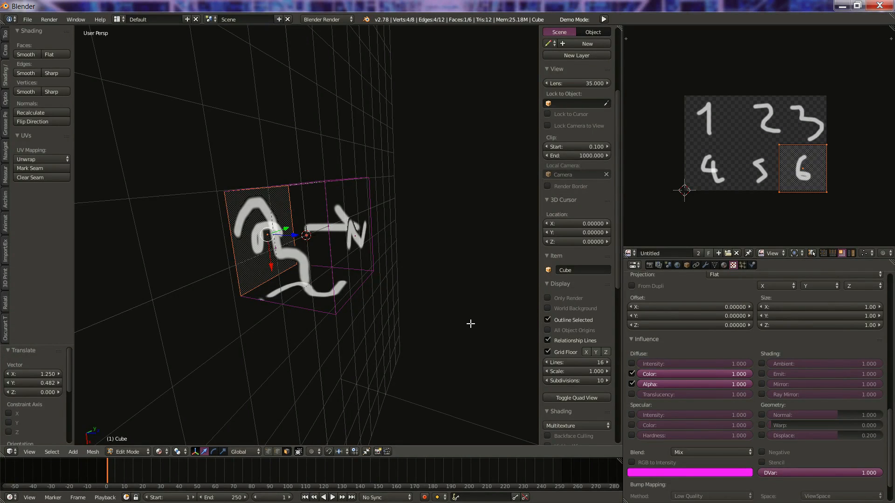
{"action": "middle_click_drag", "start_coordinate": [474, 335], "coordinate": [404, 45]}
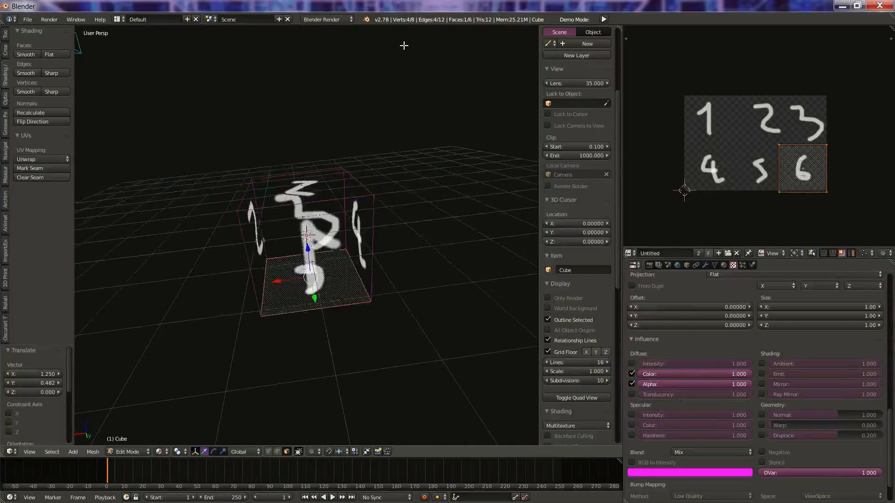
{"action": "middle_click_drag", "start_coordinate": [537, 313], "coordinate": [407, 98]}
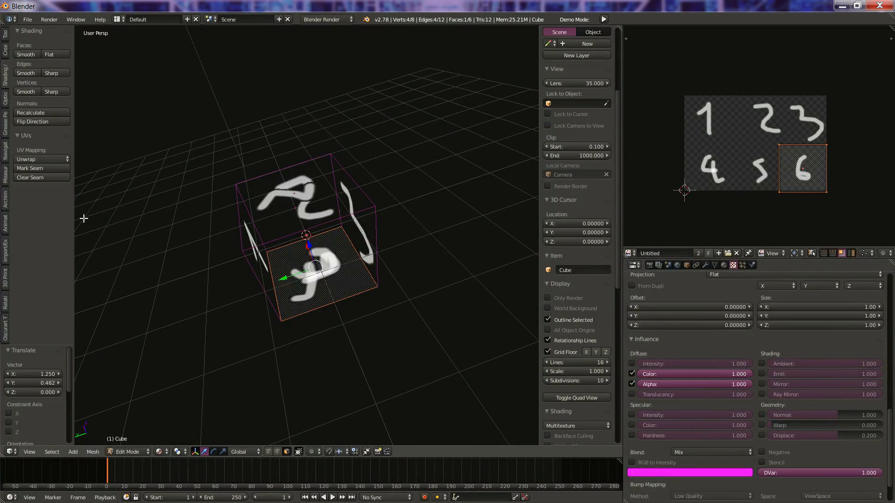
{"action": "middle_click_drag", "start_coordinate": [118, 215], "coordinate": [336, 326]}
{"action": "key", "text": "KP_7"}
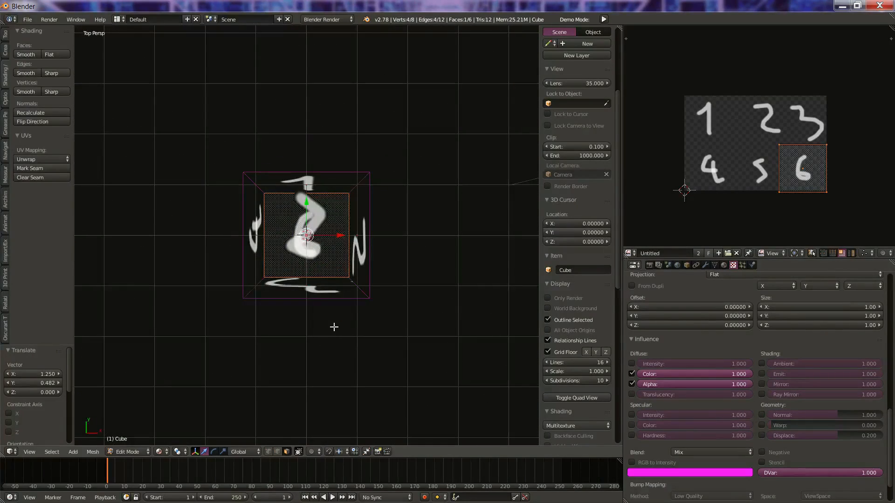
{"action": "mouse_move", "coordinate": [86, 236]}
{"action": "middle_mouse_down"}
{"action": "mouse_move", "coordinate": [522, 241]}
{"action": "mouse_move", "coordinate": [426, 286]}
{"action": "mouse_move", "coordinate": [469, 276]}
{"action": "mouse_move", "coordinate": [494, 241]}
{"action": "mouse_move", "coordinate": [480, 216]}
{"action": "mouse_move", "coordinate": [485, 254]}
{"action": "mouse_move", "coordinate": [481, 238]}
{"action": "mouse_move", "coordinate": [444, 252]}
{"action": "mouse_move", "coordinate": [418, 233]}
{"action": "mouse_move", "coordinate": [539, 233]}
{"action": "mouse_move", "coordinate": [82, 236]}
{"action": "middle_mouse_up"}
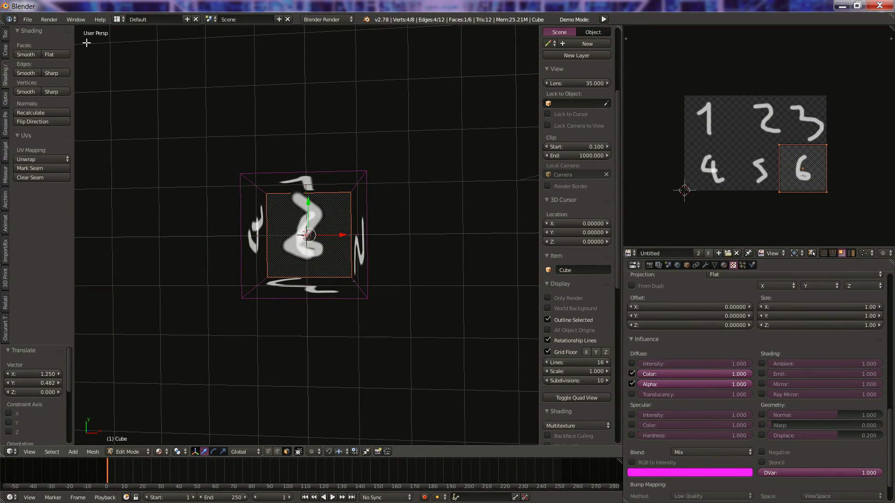
{"action": "middle_click_drag", "start_coordinate": [81, 235], "coordinate": [78, 52]}
{"action": "middle_click_drag", "start_coordinate": [318, 45], "coordinate": [355, 406]}
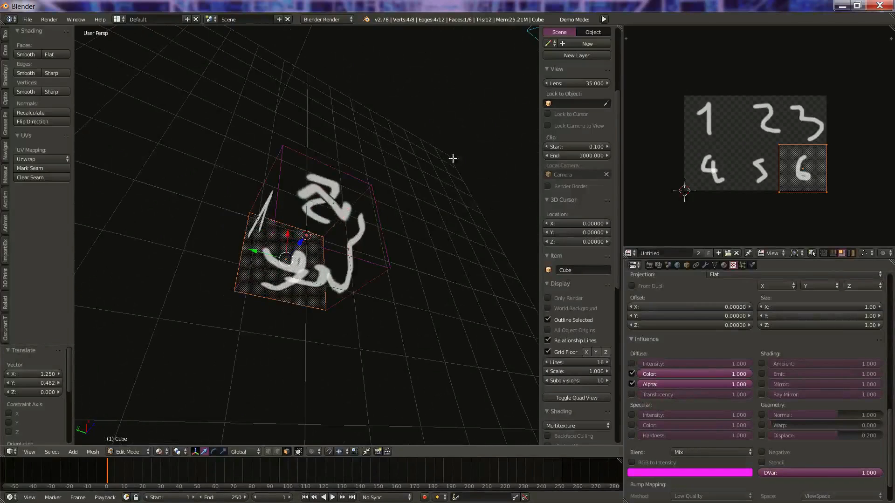
{"action": "middle_click_drag", "start_coordinate": [453, 159], "coordinate": [525, 278]}
Step: Set the orbit style to Turntable in the input preferences and close the preferences window
{"action": "left_click", "coordinate": [48, 19]}
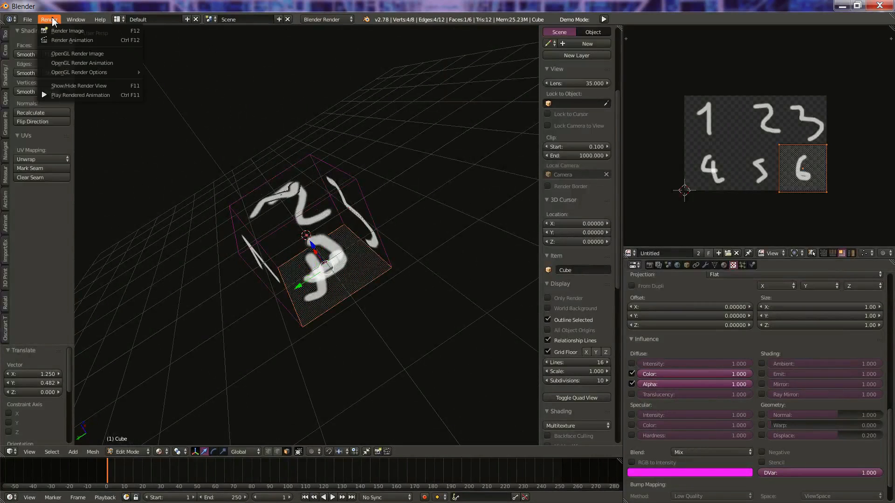
{"action": "mouse_move", "coordinate": [28, 19]}
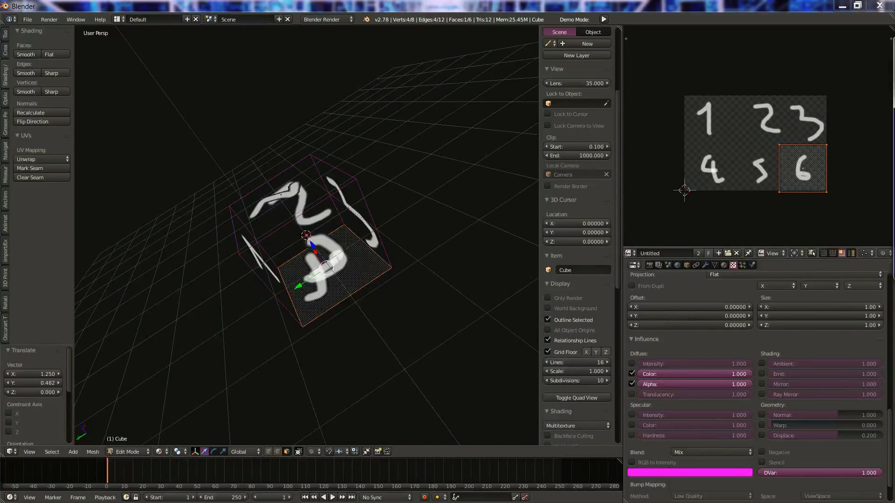
{"action": "key", "text": "ctrl+alt+u"}
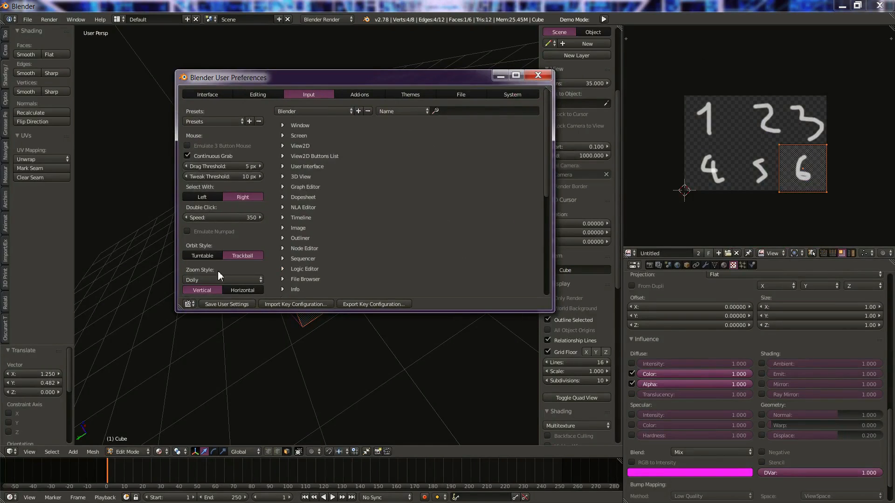
{"action": "left_click", "coordinate": [203, 256]}
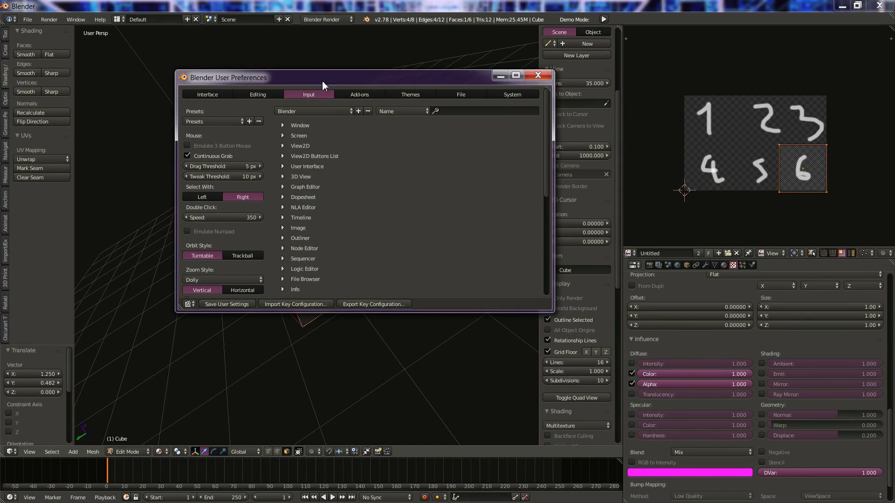
{"action": "left_click", "coordinate": [538, 75]}
Step: Inspect the cube from the front and all around with turntable orbiting, checking how the digits sit on its faces
{"action": "middle_click_drag", "start_coordinate": [542, 76], "coordinate": [399, 322]}
{"action": "key", "text": "KP_1"}
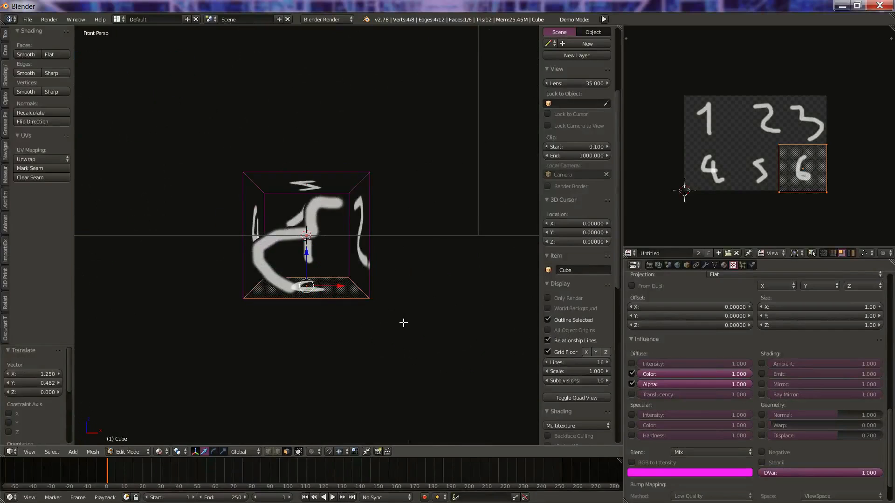
{"action": "middle_click_drag", "start_coordinate": [295, 169], "coordinate": [304, 200]}
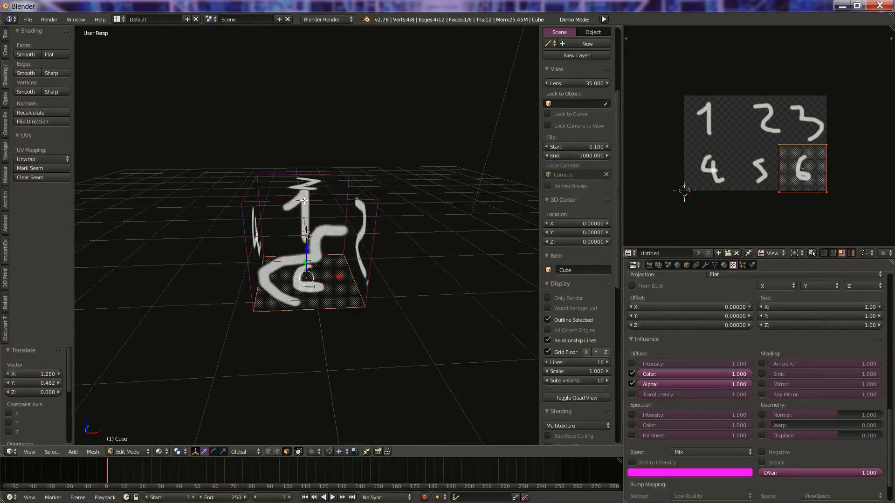
{"action": "middle_click_drag", "start_coordinate": [379, 273], "coordinate": [362, 251]}
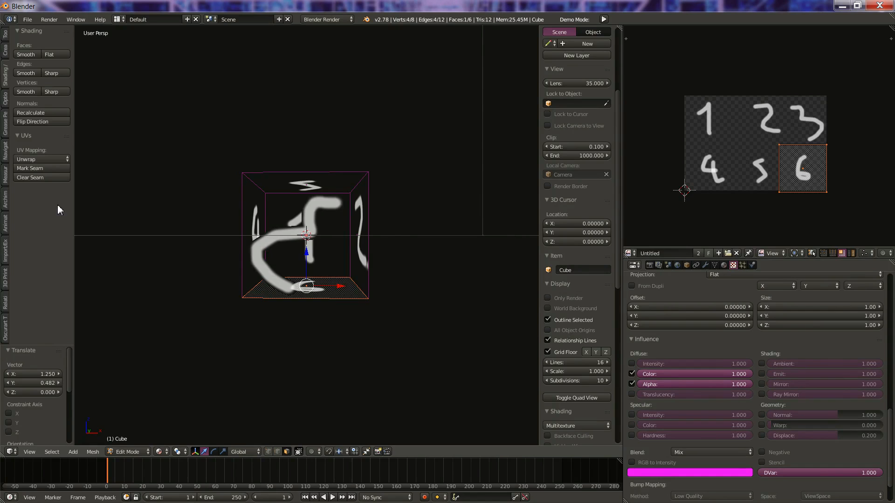
{"action": "middle_click_drag", "start_coordinate": [307, 181], "coordinate": [441, 194]}
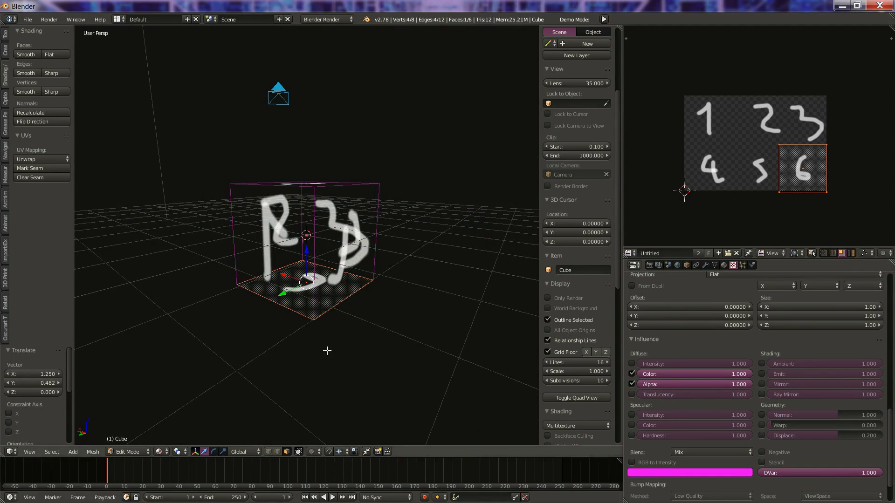
{"action": "middle_click_drag", "start_coordinate": [164, 123], "coordinate": [414, 141]}
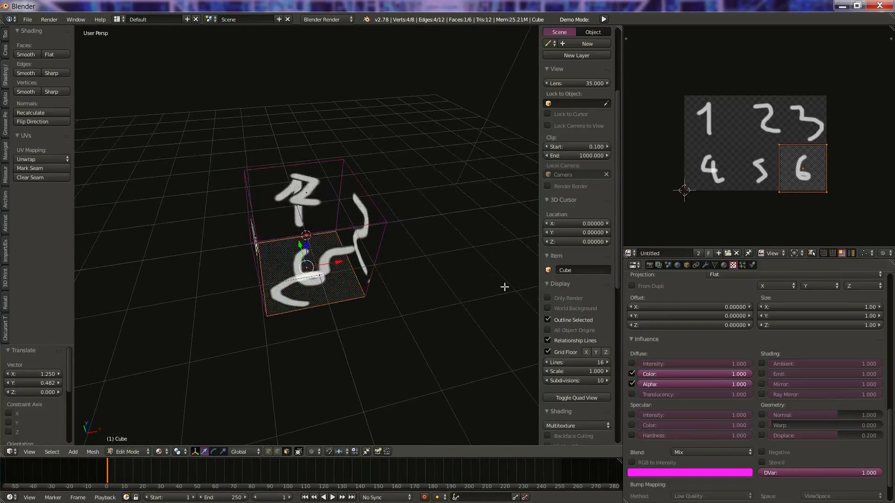
{"action": "middle_click_drag", "start_coordinate": [443, 329], "coordinate": [300, 310]}
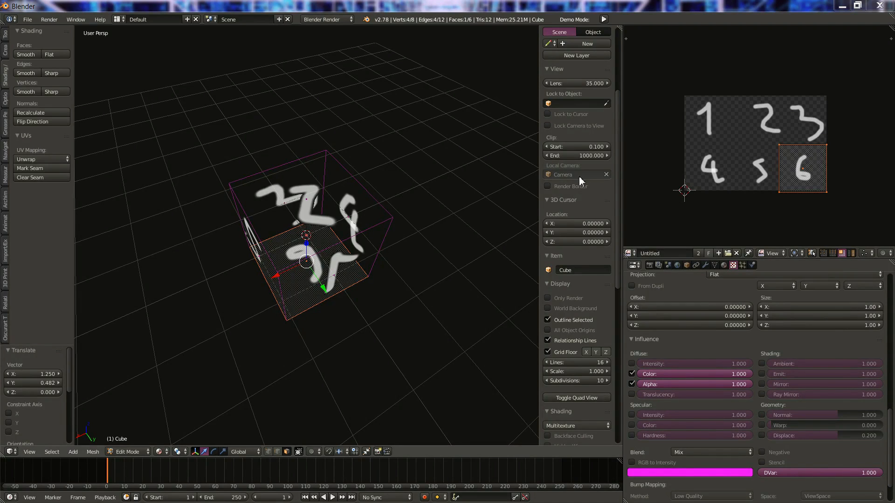
{"action": "middle_click_drag", "start_coordinate": [399, 259], "coordinate": [369, 301]}
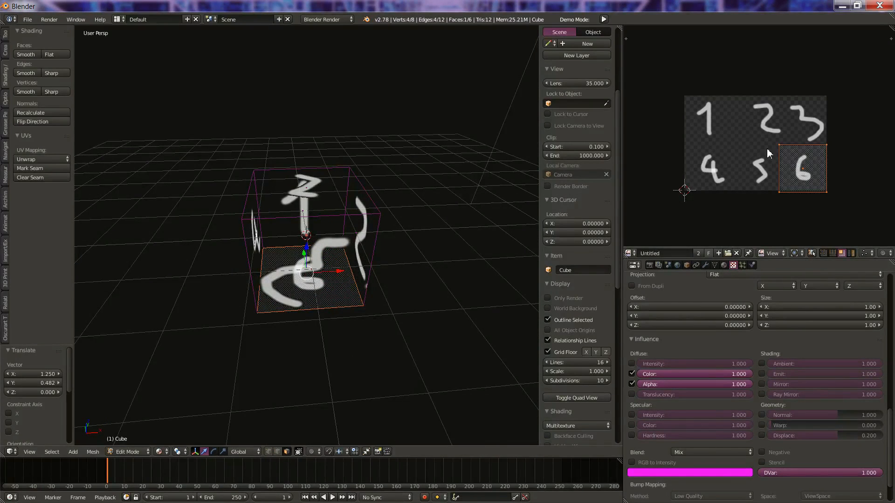
Step: Select all faces of the cube and set the UV editor's snapping element to Vertex
{"action": "key", "text": "a"}
{"action": "key", "text": "a"}
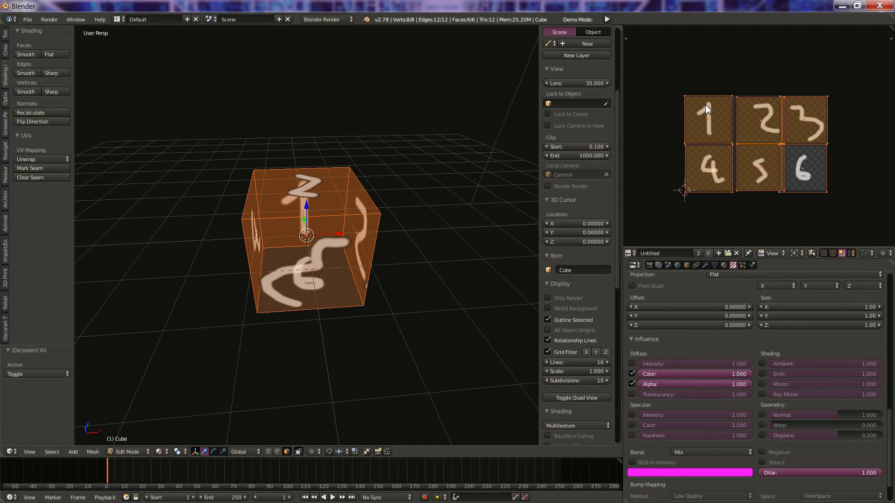
{"action": "scroll", "coordinate": [824, 251], "scroll_direction": "down", "scroll_amount": 5}
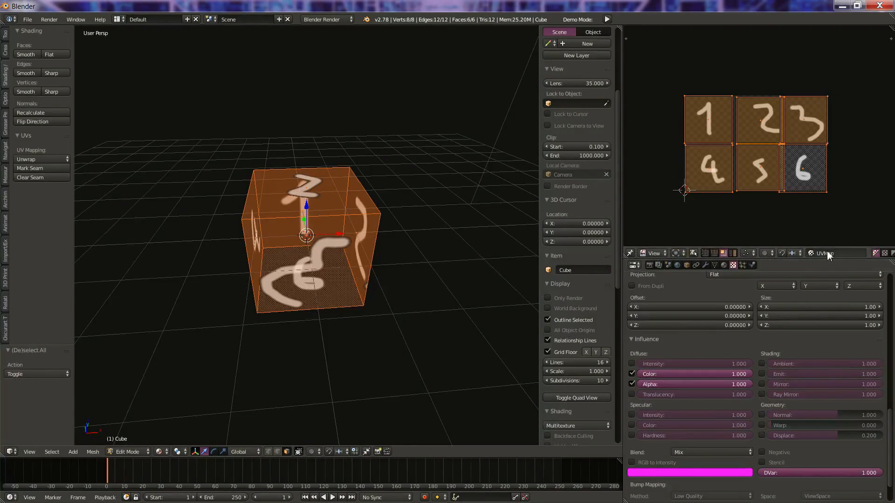
{"action": "scroll", "coordinate": [815, 253], "scroll_direction": "down", "scroll_amount": 2}
{"action": "left_click", "coordinate": [774, 253]}
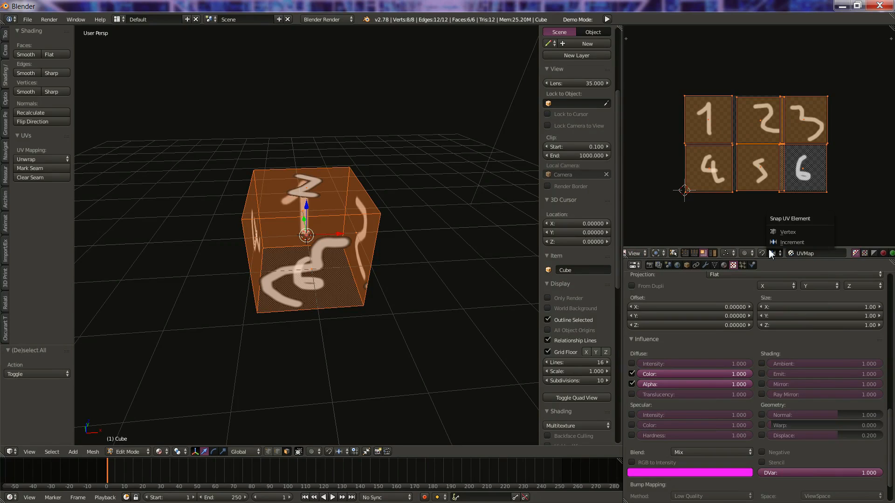
{"action": "left_click", "coordinate": [785, 232]}
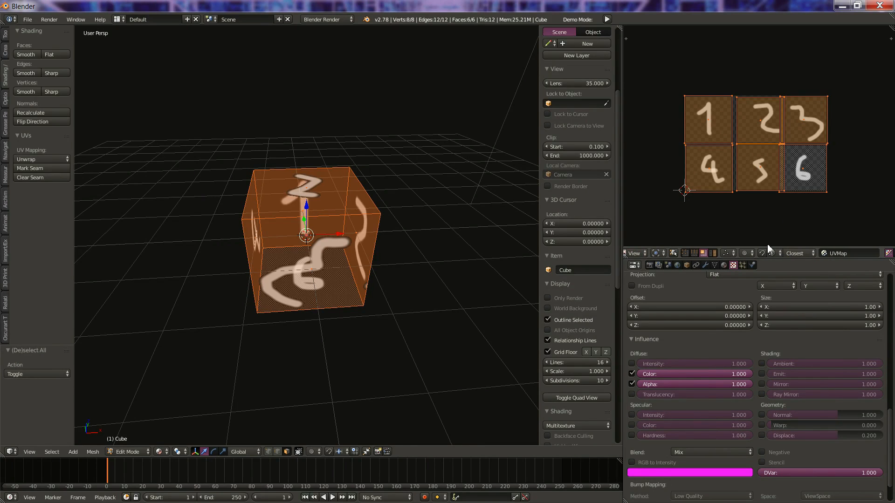
Step: Snap the upper row's UV squares together, moving the 2 square against the 1 and the 3 square against the 2
{"action": "right_click", "coordinate": [756, 128]}
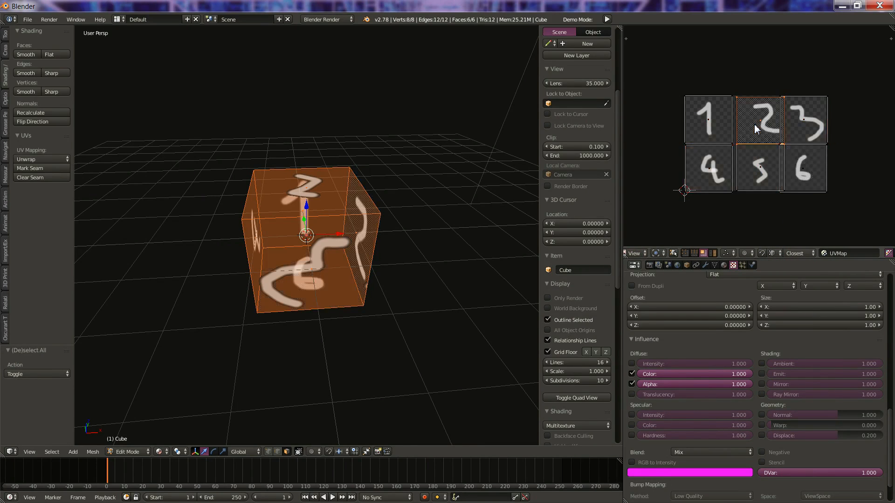
{"action": "key", "text": "g"}
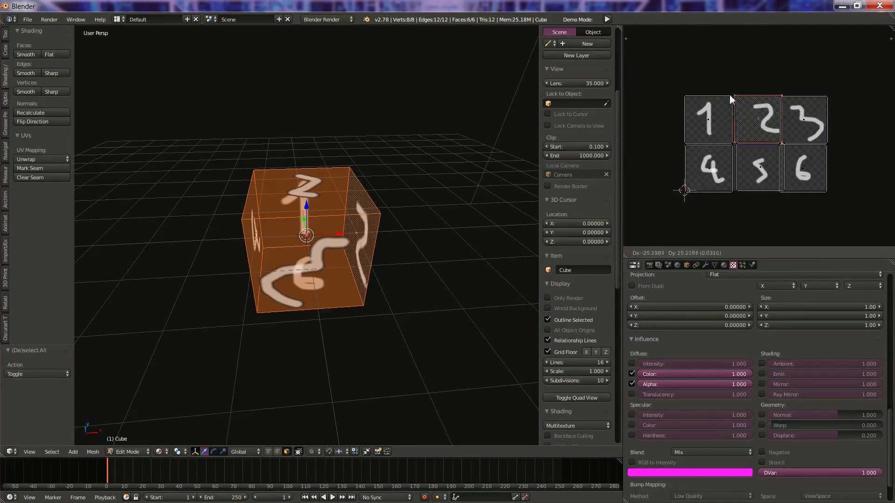
{"action": "left_click", "coordinate": [725, 104]}
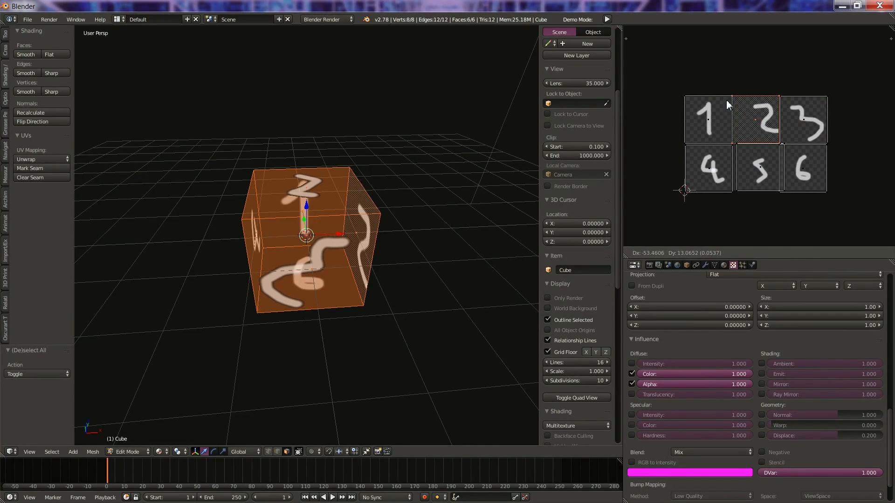
{"action": "right_click", "coordinate": [792, 112]}
{"action": "key", "text": "g"}
{"action": "left_click", "coordinate": [790, 109]}
Step: Snap the UV squares over the 6, 5 and 4 to the row above, moving the last about -0.009 in X and 0.020 in Y
{"action": "right_click", "coordinate": [806, 162]}
{"action": "key", "text": "g"}
{"action": "left_click", "coordinate": [824, 147]}
{"action": "right_click", "coordinate": [759, 161]}
{"action": "key", "text": "g"}
{"action": "left_click", "coordinate": [778, 149]}
{"action": "right_click", "coordinate": [711, 166]}
{"action": "key", "text": "g"}
{"action": "left_click", "coordinate": [731, 141]}
{"action": "scroll", "coordinate": [782, 191], "scroll_direction": "up", "scroll_amount": 3}
{"action": "scroll", "coordinate": [784, 188], "scroll_direction": "up", "scroll_amount": 2}
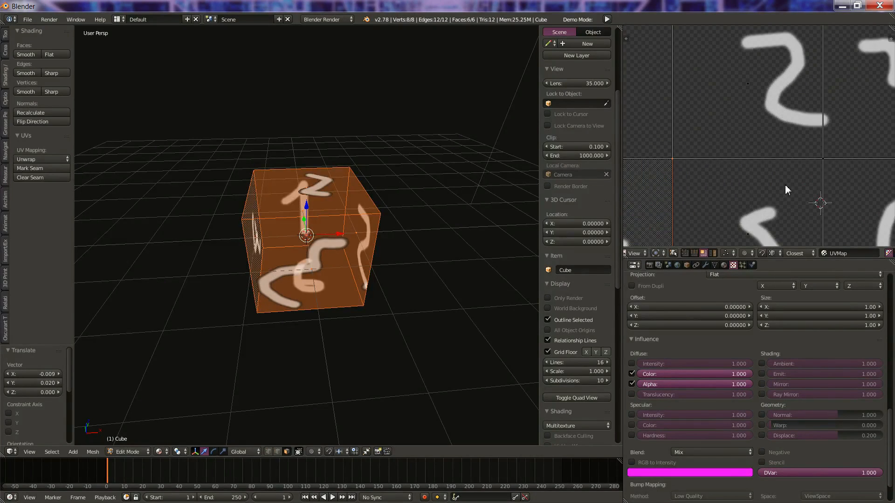
{"action": "scroll", "coordinate": [785, 184], "scroll_direction": "down", "scroll_amount": 4}
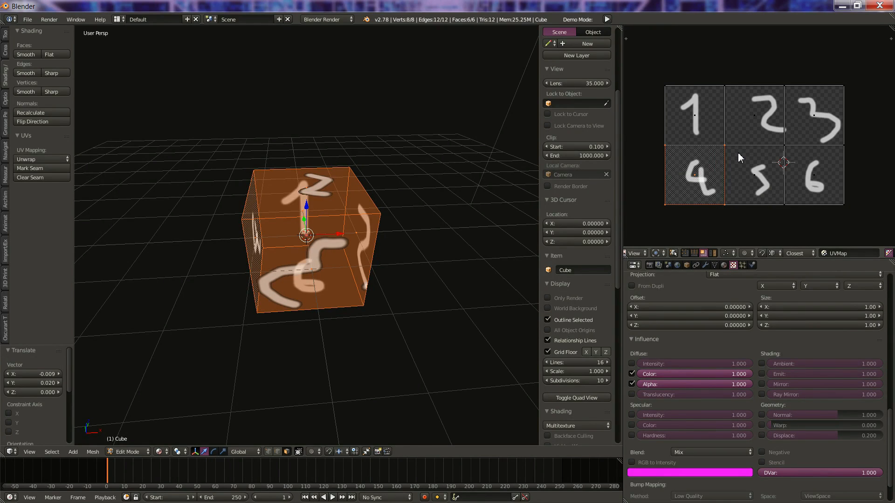
Step: Hide the grid floor in the 3D view
{"action": "scroll", "coordinate": [329, 324], "scroll_direction": "up", "scroll_amount": 5}
{"action": "key", "text": "KP_5"}
{"action": "key", "text": "KP_5"}
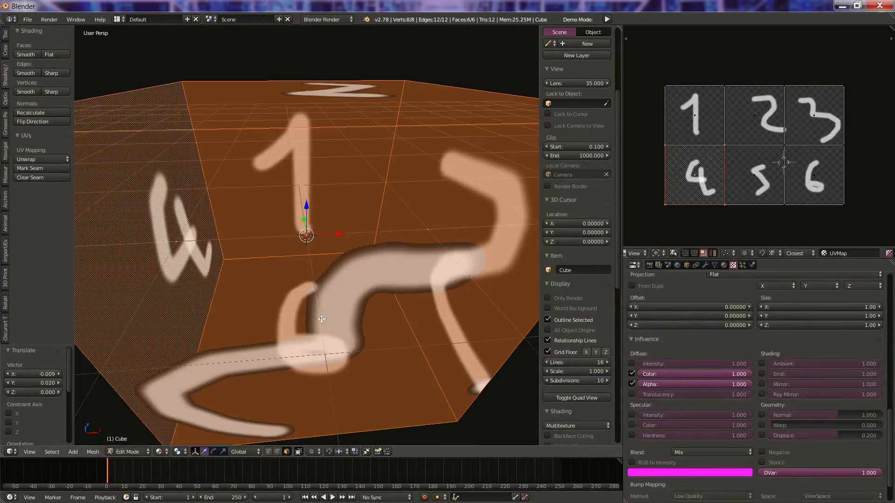
{"action": "scroll", "coordinate": [317, 277], "scroll_direction": "up", "scroll_amount": 6}
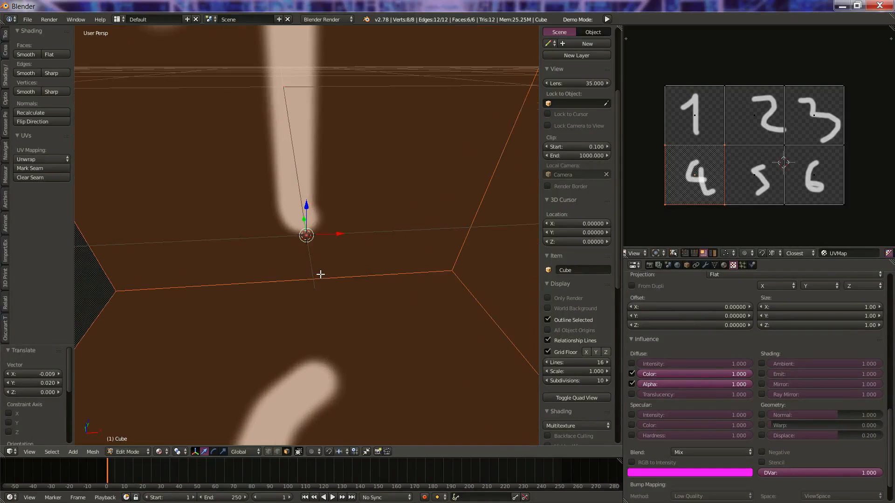
{"action": "scroll", "coordinate": [320, 275], "scroll_direction": "up", "scroll_amount": 1}
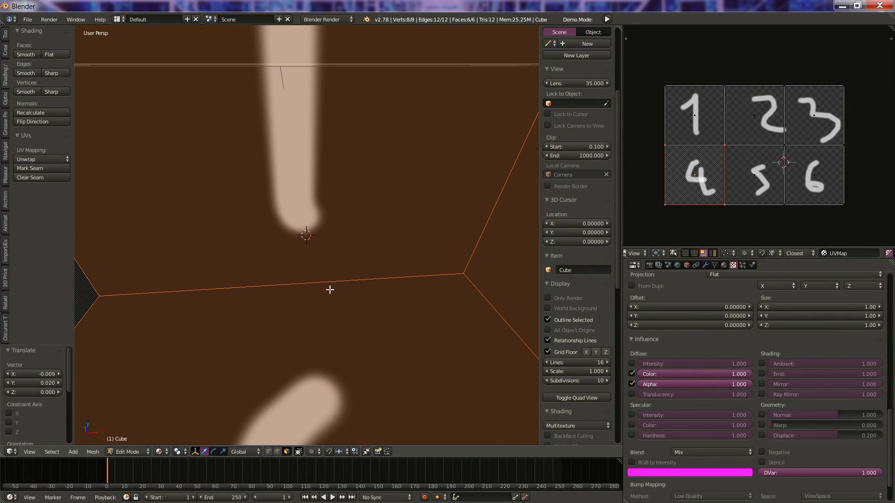
{"action": "scroll", "coordinate": [325, 273], "scroll_direction": "up", "scroll_amount": 7}
{"action": "scroll", "coordinate": [372, 337], "scroll_direction": "down", "scroll_amount": 9}
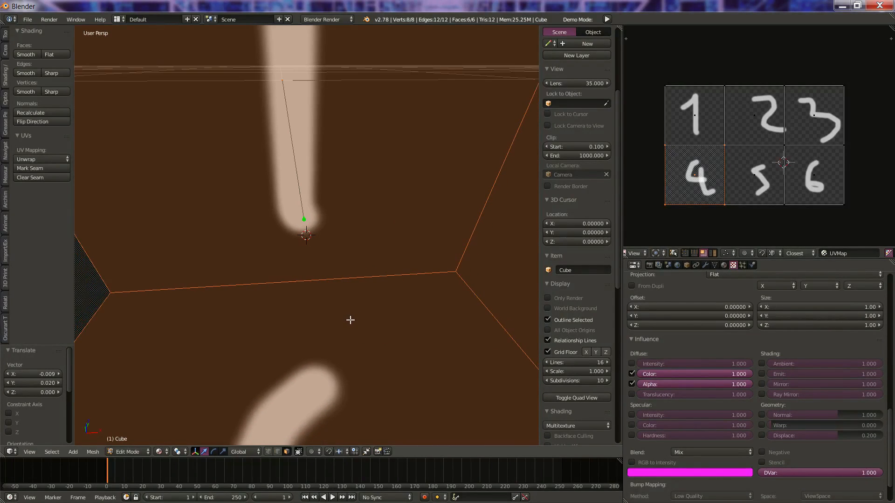
{"action": "scroll", "coordinate": [351, 319], "scroll_direction": "down", "scroll_amount": 1}
{"action": "left_click", "coordinate": [548, 352]}
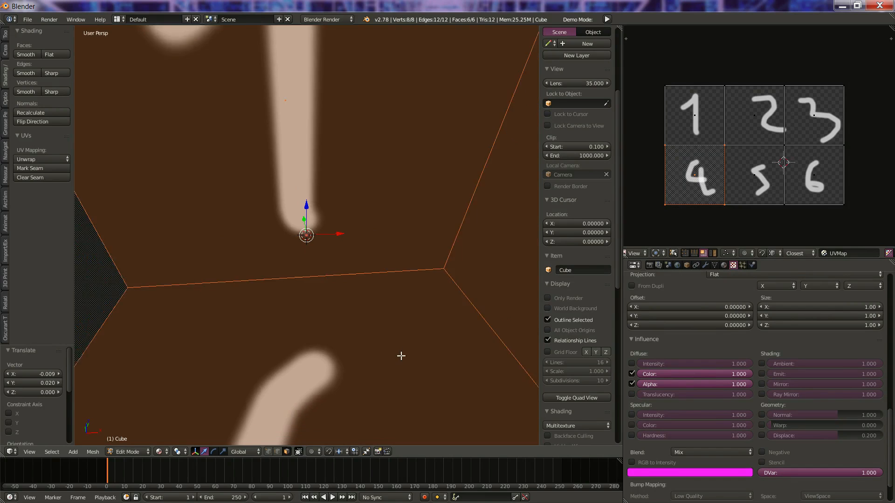
Step: Switch the cube to Object Mode and inspect the digits on its transparent faces from an angled perspective
{"action": "scroll", "coordinate": [401, 350], "scroll_direction": "down", "scroll_amount": 5}
{"action": "key", "text": "Tab"}
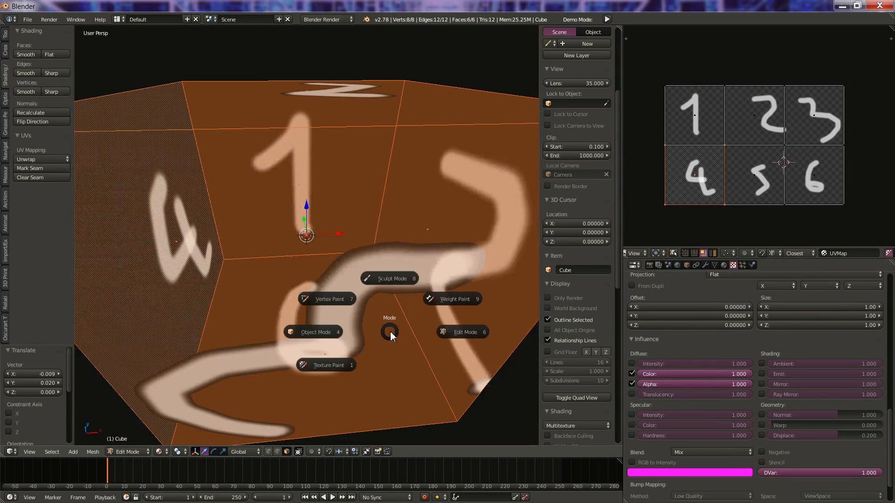
{"action": "left_click", "coordinate": [346, 331]}
{"action": "scroll", "coordinate": [329, 308], "scroll_direction": "down", "scroll_amount": 4}
{"action": "middle_click_drag", "start_coordinate": [328, 287], "coordinate": [391, 272]}
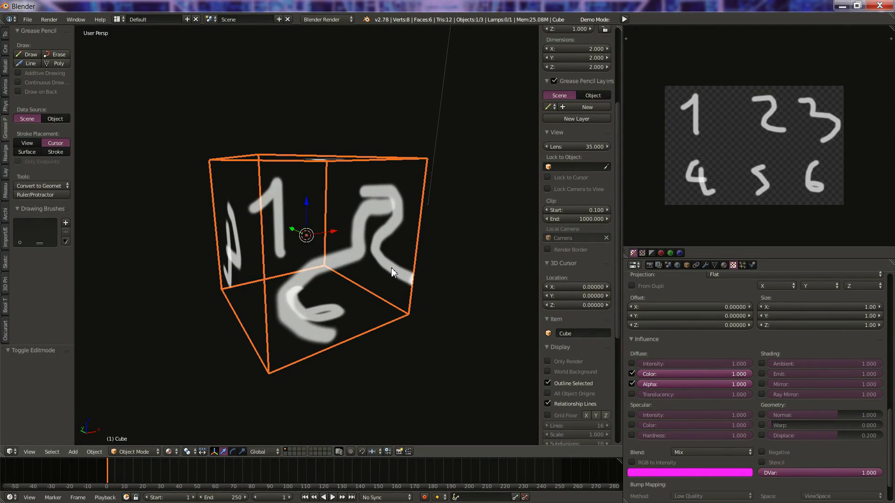
{"action": "scroll", "coordinate": [390, 268], "scroll_direction": "up", "scroll_amount": 5}
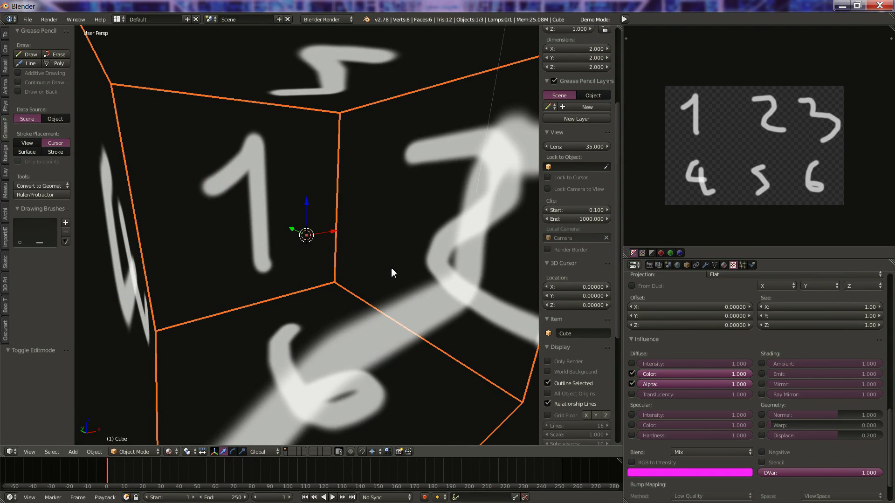
{"action": "scroll", "coordinate": [390, 267], "scroll_direction": "down", "scroll_amount": 6}
Step: Add the lamp to the selection, centre the view on it and examine how orbiting and zooming behave around it
{"action": "right_click", "coordinate": [421, 47], "text": "shift"}
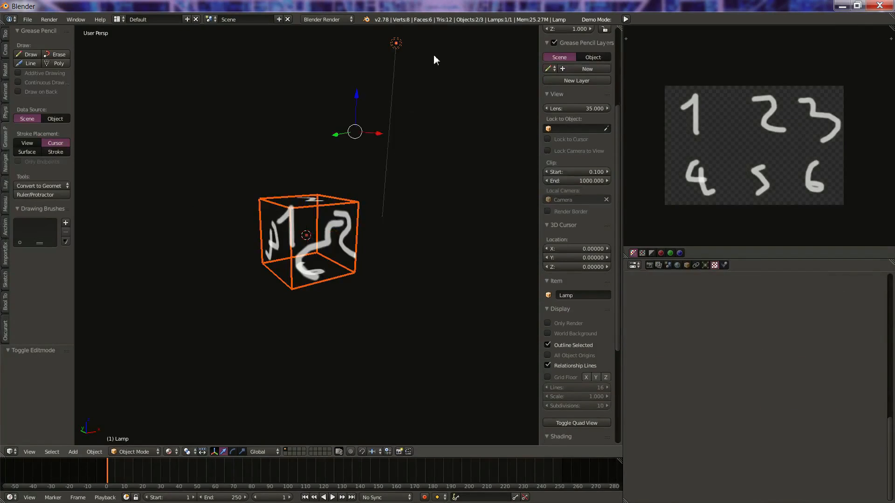
{"action": "key", "text": "KP_Decimal"}
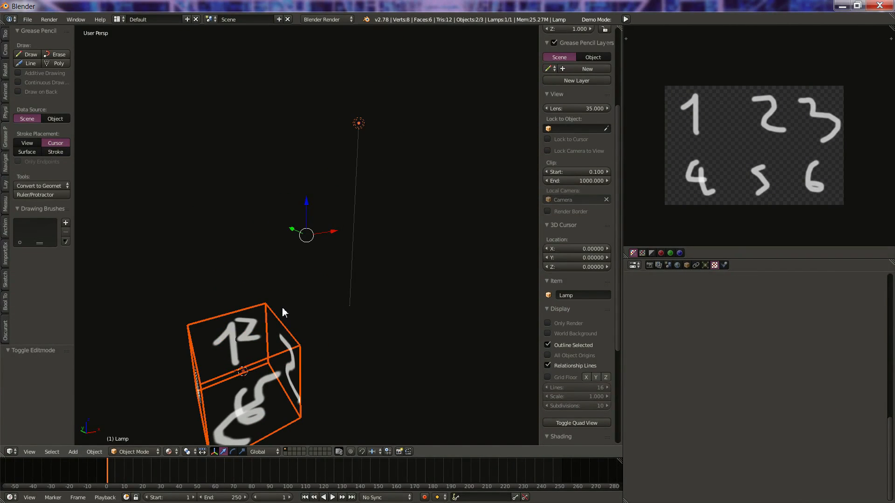
{"action": "middle_click_drag", "start_coordinate": [365, 264], "coordinate": [303, 309]}
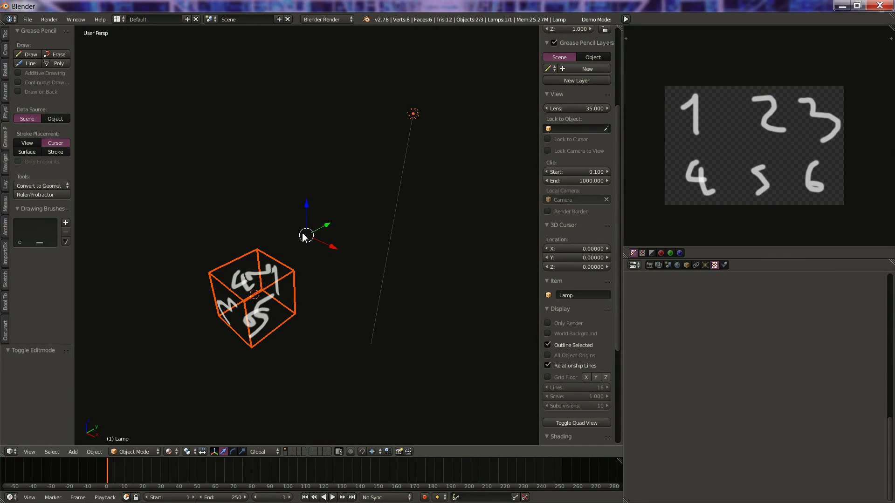
{"action": "middle_click_drag", "start_coordinate": [215, 329], "coordinate": [229, 313]}
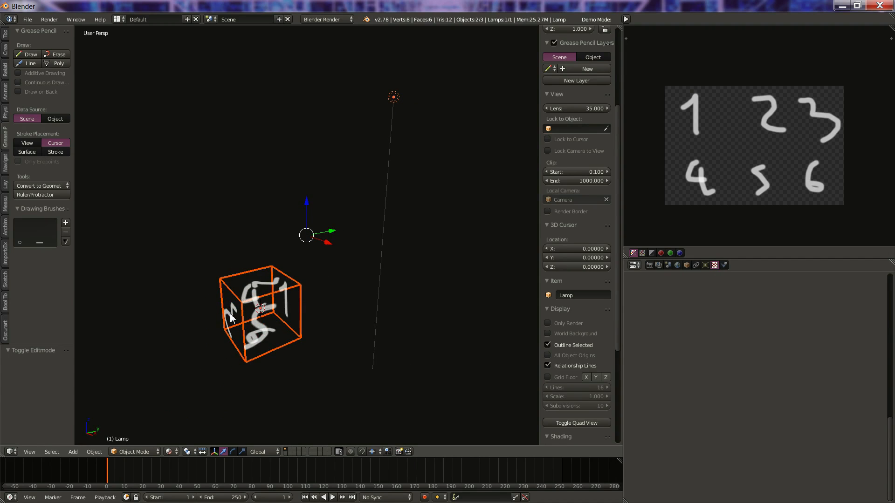
{"action": "key", "text": "KP_5"}
{"action": "scroll", "coordinate": [240, 320], "scroll_direction": "down", "scroll_amount": 3}
{"action": "middle_click_drag", "start_coordinate": [364, 238], "coordinate": [388, 262]}
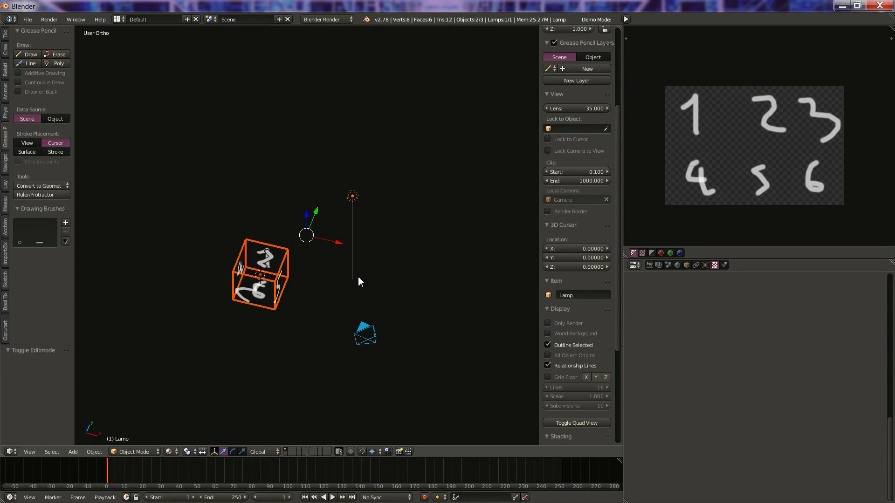
{"action": "scroll", "coordinate": [358, 276], "scroll_direction": "up", "scroll_amount": 3}
{"action": "middle_click_drag", "start_coordinate": [325, 257], "coordinate": [435, 254]}
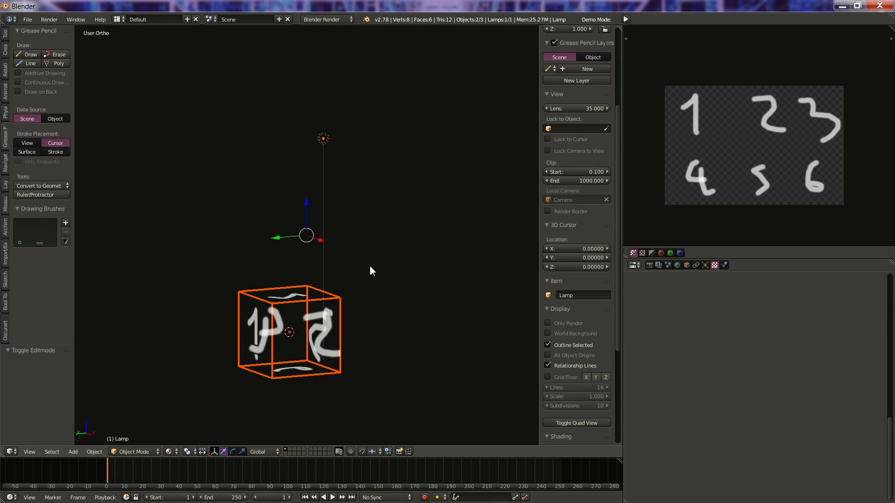
{"action": "middle_click_drag", "start_coordinate": [369, 268], "coordinate": [288, 267]}
Step: Select only the cube, centre the view on it and inspect its edges up close in perspective
{"action": "right_click", "coordinate": [240, 323]}
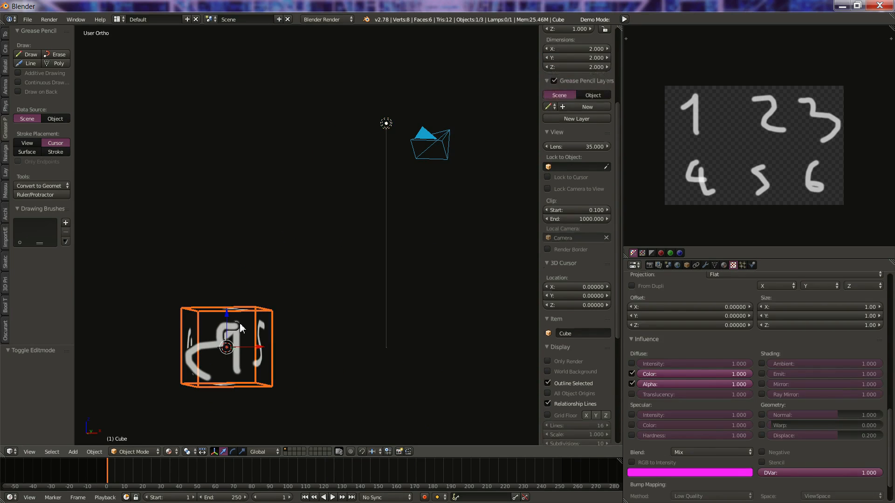
{"action": "key", "text": "KP_Decimal"}
{"action": "scroll", "coordinate": [281, 306], "scroll_direction": "up", "scroll_amount": 5}
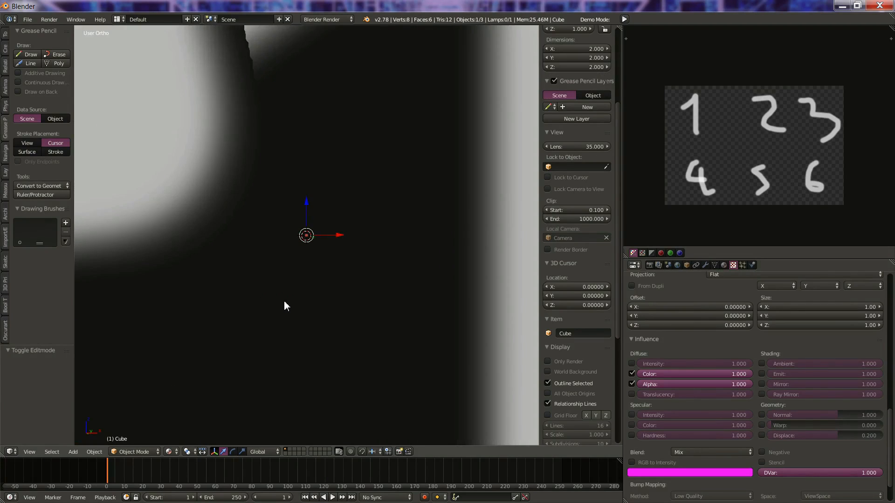
{"action": "key", "text": "KP_5"}
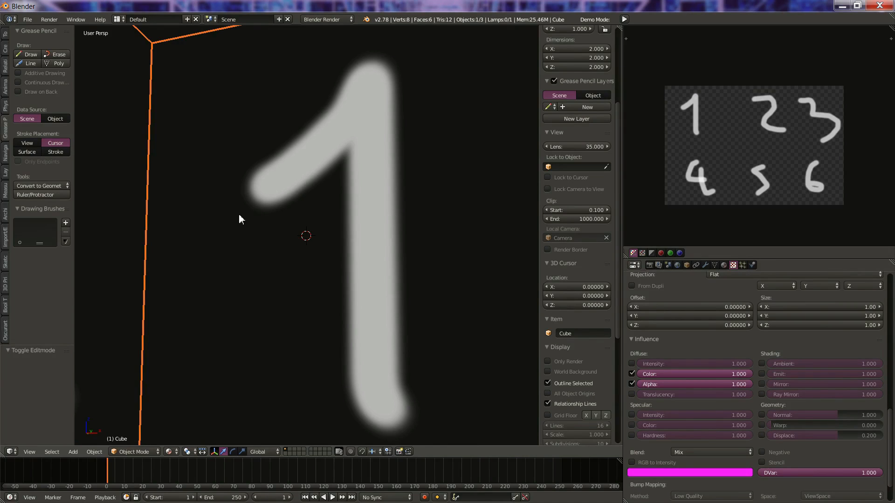
{"action": "mouse_move", "coordinate": [308, 211]}
{"action": "middle_mouse_down"}
{"action": "mouse_move", "coordinate": [293, 219]}
{"action": "mouse_move", "coordinate": [270, 272]}
{"action": "mouse_move", "coordinate": [302, 240]}
{"action": "mouse_move", "coordinate": [308, 180]}
{"action": "mouse_move", "coordinate": [392, 182]}
{"action": "mouse_move", "coordinate": [390, 216]}
{"action": "mouse_move", "coordinate": [282, 268]}
{"action": "mouse_move", "coordinate": [281, 277]}
{"action": "mouse_move", "coordinate": [275, 240]}
{"action": "mouse_move", "coordinate": [383, 225]}
{"action": "mouse_move", "coordinate": [409, 236]}
{"action": "middle_mouse_up"}
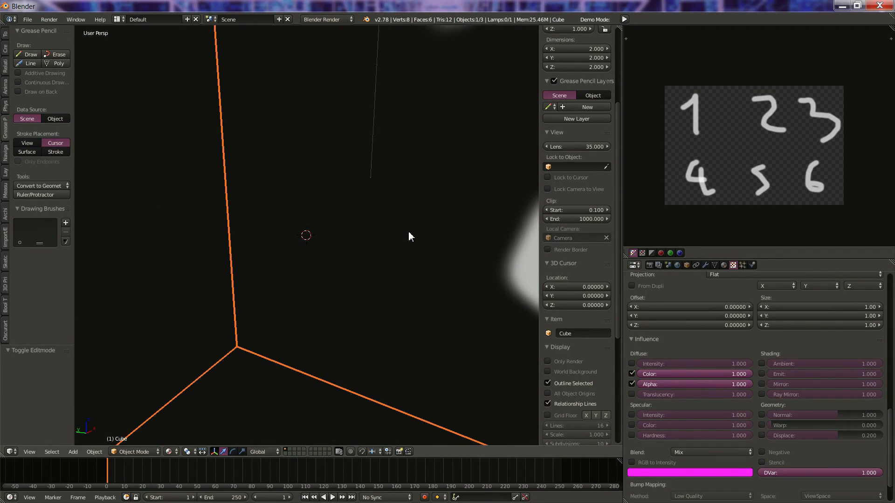
{"action": "mouse_move", "coordinate": [381, 256]}
{"action": "middle_mouse_down"}
{"action": "mouse_move", "coordinate": [345, 271]}
{"action": "mouse_move", "coordinate": [349, 284]}
{"action": "mouse_move", "coordinate": [342, 266]}
{"action": "mouse_move", "coordinate": [315, 282]}
{"action": "middle_mouse_up"}
{"action": "key", "text": "s"}
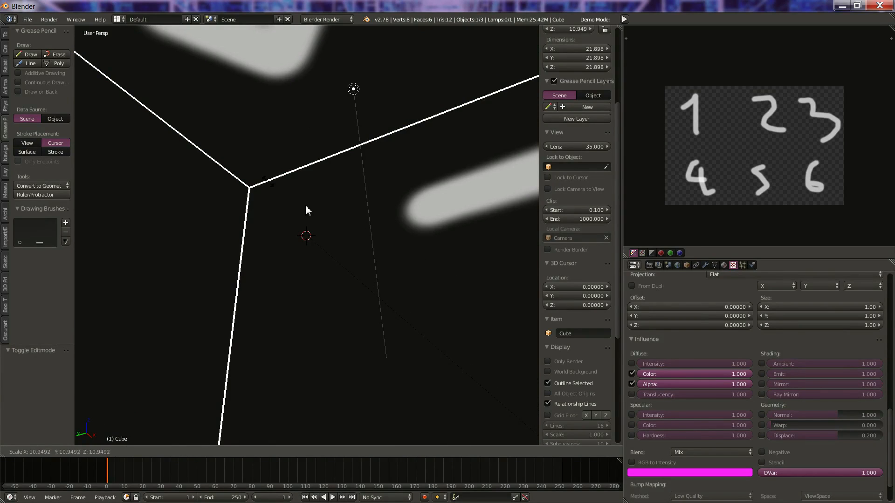
{"action": "right_click", "coordinate": [334, 261]}
{"action": "middle_click_drag", "start_coordinate": [354, 217], "coordinate": [357, 187]}
{"action": "middle_click_drag", "start_coordinate": [340, 253], "coordinate": [354, 265], "text": "ctrl"}
{"action": "key", "text": "s"}
{"action": "right_click", "coordinate": [365, 295]}
Step: Switch the cube to Texture Paint mode with one of its corners in view
{"action": "scroll", "coordinate": [279, 302], "scroll_direction": "up", "scroll_amount": 4}
{"action": "scroll", "coordinate": [278, 305], "scroll_direction": "up", "scroll_amount": 3}
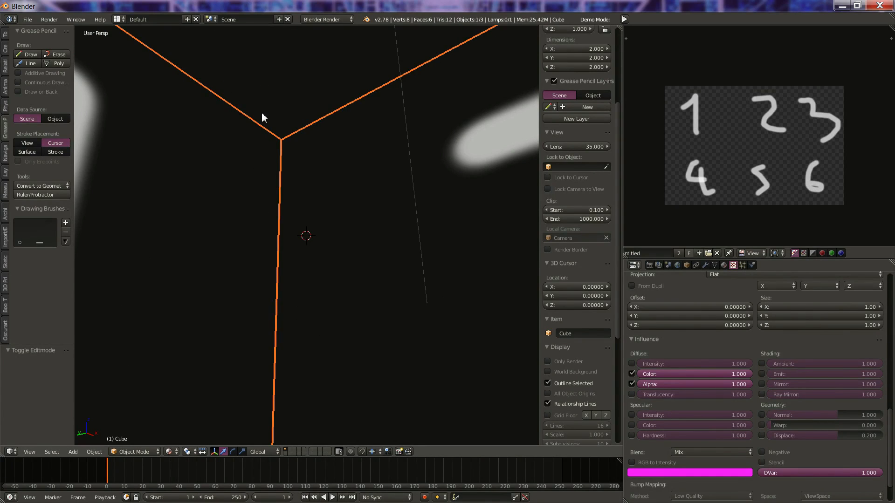
{"action": "key", "text": "Tab"}
{"action": "left_click", "coordinate": [169, 164]}
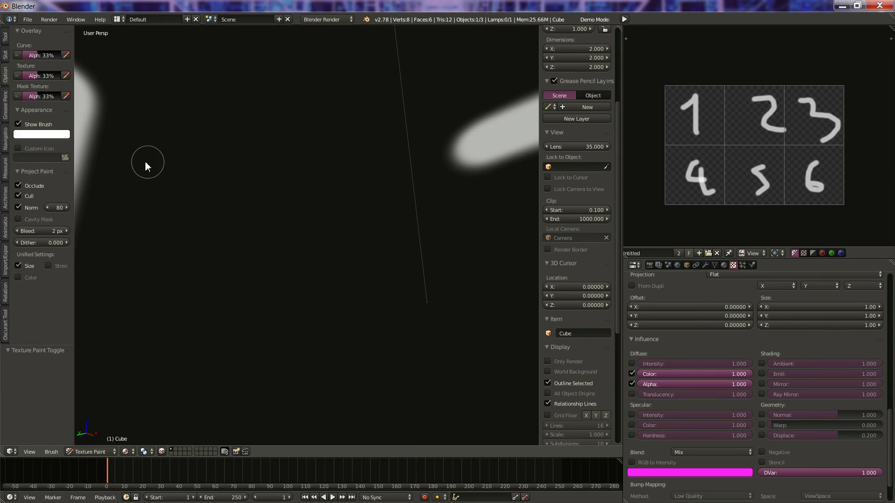
{"action": "key", "text": "Tab"}
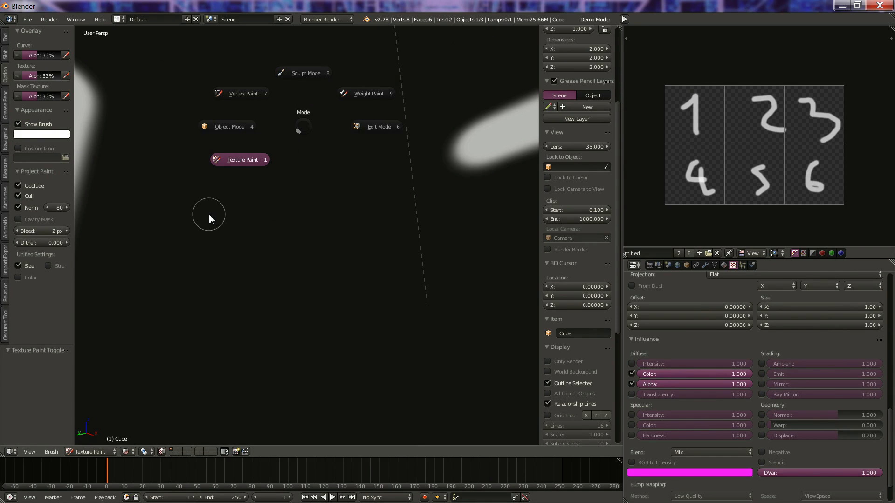
{"action": "left_click", "coordinate": [209, 213]}
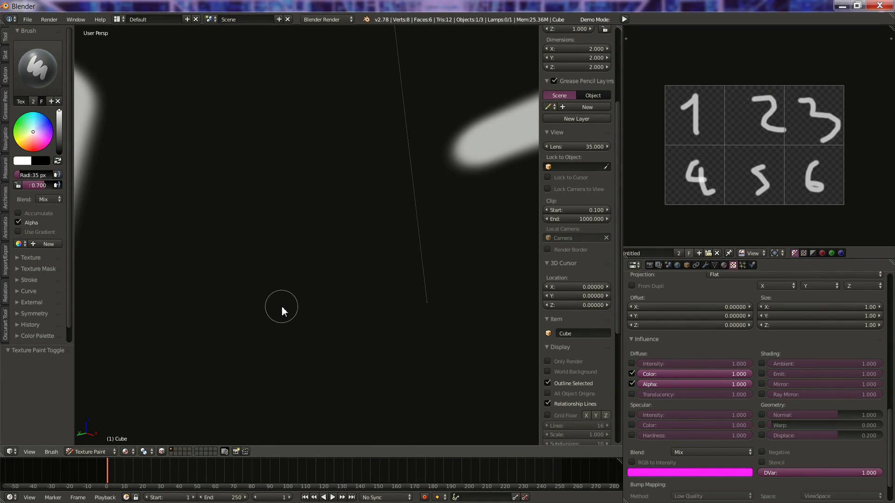
Step: Switch the cube to Edit Mode to show its edges around the corner
{"action": "key", "text": "Tab"}
{"action": "left_click", "coordinate": [440, 225]}
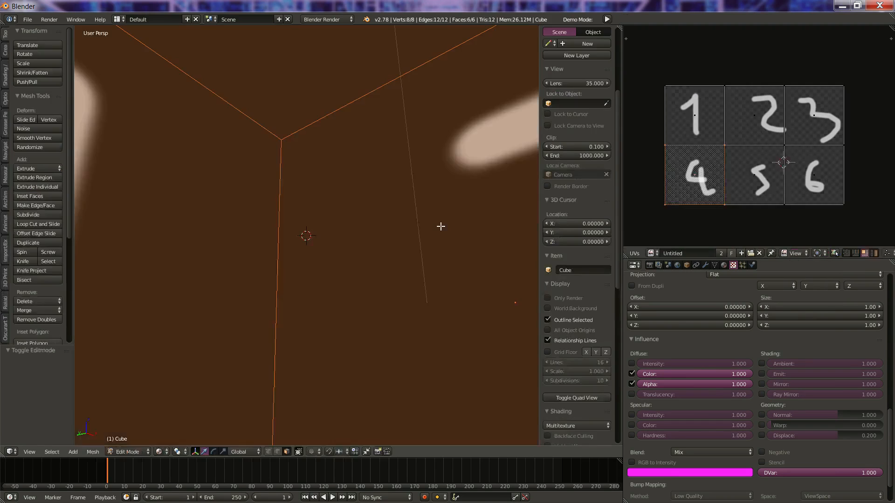
{"action": "left_click", "coordinate": [9, 364]}
{"action": "key", "text": "Tab"}
{"action": "key", "text": "Escape"}
Step: In Texture Paint mode, paint overlapping white strokes across the corner of the face carrying the 2
{"action": "key", "text": "Tab"}
{"action": "left_click", "coordinate": [310, 179]}
{"action": "mouse_move", "coordinate": [311, 133]}
{"action": "left_mouse_down"}
{"action": "mouse_move", "coordinate": [340, 132]}
{"action": "mouse_move", "coordinate": [295, 270]}
{"action": "left_mouse_up"}
{"action": "mouse_move", "coordinate": [342, 119]}
{"action": "left_mouse_down"}
{"action": "mouse_move", "coordinate": [356, 136]}
{"action": "mouse_move", "coordinate": [282, 275]}
{"action": "left_mouse_up"}
{"action": "mouse_move", "coordinate": [214, 131]}
{"action": "left_mouse_down"}
{"action": "mouse_move", "coordinate": [277, 275]}
{"action": "mouse_move", "coordinate": [228, 194]}
{"action": "mouse_move", "coordinate": [247, 191]}
{"action": "mouse_move", "coordinate": [234, 137]}
{"action": "mouse_move", "coordinate": [280, 144]}
{"action": "left_mouse_up"}
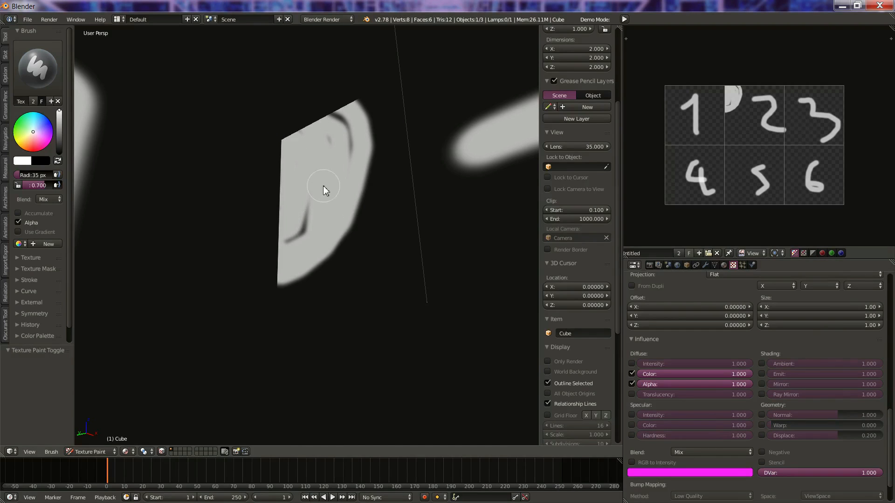
Step: Compare the painted patch's borders on the neighbouring cube faces with the image in the image editor
{"action": "middle_click_drag", "start_coordinate": [312, 133], "coordinate": [279, 116]}
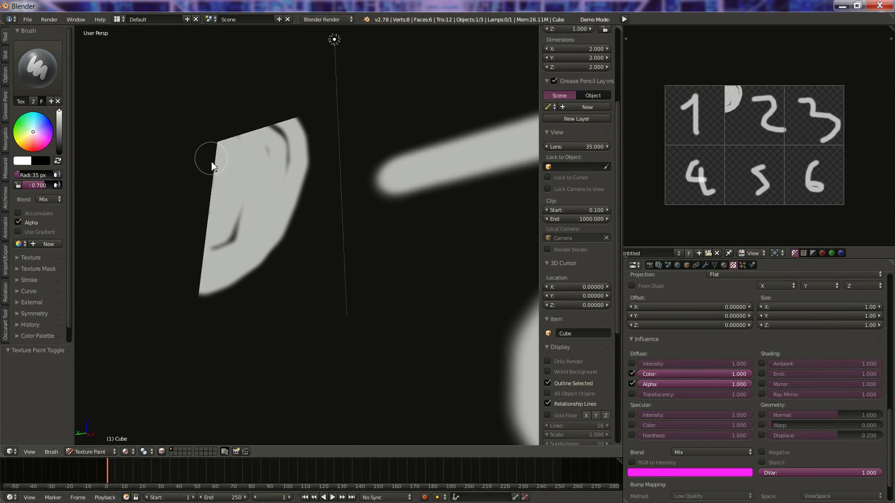
{"action": "mouse_move", "coordinate": [228, 147]}
{"action": "middle_mouse_down"}
{"action": "mouse_move", "coordinate": [355, 134]}
{"action": "mouse_move", "coordinate": [353, 205]}
{"action": "mouse_move", "coordinate": [407, 214]}
{"action": "mouse_move", "coordinate": [456, 166]}
{"action": "mouse_move", "coordinate": [468, 100]}
{"action": "mouse_move", "coordinate": [91, 105]}
{"action": "mouse_move", "coordinate": [155, 115]}
{"action": "mouse_move", "coordinate": [169, 147]}
{"action": "middle_mouse_up"}
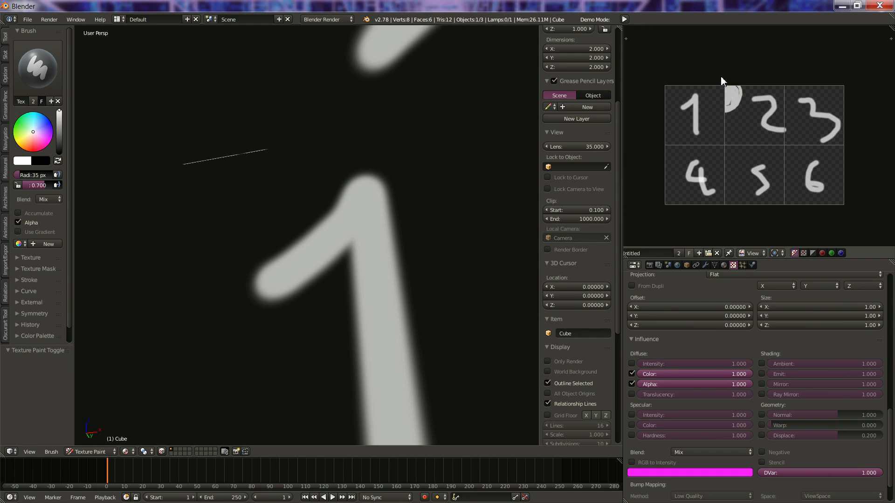
{"action": "mouse_move", "coordinate": [322, 208]}
{"action": "middle_mouse_down"}
{"action": "mouse_move", "coordinate": [360, 292]}
{"action": "mouse_move", "coordinate": [346, 225]}
{"action": "mouse_move", "coordinate": [331, 219]}
{"action": "mouse_move", "coordinate": [370, 159]}
{"action": "middle_mouse_up"}
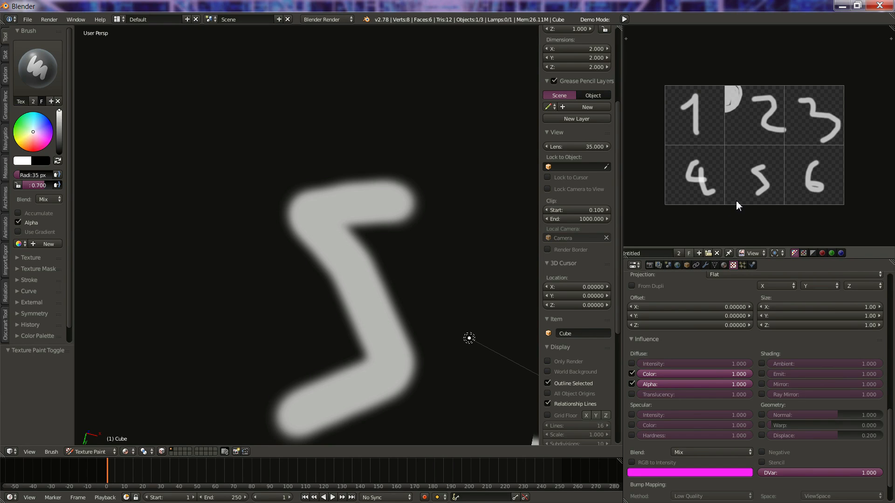
{"action": "scroll", "coordinate": [737, 200], "scroll_direction": "up", "scroll_amount": 6}
{"action": "scroll", "coordinate": [734, 187], "scroll_direction": "up", "scroll_amount": 4}
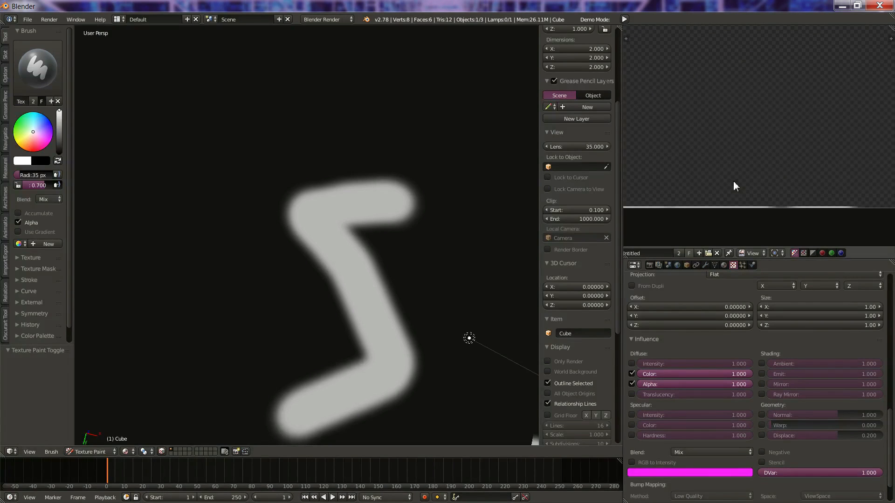
{"action": "scroll", "coordinate": [732, 193], "scroll_direction": "down", "scroll_amount": 10}
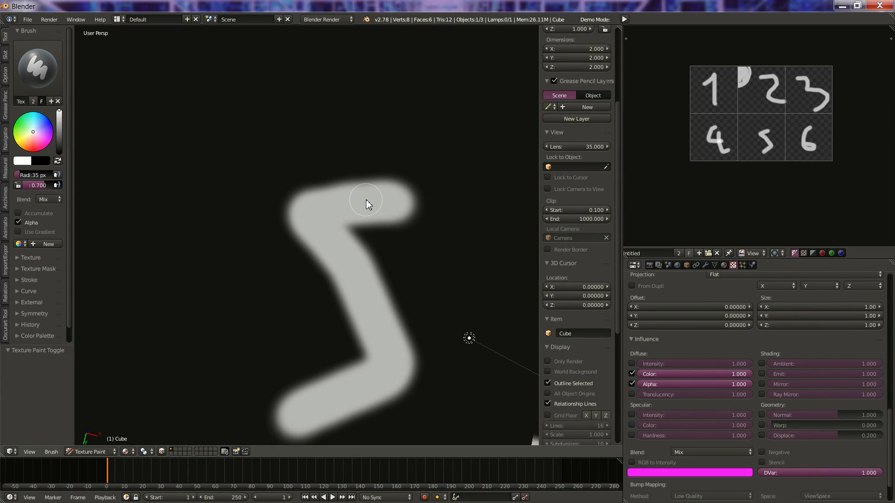
{"action": "middle_click_drag", "start_coordinate": [325, 247], "coordinate": [354, 323]}
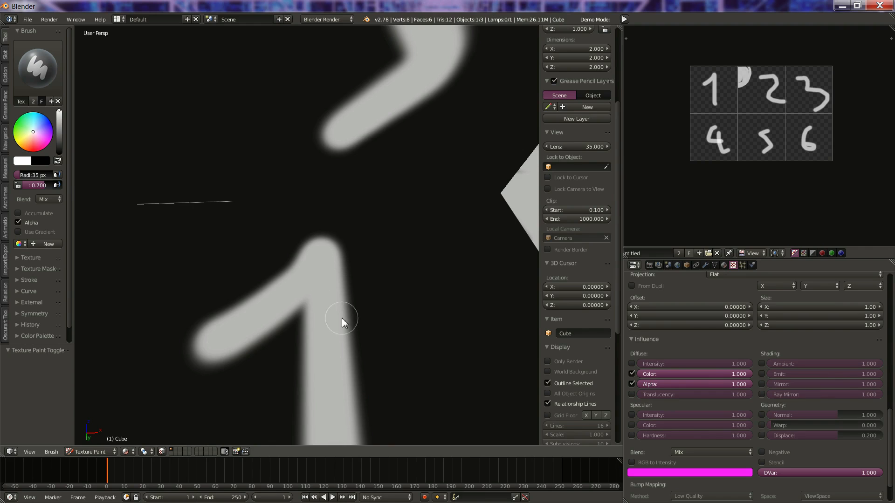
{"action": "mouse_move", "coordinate": [340, 243]}
{"action": "middle_mouse_down"}
{"action": "mouse_move", "coordinate": [410, 300]}
{"action": "mouse_move", "coordinate": [317, 270]}
{"action": "middle_mouse_up"}
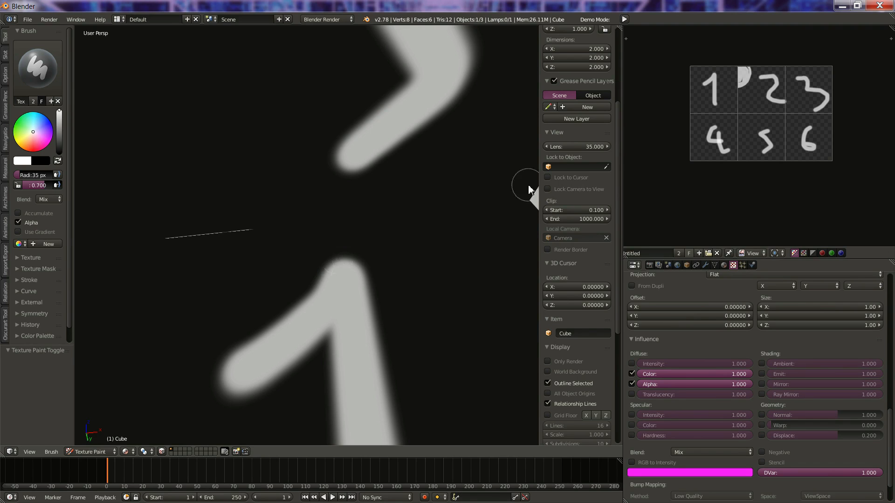
Step: Return the cube to Edit Mode and examine the corner where the 1, 2, 4 and 5 UV squares meet
{"action": "key", "text": "Tab"}
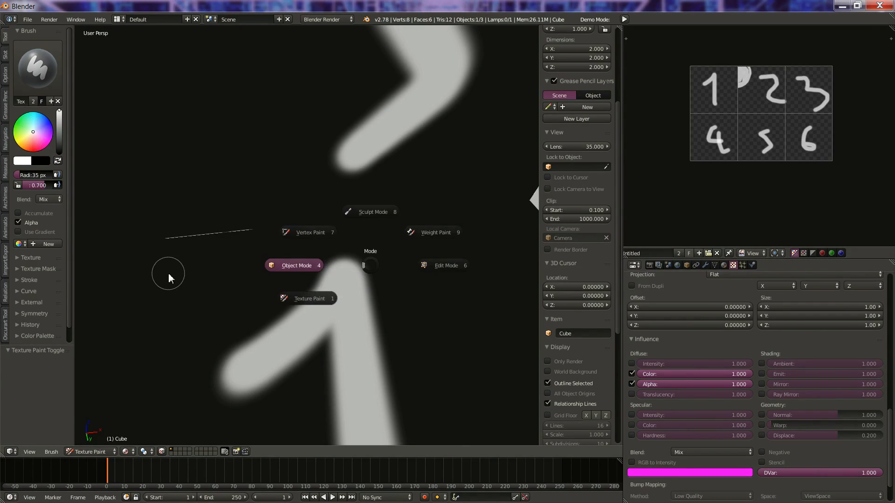
{"action": "left_click", "coordinate": [168, 278]}
{"action": "scroll", "coordinate": [736, 122], "scroll_direction": "up", "scroll_amount": 2}
{"action": "key", "text": "a"}
{"action": "right_click", "coordinate": [435, 259]}
{"action": "key", "text": "Tab"}
{"action": "left_click", "coordinate": [365, 216]}
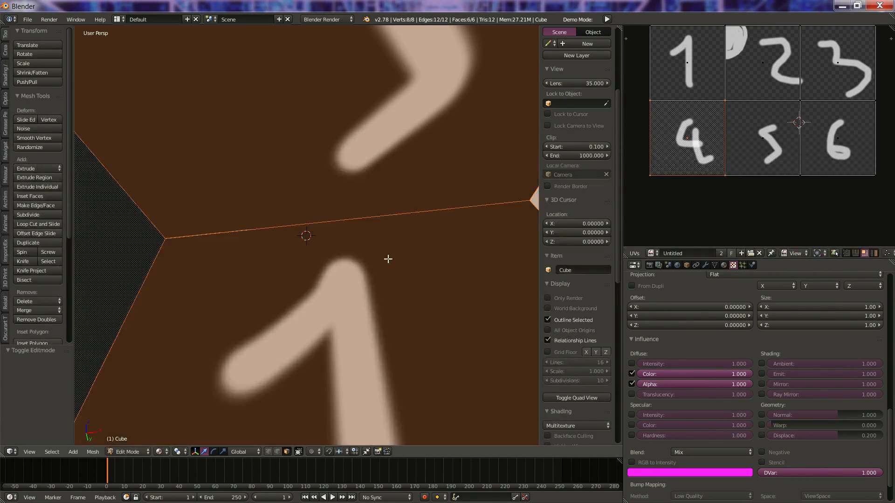
{"action": "scroll", "coordinate": [730, 140], "scroll_direction": "up", "scroll_amount": 6}
{"action": "middle_click_drag", "start_coordinate": [694, 81], "coordinate": [721, 148]}
{"action": "scroll", "coordinate": [723, 147], "scroll_direction": "up", "scroll_amount": 4}
{"action": "scroll", "coordinate": [728, 145], "scroll_direction": "down", "scroll_amount": 4}
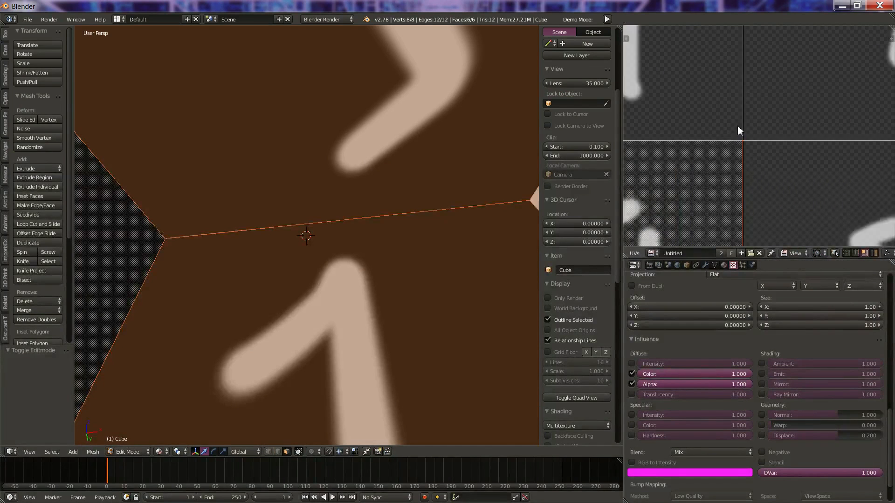
Step: Scale the UV square of the 2 down to about 0.994 so its upper edge lies inside the image border
{"action": "scroll", "coordinate": [737, 129], "scroll_direction": "down", "scroll_amount": 4}
{"action": "scroll", "coordinate": [761, 116], "scroll_direction": "up", "scroll_amount": 7}
{"action": "middle_click_drag", "start_coordinate": [709, 82], "coordinate": [746, 141]}
{"action": "scroll", "coordinate": [720, 130], "scroll_direction": "up", "scroll_amount": 3}
{"action": "middle_click_drag", "start_coordinate": [690, 63], "coordinate": [774, 158]}
{"action": "scroll", "coordinate": [769, 158], "scroll_direction": "up", "scroll_amount": 2}
{"action": "middle_click_drag", "start_coordinate": [683, 153], "coordinate": [792, 118]}
{"action": "middle_click_drag", "start_coordinate": [767, 85], "coordinate": [774, 167]}
{"action": "scroll", "coordinate": [690, 111], "scroll_direction": "up", "scroll_amount": 6}
{"action": "scroll", "coordinate": [694, 110], "scroll_direction": "up", "scroll_amount": 2}
{"action": "key", "text": "s"}
{"action": "right_click", "coordinate": [720, 103]}
{"action": "right_click", "coordinate": [723, 101]}
{"action": "key", "text": "s"}
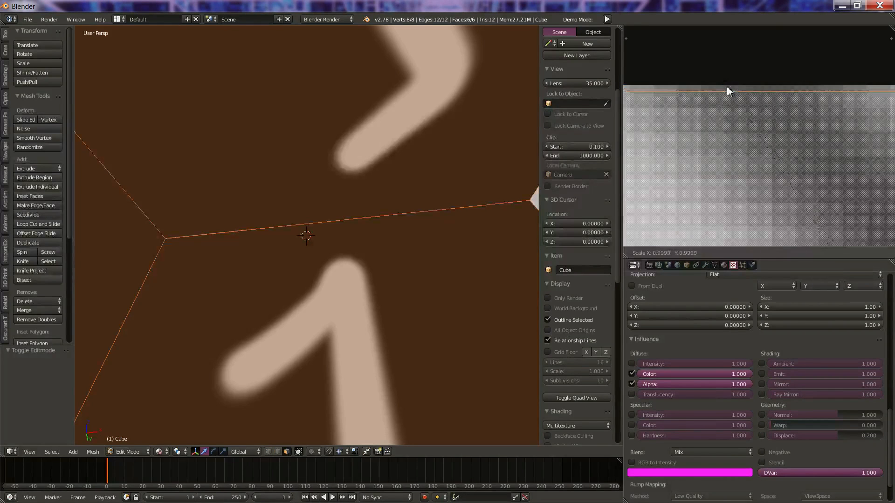
{"action": "left_click", "coordinate": [722, 126]}
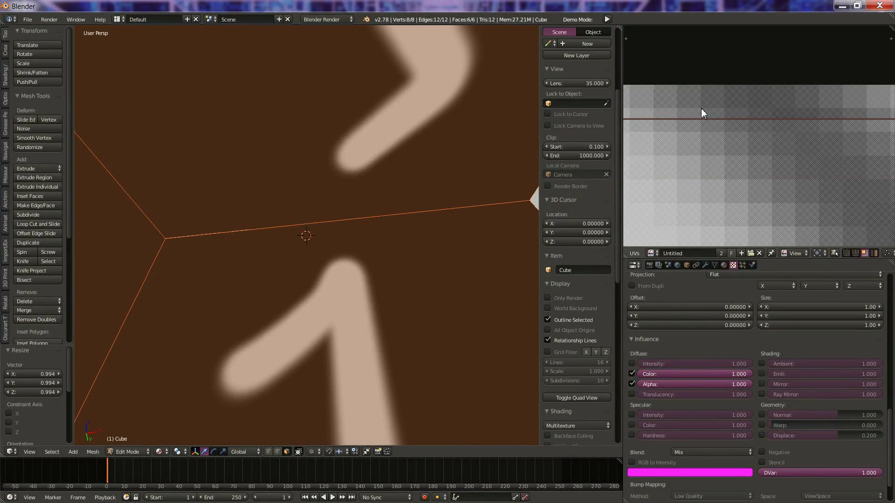
{"action": "key", "text": "s"}
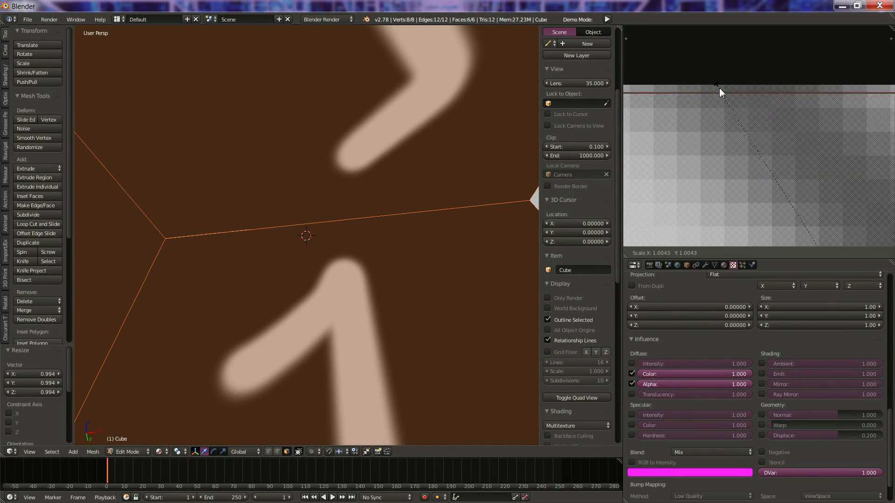
{"action": "left_click", "coordinate": [721, 127]}
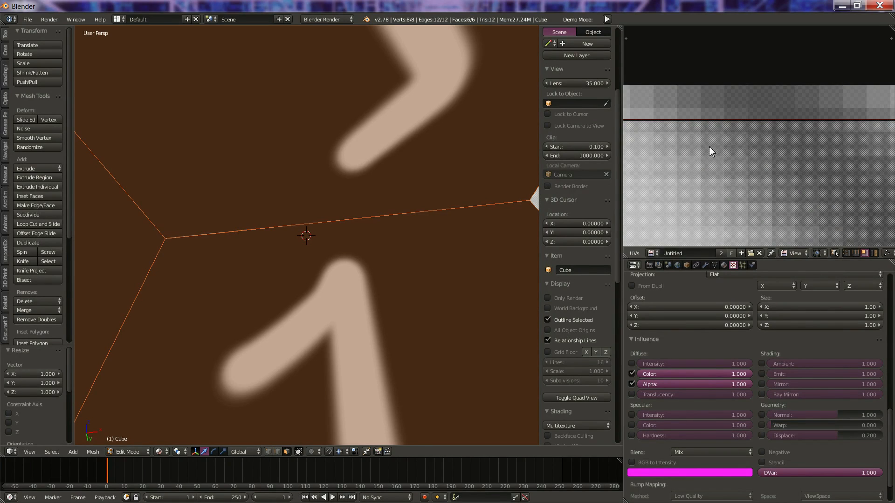
Step: Scale the UV square of the 1 down to about 0.994 to leave a narrow margin around it
{"action": "scroll", "coordinate": [709, 165], "scroll_direction": "down", "scroll_amount": 5}
{"action": "middle_click_drag", "start_coordinate": [708, 171], "coordinate": [776, 106]}
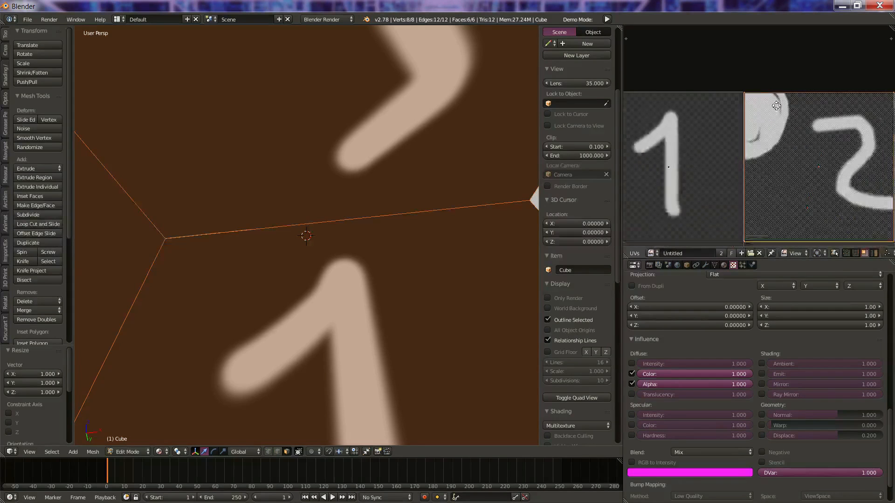
{"action": "scroll", "coordinate": [776, 106], "scroll_direction": "up", "scroll_amount": 10}
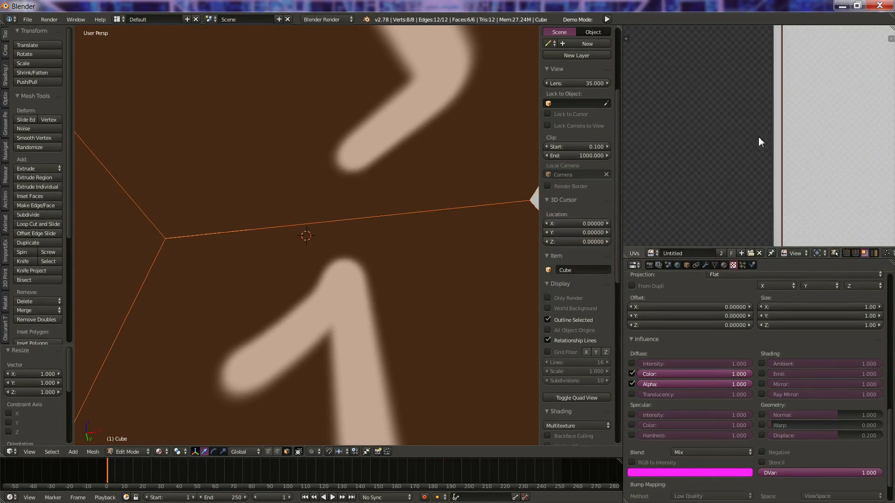
{"action": "scroll", "coordinate": [759, 137], "scroll_direction": "up", "scroll_amount": 2}
{"action": "middle_click_drag", "start_coordinate": [728, 89], "coordinate": [738, 202]}
{"action": "right_click", "coordinate": [739, 131]}
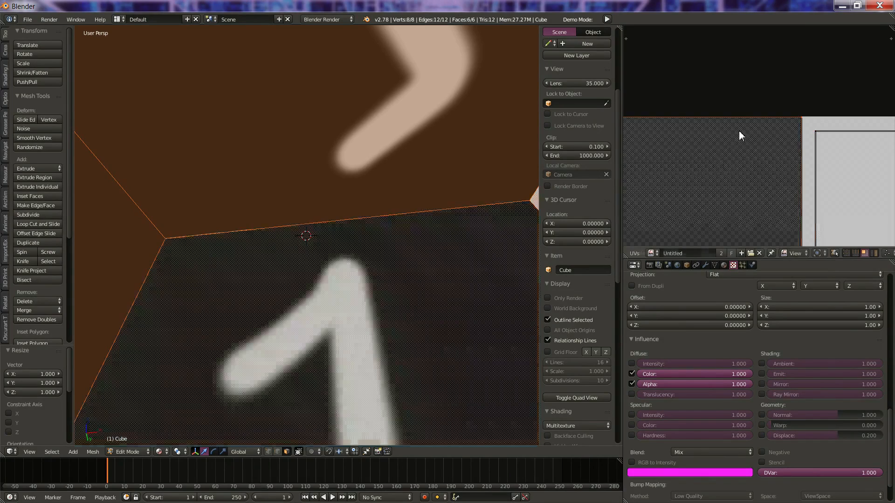
{"action": "key", "text": "s"}
{"action": "left_click", "coordinate": [731, 150]}
{"action": "scroll", "coordinate": [740, 169], "scroll_direction": "down", "scroll_amount": 6}
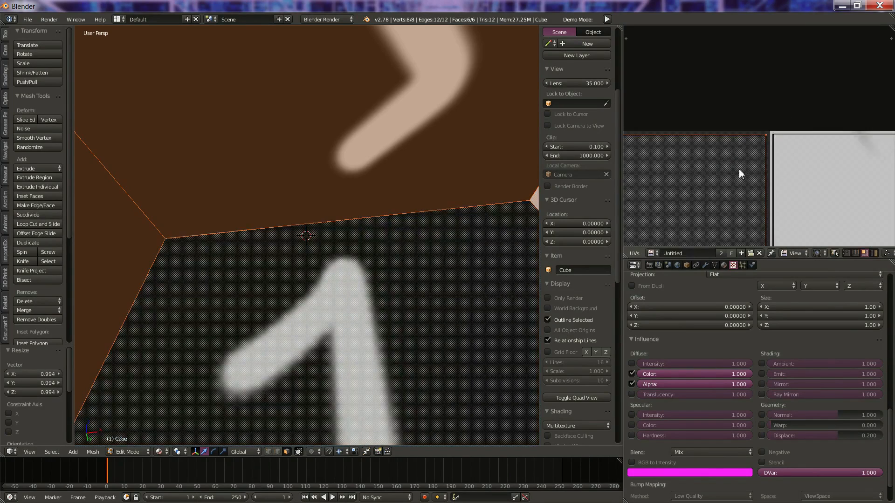
Step: Shrink the UV squares of the 4 and the 5 slightly, to about 0.995, separating them from their neighbours
{"action": "scroll", "coordinate": [741, 171], "scroll_direction": "down", "scroll_amount": 13}
{"action": "middle_click_drag", "start_coordinate": [813, 183], "coordinate": [770, 135]}
{"action": "scroll", "coordinate": [769, 135], "scroll_direction": "up", "scroll_amount": 4}
{"action": "scroll", "coordinate": [766, 139], "scroll_direction": "up", "scroll_amount": 14}
{"action": "middle_click_drag", "start_coordinate": [655, 185], "coordinate": [816, 136]}
{"action": "right_click", "coordinate": [823, 133]}
{"action": "key", "text": "s"}
{"action": "left_click", "coordinate": [809, 142]}
{"action": "right_click", "coordinate": [875, 124]}
{"action": "key", "text": "s"}
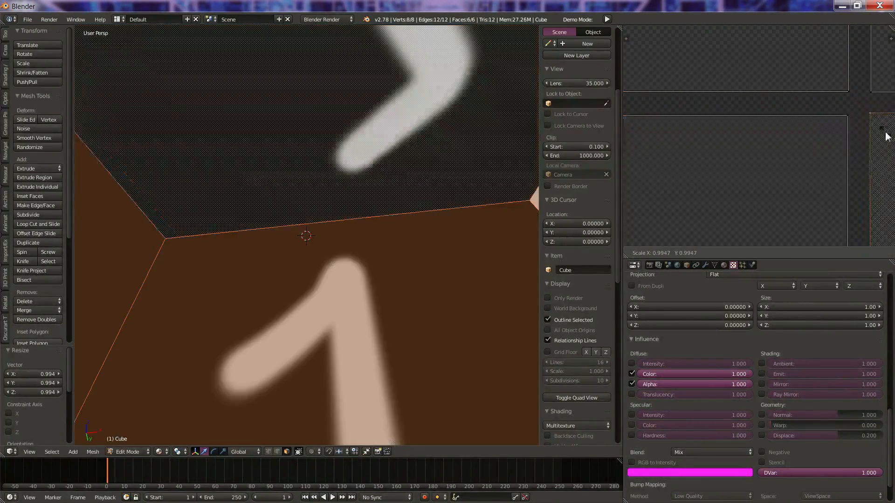
{"action": "left_click", "coordinate": [885, 134]}
Step: Scale the UV squares of the 3 and the 6 down to about 0.995 so all six squares have matching gaps
{"action": "scroll", "coordinate": [851, 154], "scroll_direction": "down", "scroll_amount": 10}
{"action": "scroll", "coordinate": [680, 179], "scroll_direction": "down", "scroll_amount": 6}
{"action": "scroll", "coordinate": [840, 139], "scroll_direction": "up", "scroll_amount": 7}
{"action": "middle_click_drag", "start_coordinate": [653, 170], "coordinate": [764, 161]}
{"action": "scroll", "coordinate": [781, 168], "scroll_direction": "up", "scroll_amount": 7}
{"action": "middle_click_drag", "start_coordinate": [657, 195], "coordinate": [815, 149]}
{"action": "scroll", "coordinate": [769, 160], "scroll_direction": "up", "scroll_amount": 3}
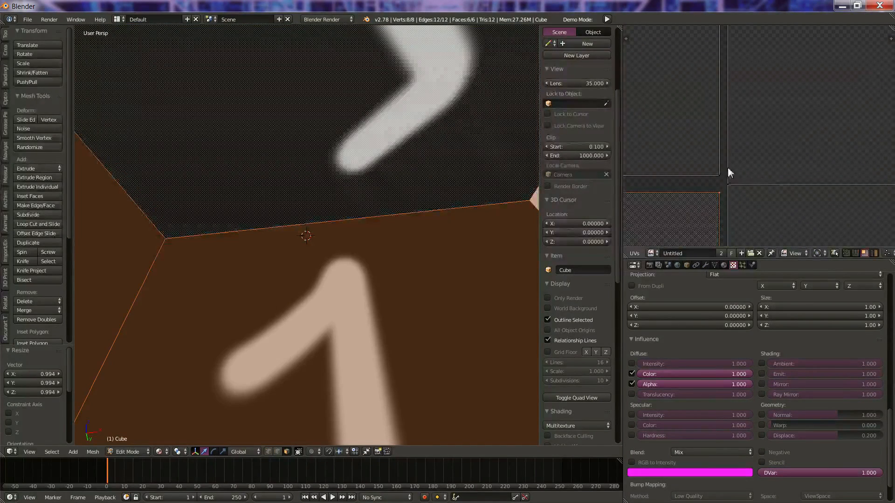
{"action": "right_click", "coordinate": [746, 169]}
{"action": "key", "text": "s"}
{"action": "left_click", "coordinate": [764, 181]}
{"action": "right_click", "coordinate": [752, 201]}
{"action": "key", "text": "s"}
{"action": "left_click", "coordinate": [747, 215]}
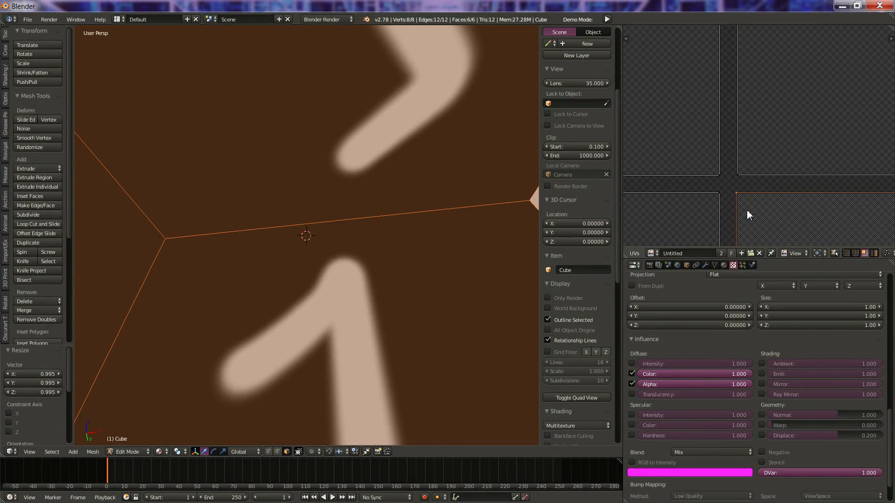
{"action": "scroll", "coordinate": [732, 219], "scroll_direction": "down", "scroll_amount": 5}
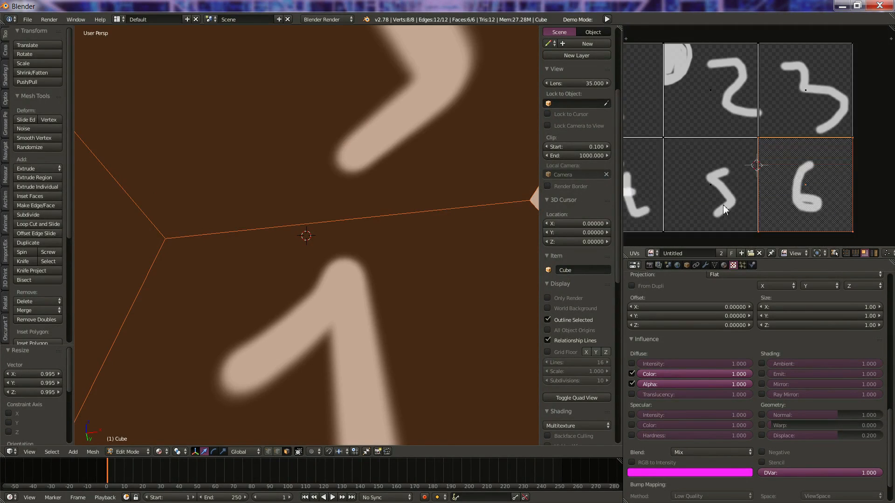
{"action": "scroll", "coordinate": [720, 186], "scroll_direction": "down", "scroll_amount": 3}
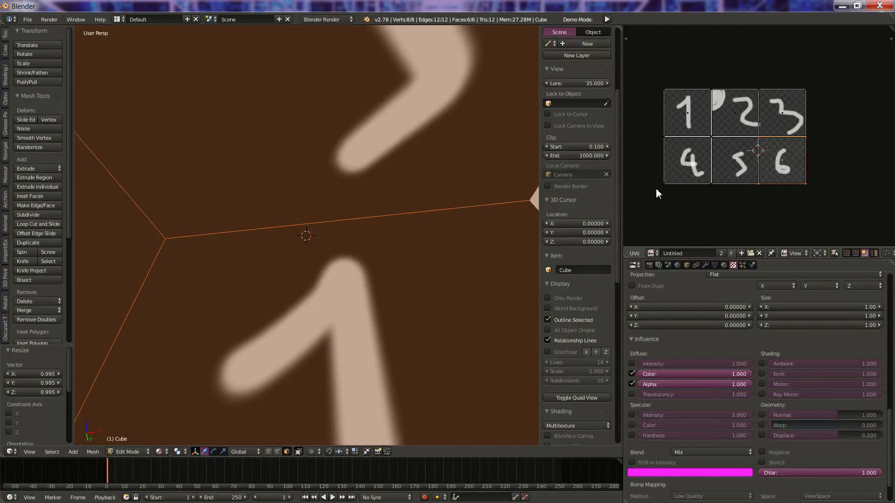
{"action": "scroll", "coordinate": [734, 172], "scroll_direction": "up", "scroll_amount": 4}
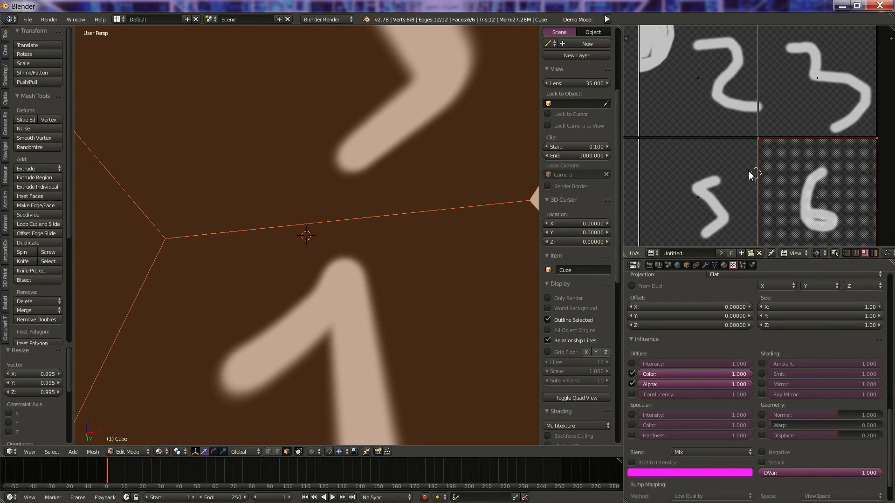
Step: Switch the cube to Texture Paint mode and paint a white stroke across the corner of the face carrying the 2
{"action": "middle_click_drag", "start_coordinate": [314, 176], "coordinate": [266, 266]}
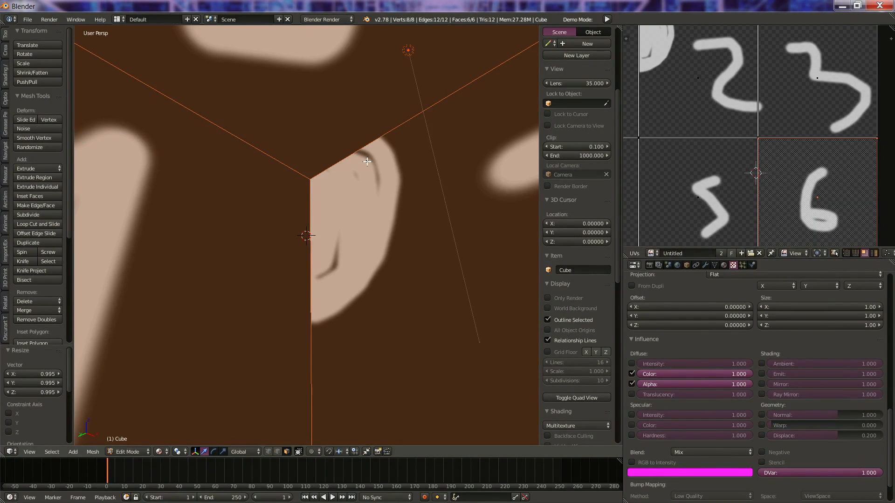
{"action": "key", "text": "Tab"}
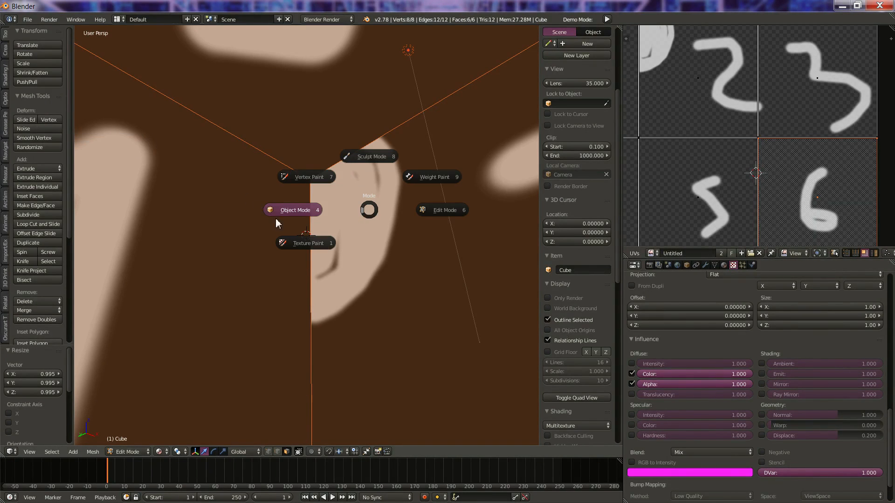
{"action": "left_click", "coordinate": [279, 213]}
{"action": "key", "text": "Tab"}
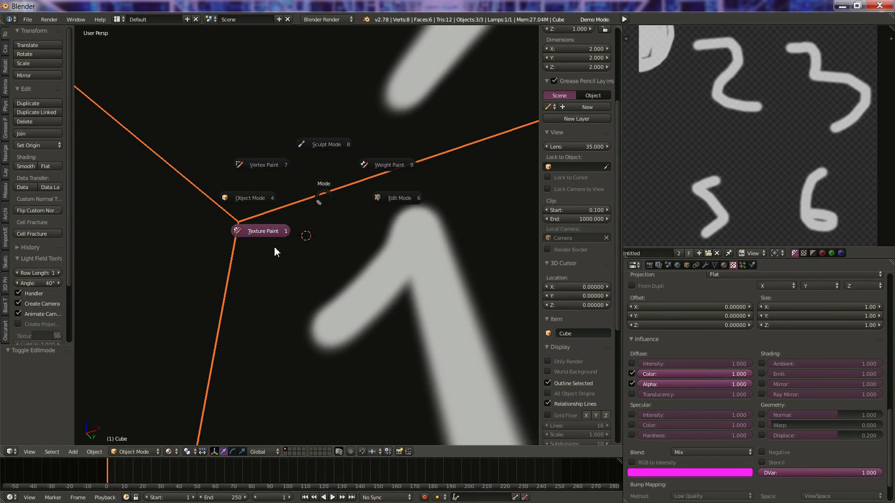
{"action": "left_click", "coordinate": [274, 246]}
{"action": "mouse_move", "coordinate": [292, 185]}
{"action": "middle_mouse_down"}
{"action": "mouse_move", "coordinate": [460, 203]}
{"action": "mouse_move", "coordinate": [450, 296]}
{"action": "mouse_move", "coordinate": [346, 293]}
{"action": "mouse_move", "coordinate": [218, 255]}
{"action": "mouse_move", "coordinate": [132, 271]}
{"action": "mouse_move", "coordinate": [154, 200]}
{"action": "mouse_move", "coordinate": [382, 214]}
{"action": "mouse_move", "coordinate": [342, 196]}
{"action": "middle_mouse_up"}
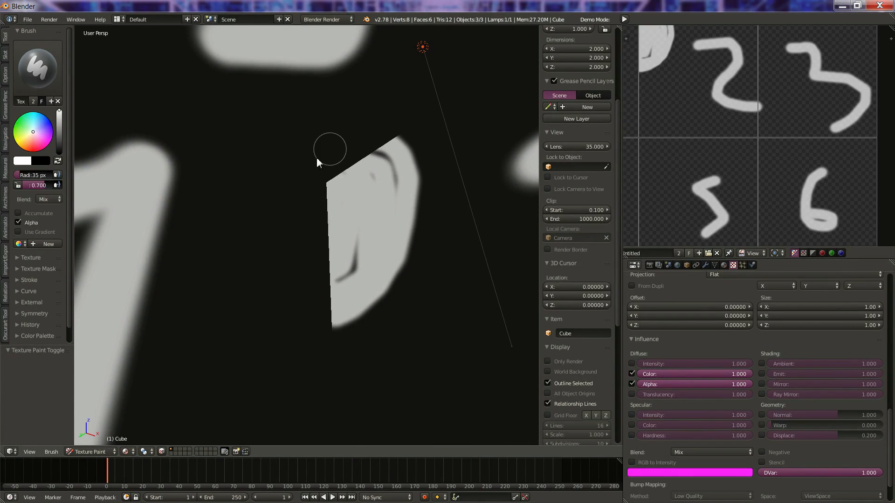
{"action": "left_click_drag", "start_coordinate": [332, 232], "coordinate": [363, 182]}
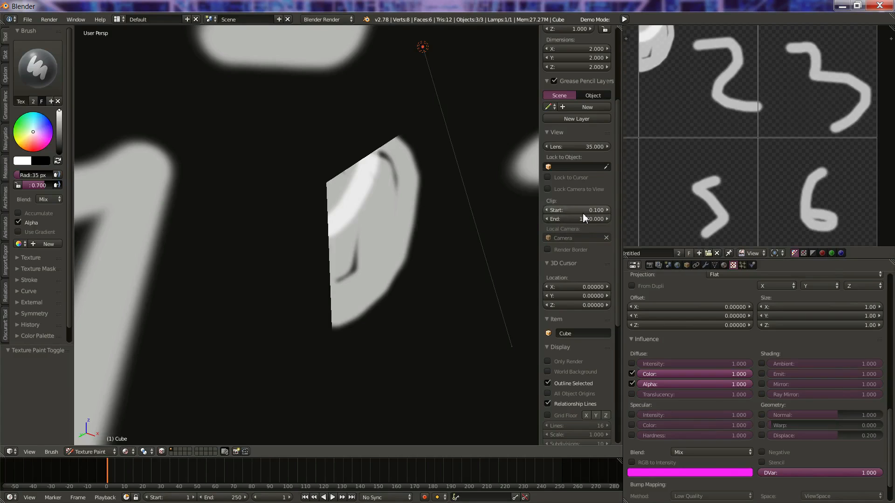
Step: Subdivide the whole cube in Edit Mode, trying three cuts and then returning to one cut
{"action": "key", "text": "Tab"}
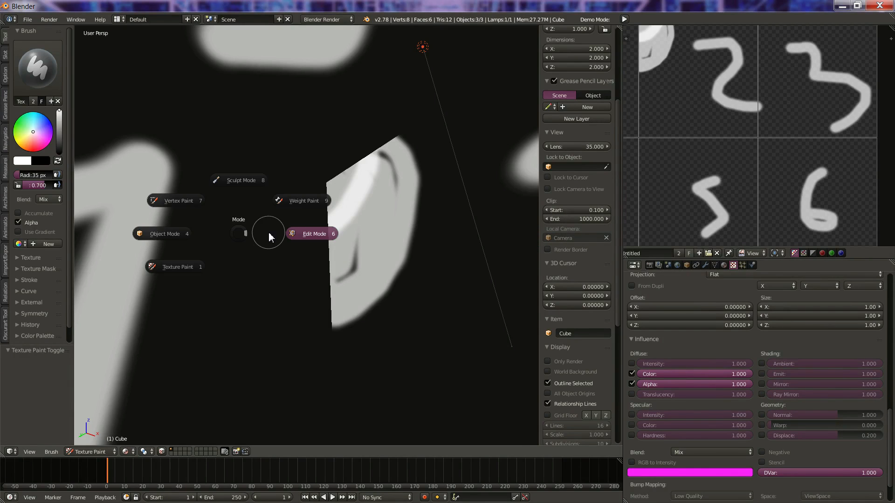
{"action": "left_click", "coordinate": [296, 233]}
{"action": "key", "text": "w"}
{"action": "left_click", "coordinate": [295, 231]}
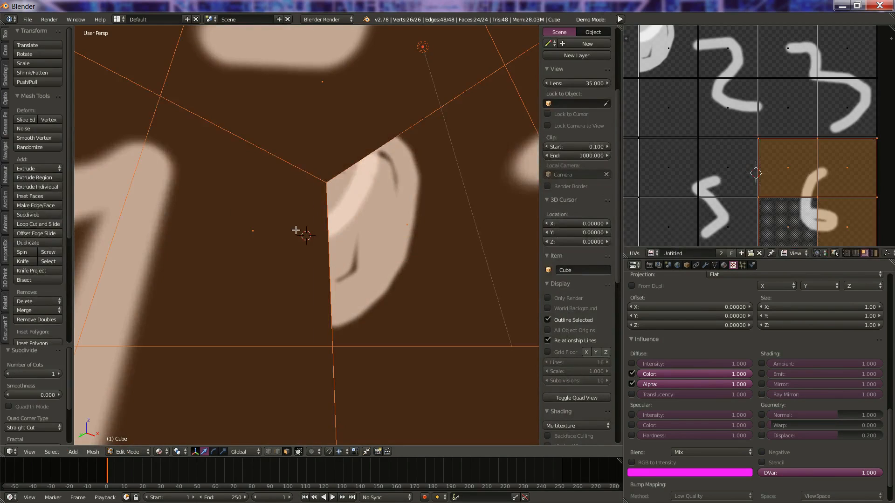
{"action": "left_click", "coordinate": [58, 374]}
{"action": "left_click", "coordinate": [58, 374]}
{"action": "left_click", "coordinate": [10, 377]}
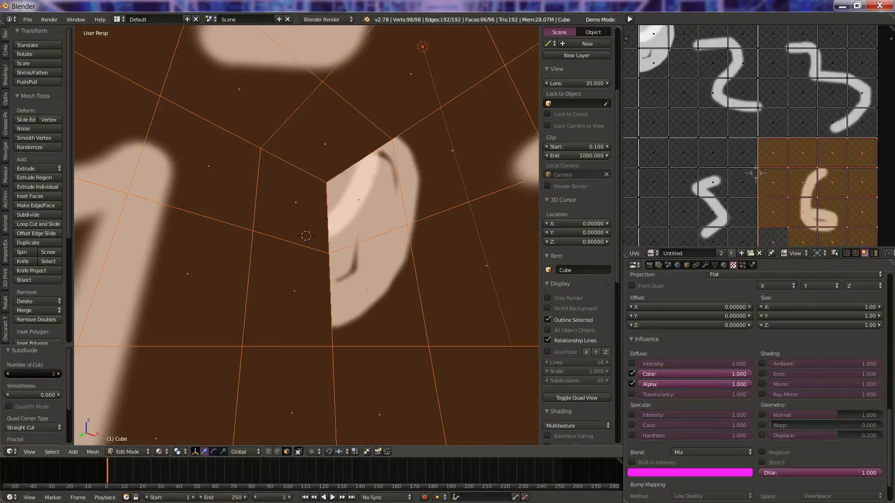
{"action": "left_click", "coordinate": [10, 376]}
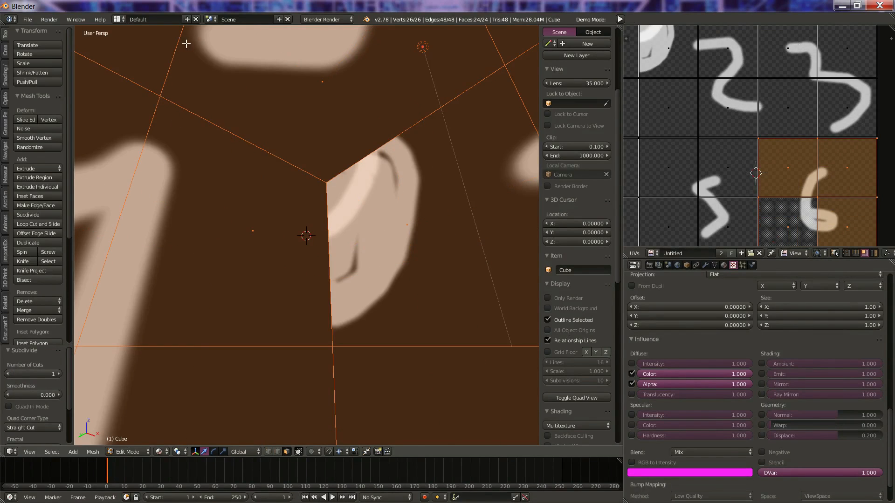
Step: Raise the cube's subdivision to three cuts
{"action": "mouse_move", "coordinate": [424, 334]}
{"action": "middle_mouse_down"}
{"action": "mouse_move", "coordinate": [439, 314]}
{"action": "mouse_move", "coordinate": [435, 351]}
{"action": "mouse_move", "coordinate": [335, 348]}
{"action": "mouse_move", "coordinate": [328, 286]}
{"action": "mouse_move", "coordinate": [252, 266]}
{"action": "mouse_move", "coordinate": [196, 310]}
{"action": "mouse_move", "coordinate": [196, 339]}
{"action": "mouse_move", "coordinate": [215, 350]}
{"action": "middle_mouse_up"}
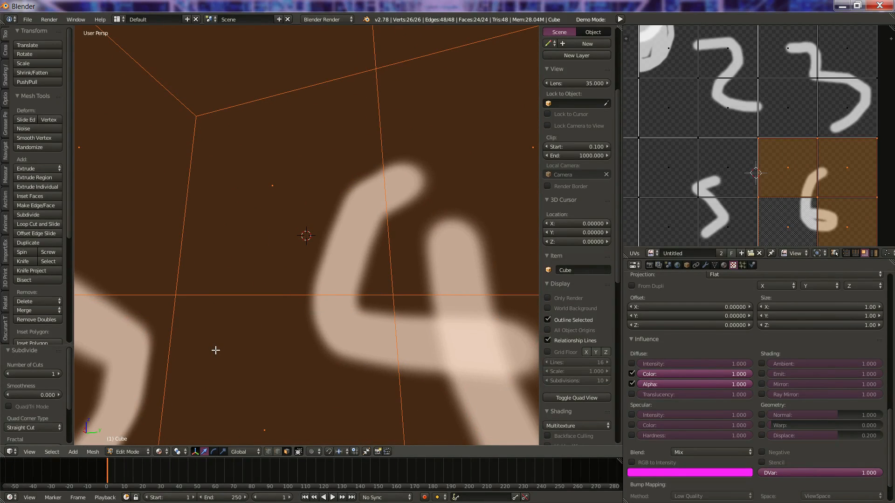
{"action": "mouse_move", "coordinate": [215, 350]}
{"action": "middle_mouse_down"}
{"action": "mouse_move", "coordinate": [236, 351]}
{"action": "mouse_move", "coordinate": [250, 332]}
{"action": "middle_mouse_up"}
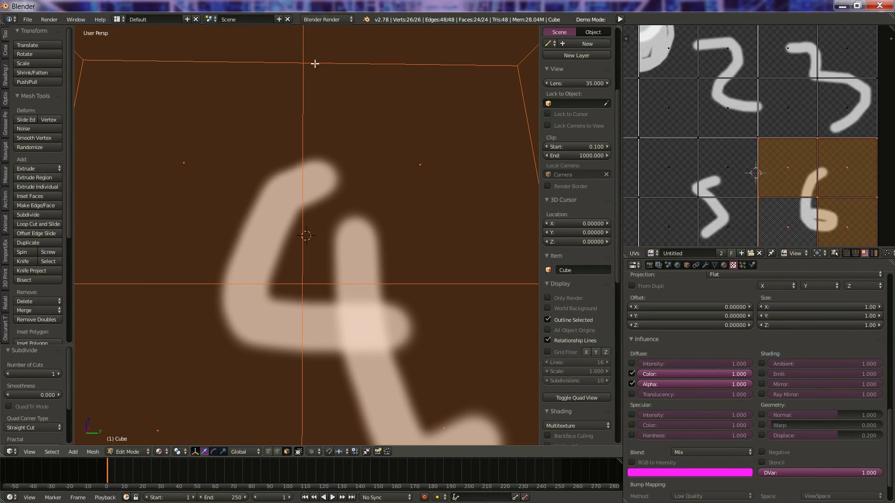
{"action": "mouse_move", "coordinate": [291, 193]}
{"action": "middle_mouse_down"}
{"action": "mouse_move", "coordinate": [326, 194]}
{"action": "mouse_move", "coordinate": [306, 174]}
{"action": "middle_mouse_up"}
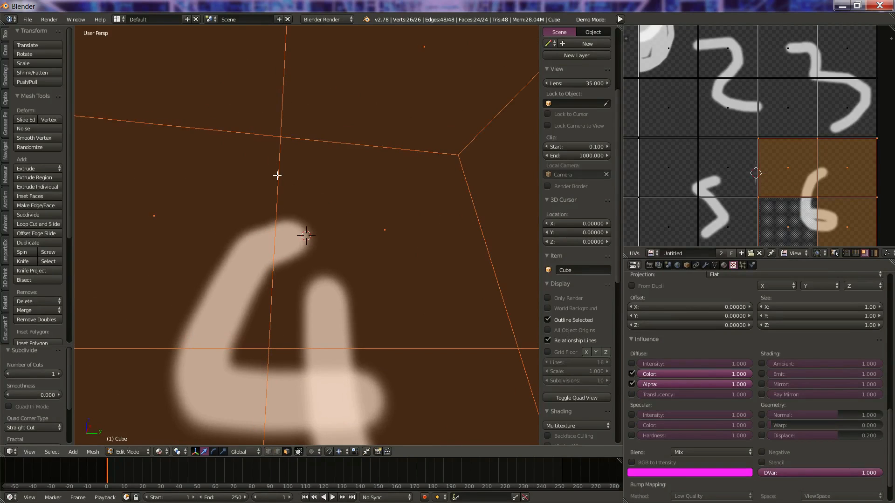
{"action": "middle_click_drag", "start_coordinate": [285, 369], "coordinate": [326, 371]}
{"action": "mouse_move", "coordinate": [398, 333]}
{"action": "middle_mouse_down"}
{"action": "mouse_move", "coordinate": [458, 348]}
{"action": "mouse_move", "coordinate": [319, 214]}
{"action": "mouse_move", "coordinate": [275, 196]}
{"action": "middle_mouse_up"}
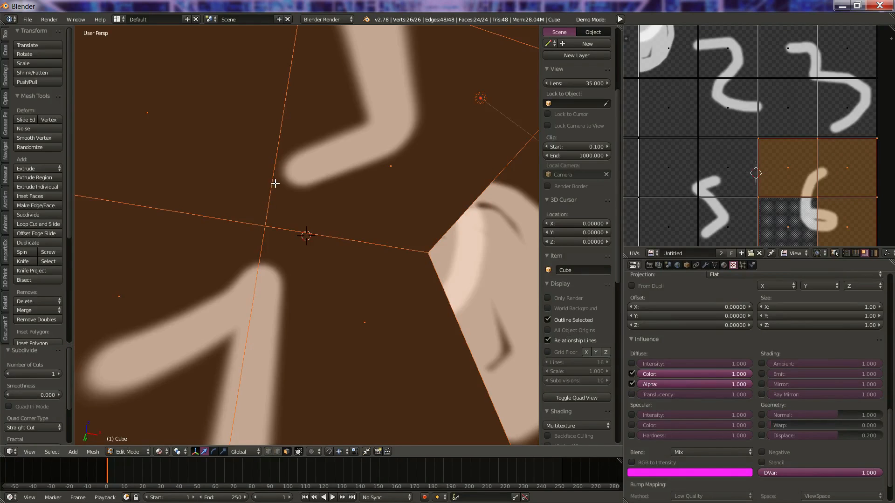
{"action": "mouse_move", "coordinate": [360, 264]}
{"action": "middle_mouse_down"}
{"action": "mouse_move", "coordinate": [410, 289]}
{"action": "mouse_move", "coordinate": [397, 292]}
{"action": "mouse_move", "coordinate": [412, 257]}
{"action": "middle_mouse_up"}
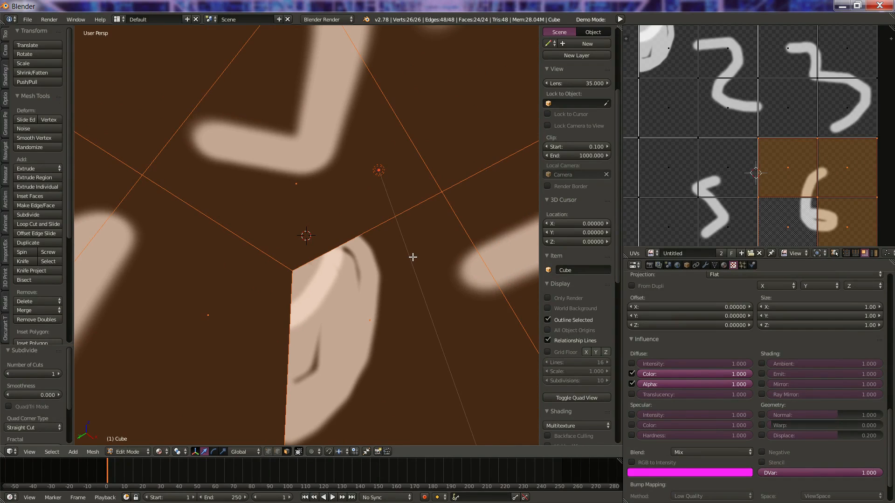
{"action": "mouse_move", "coordinate": [407, 255]}
{"action": "middle_mouse_down"}
{"action": "mouse_move", "coordinate": [436, 278]}
{"action": "mouse_move", "coordinate": [423, 275]}
{"action": "middle_mouse_up"}
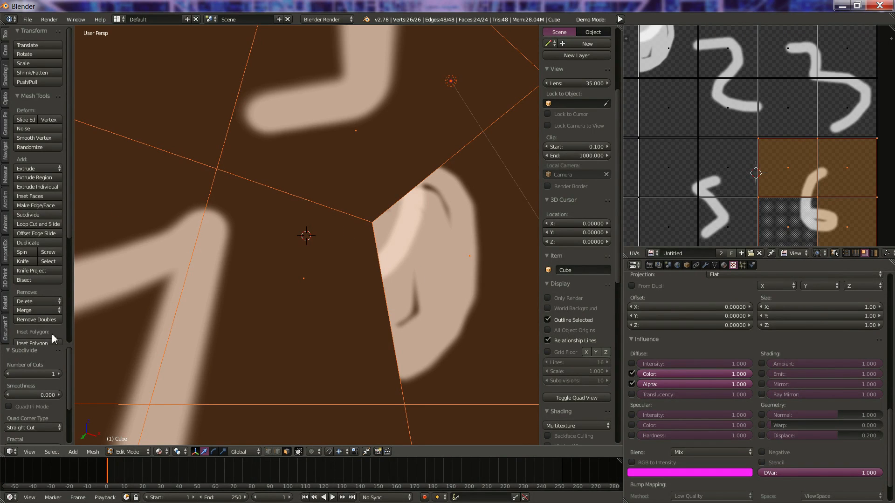
{"action": "left_click", "coordinate": [59, 374]}
{"action": "left_click", "coordinate": [59, 374]}
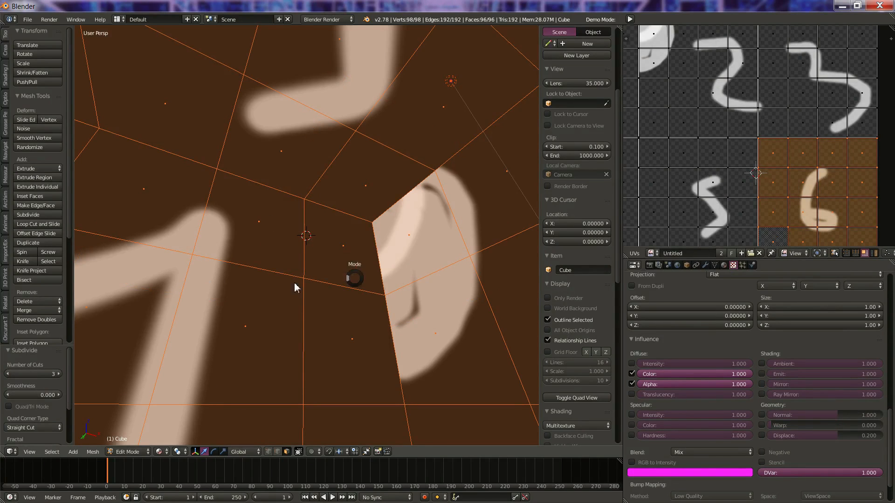
Step: In Texture Paint mode, paint overlapping white strokes over the corner where the subdivided cube's faces meet
{"action": "key", "text": "Tab"}
{"action": "left_click", "coordinate": [282, 338]}
{"action": "mouse_move", "coordinate": [400, 262]}
{"action": "left_mouse_down"}
{"action": "mouse_move", "coordinate": [351, 182]}
{"action": "mouse_move", "coordinate": [326, 233]}
{"action": "mouse_move", "coordinate": [392, 280]}
{"action": "mouse_move", "coordinate": [388, 294]}
{"action": "left_mouse_up"}
{"action": "middle_click_drag", "start_coordinate": [388, 295], "coordinate": [403, 302]}
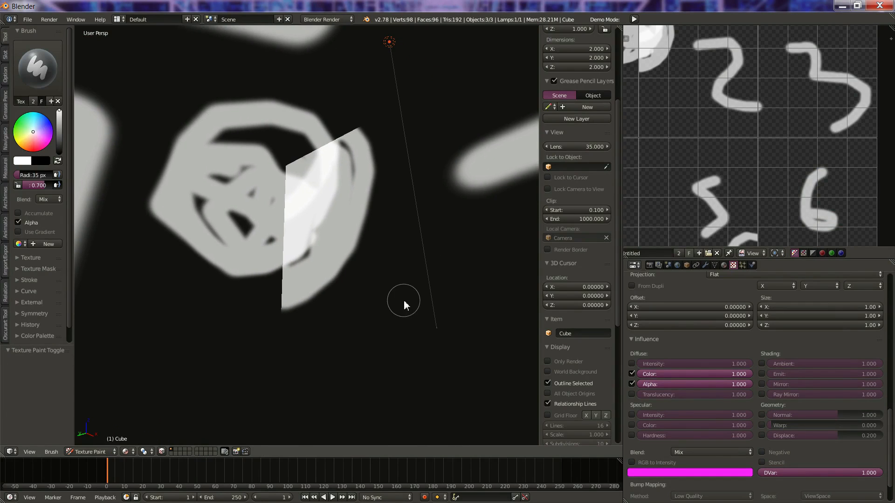
{"action": "mouse_move", "coordinate": [193, 223]}
{"action": "left_mouse_down"}
{"action": "mouse_move", "coordinate": [309, 223]}
{"action": "mouse_move", "coordinate": [210, 249]}
{"action": "mouse_move", "coordinate": [260, 160]}
{"action": "mouse_move", "coordinate": [252, 239]}
{"action": "left_mouse_up"}
{"action": "mouse_move", "coordinate": [250, 234]}
{"action": "middle_mouse_down"}
{"action": "mouse_move", "coordinate": [130, 255]}
{"action": "mouse_move", "coordinate": [160, 336]}
{"action": "mouse_move", "coordinate": [329, 282]}
{"action": "mouse_move", "coordinate": [333, 270]}
{"action": "mouse_move", "coordinate": [251, 266]}
{"action": "mouse_move", "coordinate": [357, 272]}
{"action": "middle_mouse_up"}
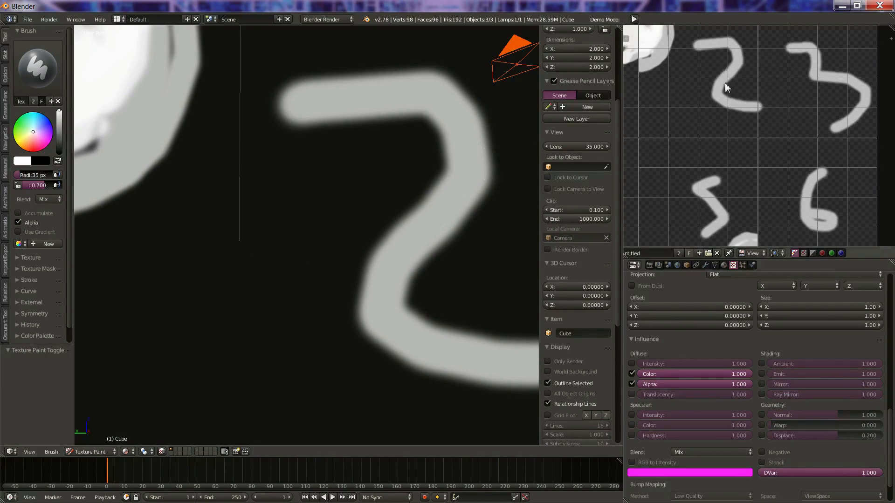
Step: Set the brush blending mode to Erase Alpha and erase a stroke along the edge of the white paint beside the 2
{"action": "scroll", "coordinate": [729, 94], "scroll_direction": "down", "scroll_amount": 3}
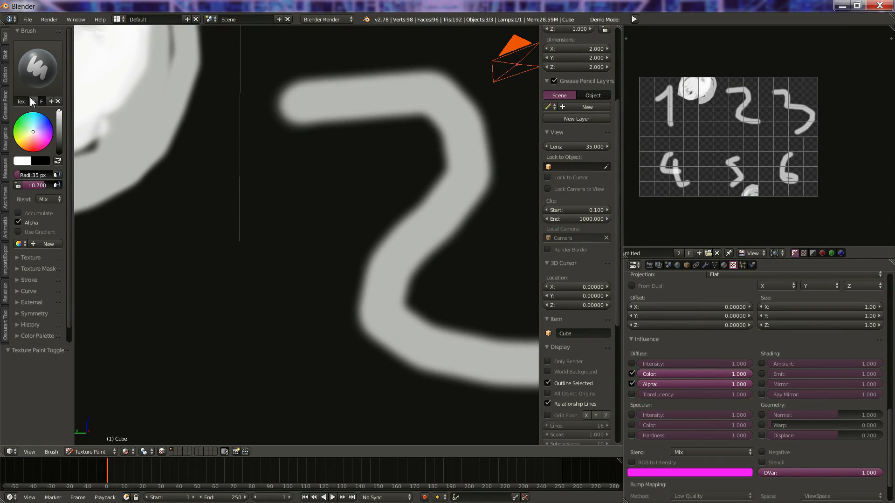
{"action": "left_click", "coordinate": [23, 161]}
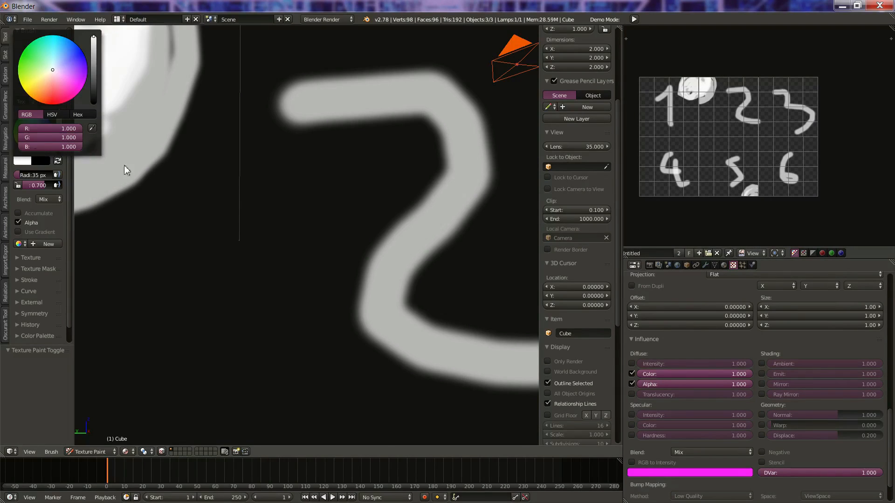
{"action": "left_click", "coordinate": [29, 161]}
{"action": "left_click", "coordinate": [43, 200]}
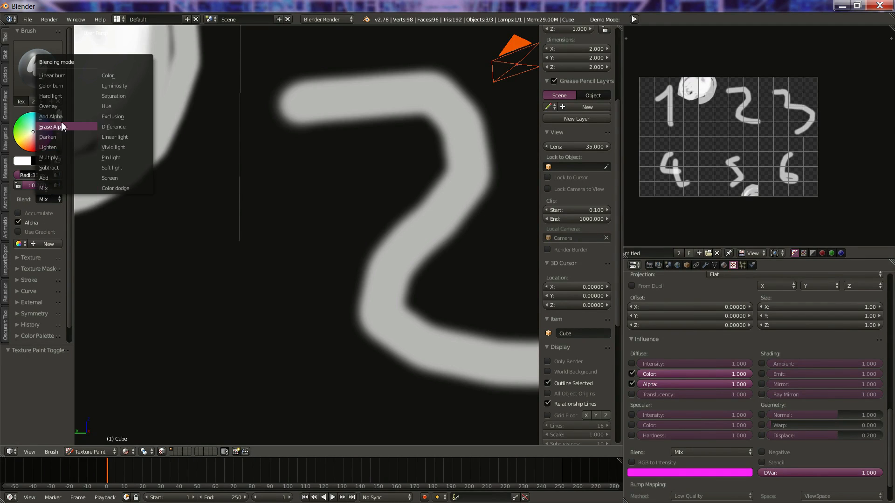
{"action": "left_click", "coordinate": [80, 125]}
{"action": "mouse_move", "coordinate": [214, 105]}
{"action": "left_mouse_down"}
{"action": "mouse_move", "coordinate": [136, 180]}
{"action": "mouse_move", "coordinate": [197, 94]}
{"action": "mouse_move", "coordinate": [173, 120]}
{"action": "mouse_move", "coordinate": [153, 209]}
{"action": "left_mouse_up"}
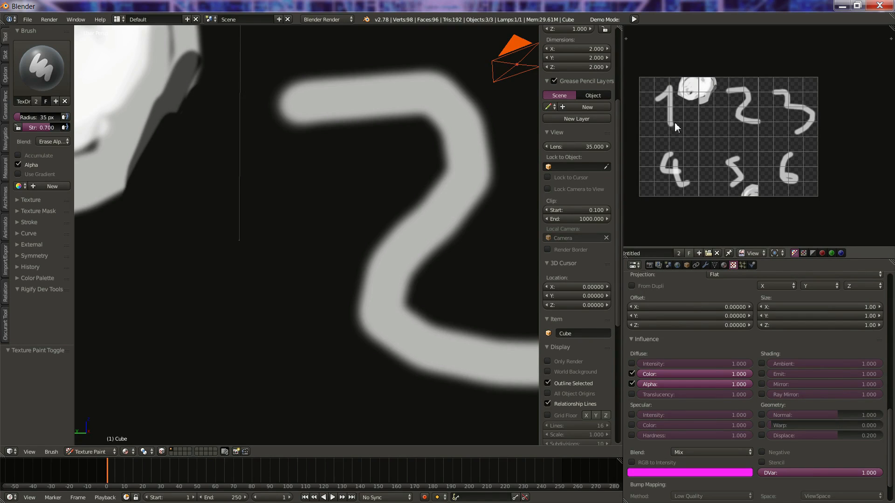
Step: Erase the whole digit image in the image editor's Paint mode with a 298 px brush at strength 1.000
{"action": "left_click_drag", "start_coordinate": [42, 123], "coordinate": [67, 122]}
{"action": "left_click", "coordinate": [756, 252]}
{"action": "left_click", "coordinate": [757, 234]}
{"action": "mouse_move", "coordinate": [670, 122]}
{"action": "left_mouse_down"}
{"action": "mouse_move", "coordinate": [669, 197]}
{"action": "mouse_move", "coordinate": [683, 136]}
{"action": "left_mouse_up"}
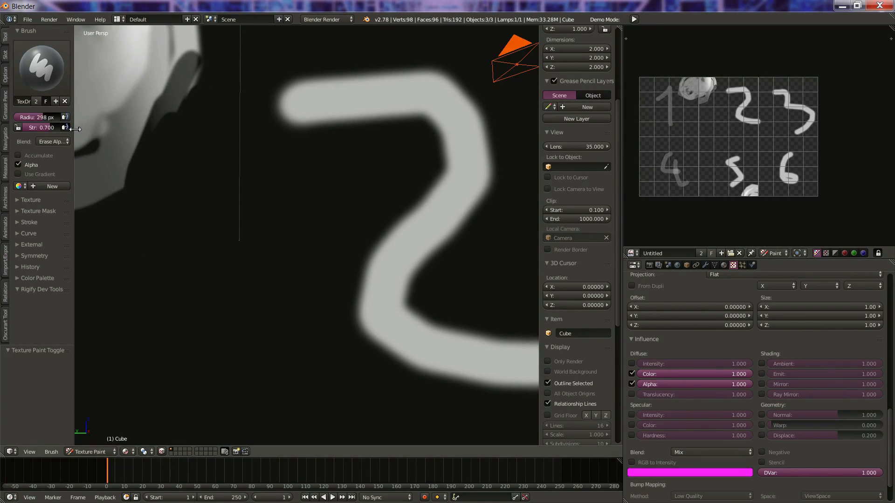
{"action": "left_click_drag", "start_coordinate": [41, 124], "coordinate": [70, 125]}
{"action": "mouse_move", "coordinate": [687, 133]}
{"action": "left_mouse_down"}
{"action": "mouse_move", "coordinate": [669, 88]}
{"action": "mouse_move", "coordinate": [685, 142]}
{"action": "mouse_move", "coordinate": [715, 164]}
{"action": "mouse_move", "coordinate": [735, 214]}
{"action": "mouse_move", "coordinate": [778, 155]}
{"action": "mouse_move", "coordinate": [822, 135]}
{"action": "mouse_move", "coordinate": [818, 123]}
{"action": "mouse_move", "coordinate": [767, 149]}
{"action": "mouse_move", "coordinate": [696, 115]}
{"action": "mouse_move", "coordinate": [649, 76]}
{"action": "left_mouse_up"}
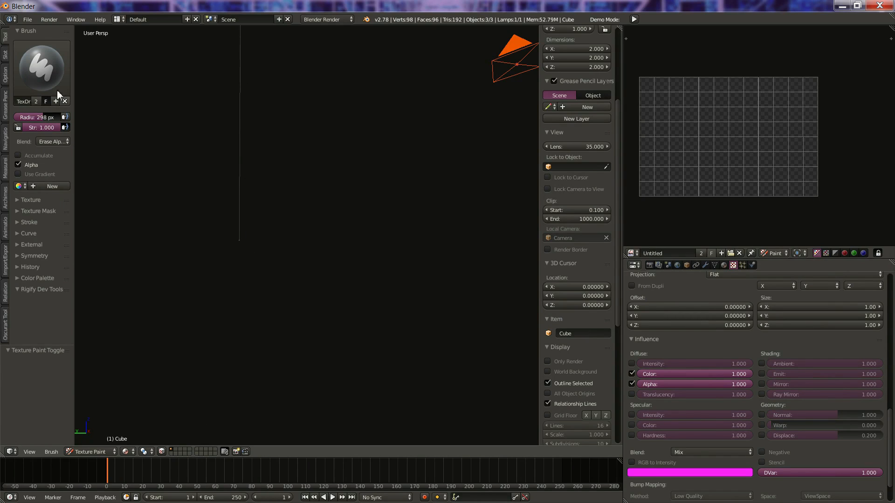
Step: Set the brush blending to Mix after trying Add, test painting without Alpha, and re-enable Alpha
{"action": "left_click", "coordinate": [47, 141]}
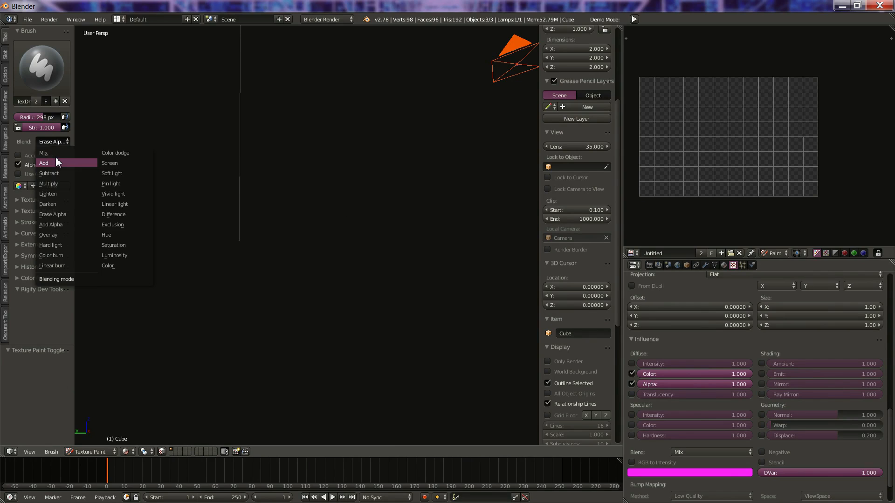
{"action": "left_click", "coordinate": [57, 162]}
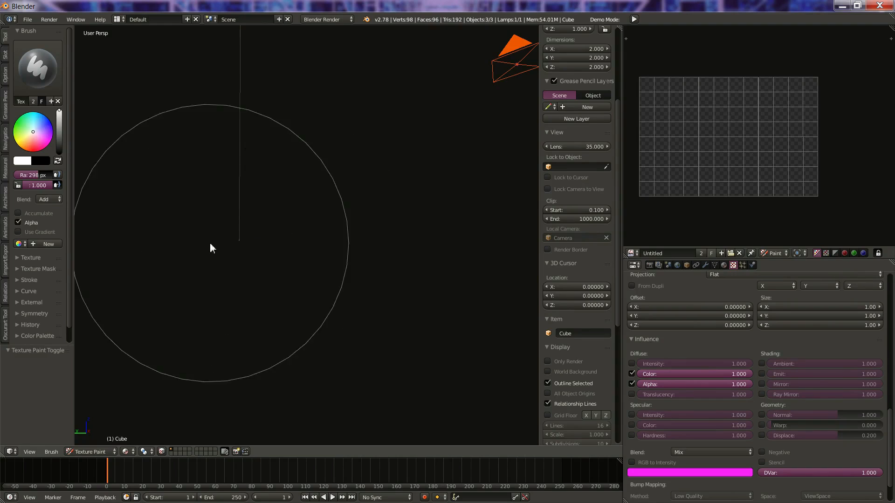
{"action": "left_click", "coordinate": [32, 224]}
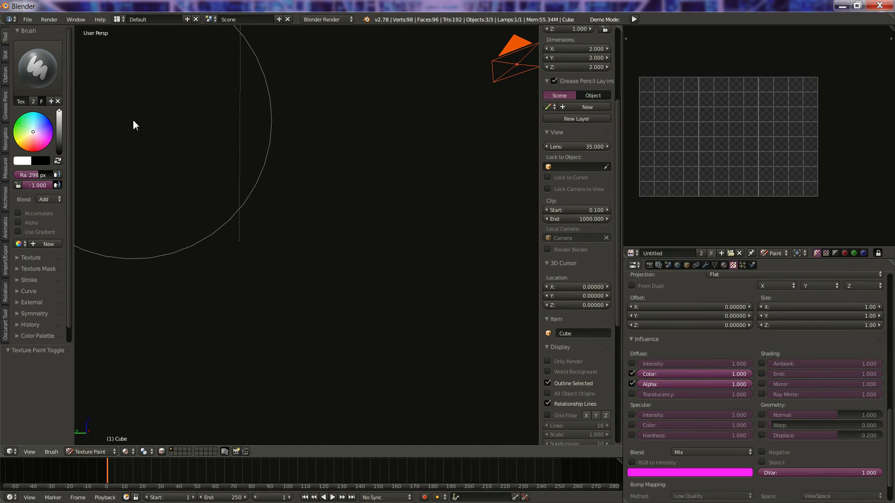
{"action": "left_click", "coordinate": [51, 199]}
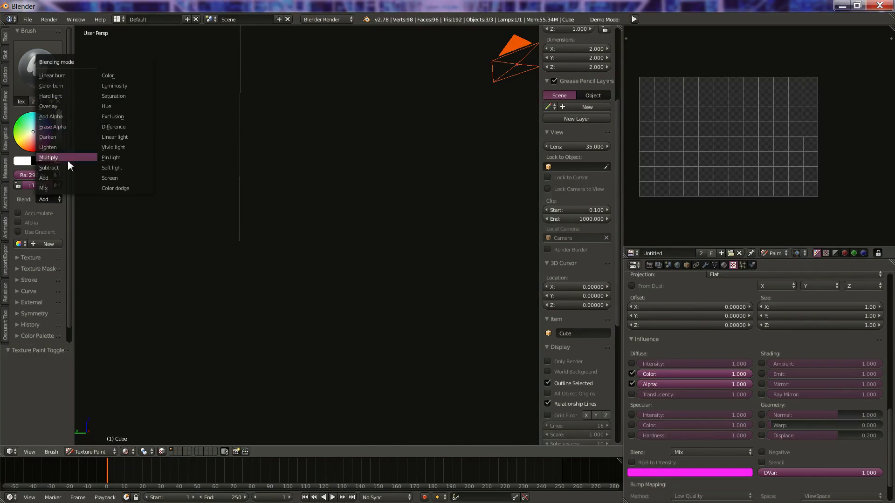
{"action": "left_click", "coordinate": [61, 186]}
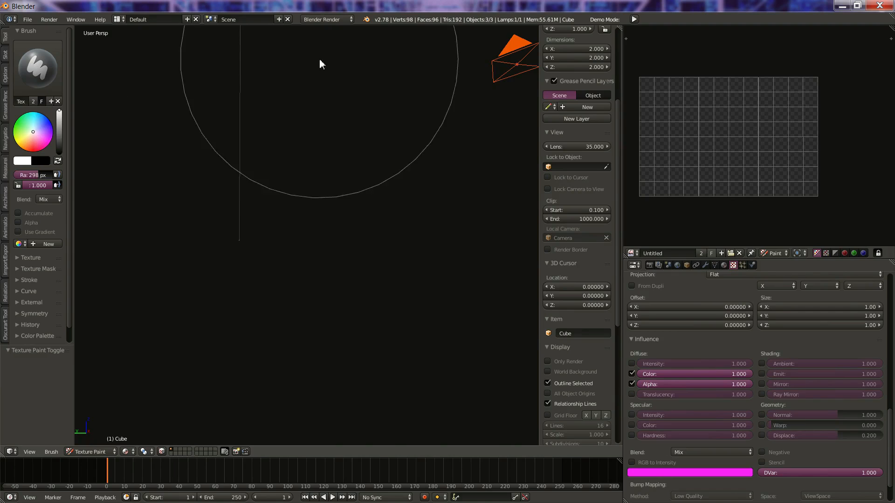
{"action": "mouse_move", "coordinate": [326, 268]}
{"action": "left_mouse_down"}
{"action": "mouse_move", "coordinate": [258, 172]}
{"action": "mouse_move", "coordinate": [225, 263]}
{"action": "left_mouse_up"}
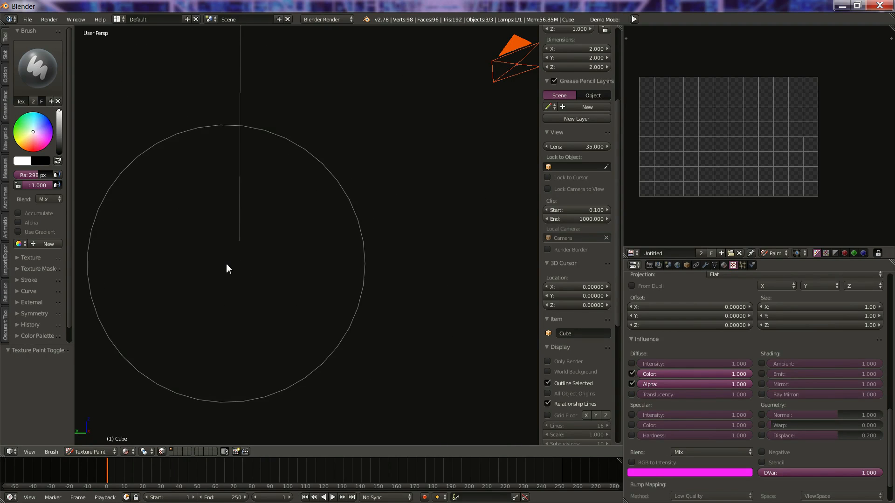
{"action": "left_click", "coordinate": [18, 222]}
Step: Reduce the brush radius to 4 px, trying white strokes on the cube and undoing each one
{"action": "left_click_drag", "start_coordinate": [224, 103], "coordinate": [412, 294]}
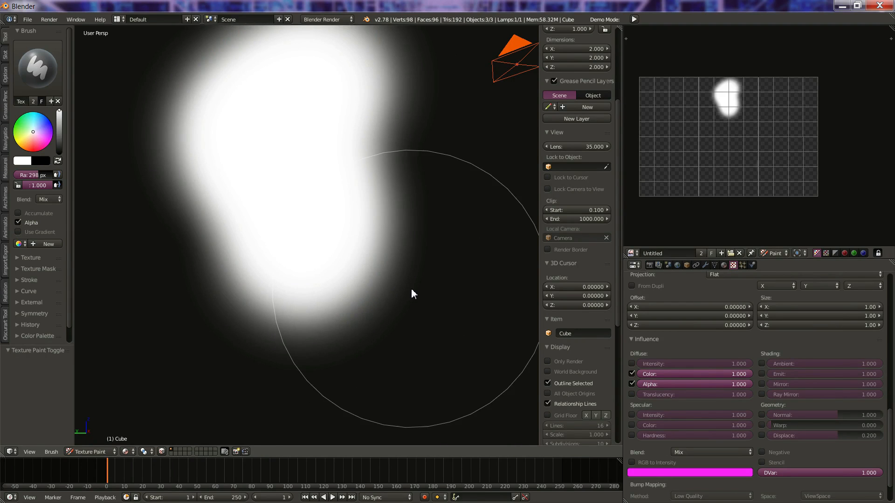
{"action": "key", "text": "ctrl+z"}
{"action": "left_click_drag", "start_coordinate": [41, 175], "coordinate": [17, 176]}
{"action": "left_click_drag", "start_coordinate": [199, 160], "coordinate": [460, 189]}
{"action": "key", "text": "ctrl+z"}
{"action": "left_click_drag", "start_coordinate": [38, 175], "coordinate": [42, 178]}
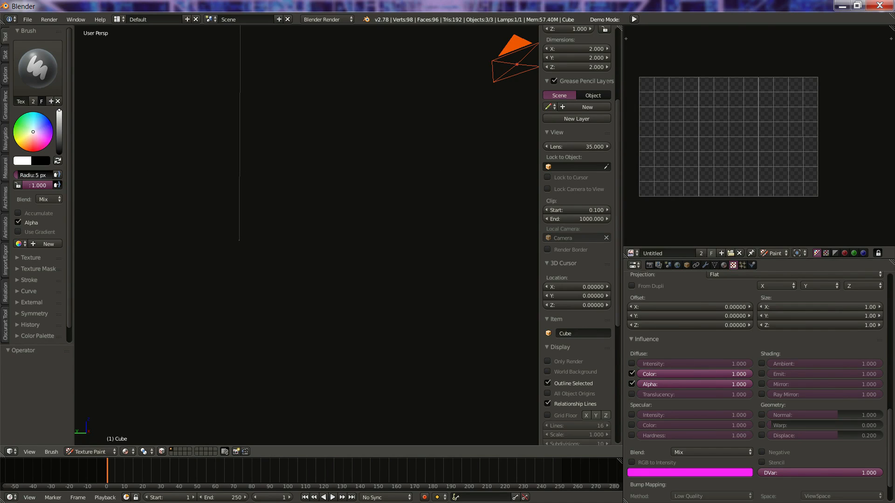
{"action": "mouse_move", "coordinate": [169, 166]}
{"action": "left_mouse_down"}
{"action": "mouse_move", "coordinate": [382, 169]}
{"action": "mouse_move", "coordinate": [533, 193]}
{"action": "left_mouse_up"}
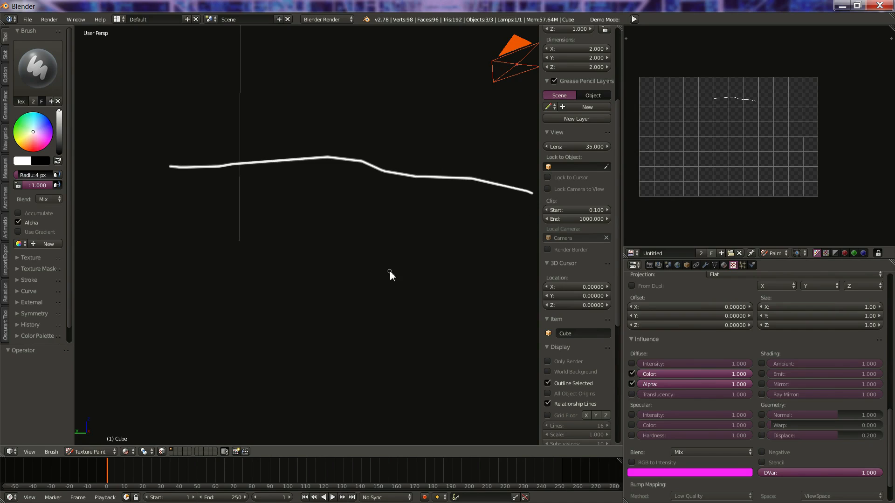
{"action": "key", "text": "ctrl+z"}
Step: Trace the lamp, its relationship line and the camera outline in white on the transparent cube's faces
{"action": "mouse_move", "coordinate": [288, 276]}
{"action": "middle_mouse_down"}
{"action": "mouse_move", "coordinate": [379, 264]}
{"action": "mouse_move", "coordinate": [352, 238]}
{"action": "mouse_move", "coordinate": [270, 240]}
{"action": "mouse_move", "coordinate": [271, 219]}
{"action": "mouse_move", "coordinate": [323, 182]}
{"action": "middle_mouse_up"}
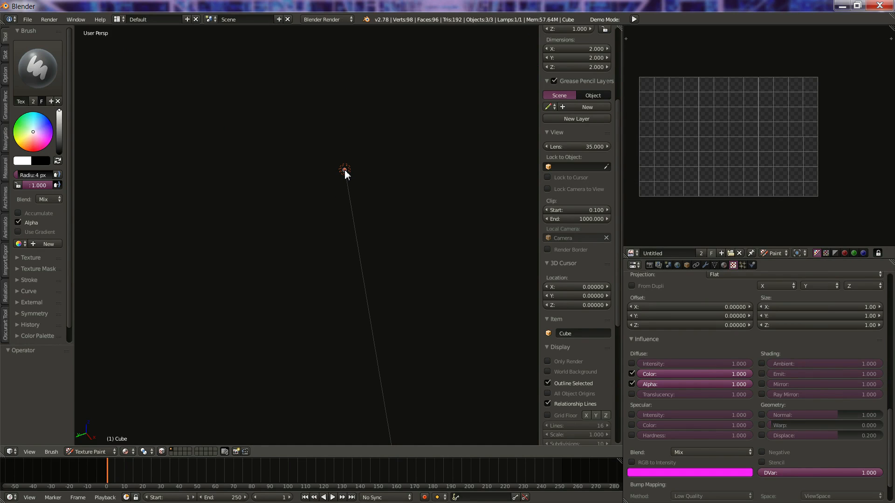
{"action": "left_click_drag", "start_coordinate": [345, 179], "coordinate": [381, 338]}
{"action": "mouse_move", "coordinate": [394, 439]}
{"action": "middle_mouse_down"}
{"action": "mouse_move", "coordinate": [362, 207]}
{"action": "mouse_move", "coordinate": [382, 205]}
{"action": "middle_mouse_up"}
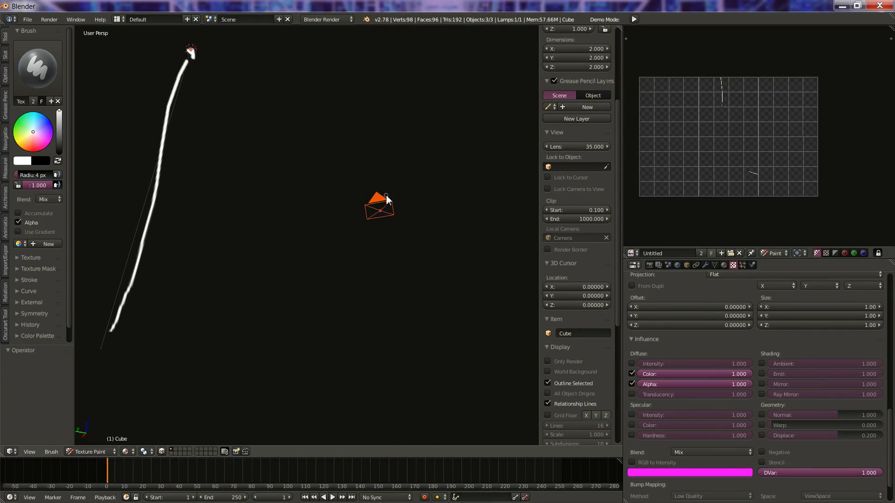
{"action": "mouse_move", "coordinate": [395, 205]}
{"action": "left_mouse_down"}
{"action": "mouse_move", "coordinate": [397, 216]}
{"action": "mouse_move", "coordinate": [374, 220]}
{"action": "mouse_move", "coordinate": [366, 207]}
{"action": "mouse_move", "coordinate": [386, 214]}
{"action": "mouse_move", "coordinate": [394, 199]}
{"action": "mouse_move", "coordinate": [372, 219]}
{"action": "mouse_move", "coordinate": [369, 204]}
{"action": "mouse_move", "coordinate": [391, 201]}
{"action": "mouse_move", "coordinate": [370, 200]}
{"action": "left_mouse_up"}
{"action": "mouse_move", "coordinate": [373, 203]}
{"action": "middle_mouse_down"}
{"action": "mouse_move", "coordinate": [401, 250]}
{"action": "mouse_move", "coordinate": [358, 245]}
{"action": "mouse_move", "coordinate": [327, 229]}
{"action": "mouse_move", "coordinate": [326, 259]}
{"action": "mouse_move", "coordinate": [278, 259]}
{"action": "mouse_move", "coordinate": [390, 250]}
{"action": "mouse_move", "coordinate": [331, 245]}
{"action": "mouse_move", "coordinate": [312, 136]}
{"action": "middle_mouse_up"}
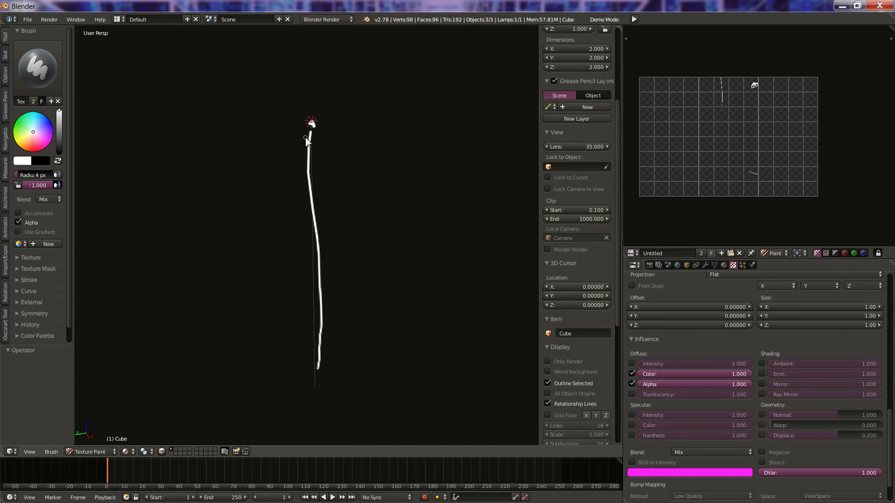
Step: Examine from several angles how the traced strokes lie on the invisible cube's faces compared with the real lamp and camera
{"action": "mouse_move", "coordinate": [348, 169]}
{"action": "middle_mouse_down"}
{"action": "mouse_move", "coordinate": [401, 241]}
{"action": "mouse_move", "coordinate": [429, 249]}
{"action": "middle_mouse_up"}
{"action": "mouse_move", "coordinate": [432, 259]}
{"action": "middle_mouse_down"}
{"action": "mouse_move", "coordinate": [451, 264]}
{"action": "mouse_move", "coordinate": [412, 261]}
{"action": "mouse_move", "coordinate": [425, 252]}
{"action": "mouse_move", "coordinate": [400, 260]}
{"action": "middle_mouse_up"}
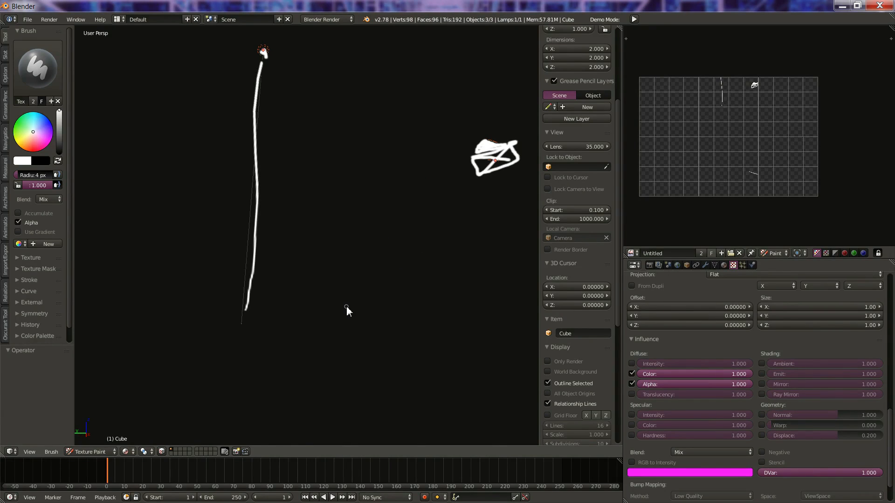
{"action": "mouse_move", "coordinate": [334, 280]}
{"action": "middle_mouse_down"}
{"action": "mouse_move", "coordinate": [320, 318]}
{"action": "mouse_move", "coordinate": [328, 253]}
{"action": "mouse_move", "coordinate": [401, 286]}
{"action": "mouse_move", "coordinate": [424, 343]}
{"action": "mouse_move", "coordinate": [243, 248]}
{"action": "mouse_move", "coordinate": [289, 247]}
{"action": "mouse_move", "coordinate": [239, 260]}
{"action": "middle_mouse_up"}
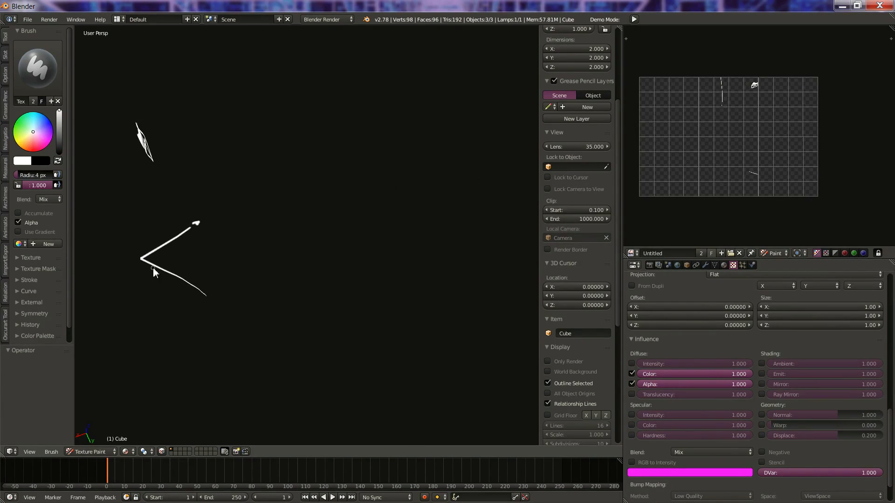
{"action": "mouse_move", "coordinate": [208, 225]}
{"action": "middle_mouse_down"}
{"action": "mouse_move", "coordinate": [267, 247]}
{"action": "mouse_move", "coordinate": [300, 236]}
{"action": "mouse_move", "coordinate": [280, 230]}
{"action": "mouse_move", "coordinate": [351, 208]}
{"action": "mouse_move", "coordinate": [391, 211]}
{"action": "mouse_move", "coordinate": [392, 219]}
{"action": "mouse_move", "coordinate": [372, 226]}
{"action": "mouse_move", "coordinate": [345, 218]}
{"action": "mouse_move", "coordinate": [349, 246]}
{"action": "mouse_move", "coordinate": [286, 243]}
{"action": "middle_mouse_up"}
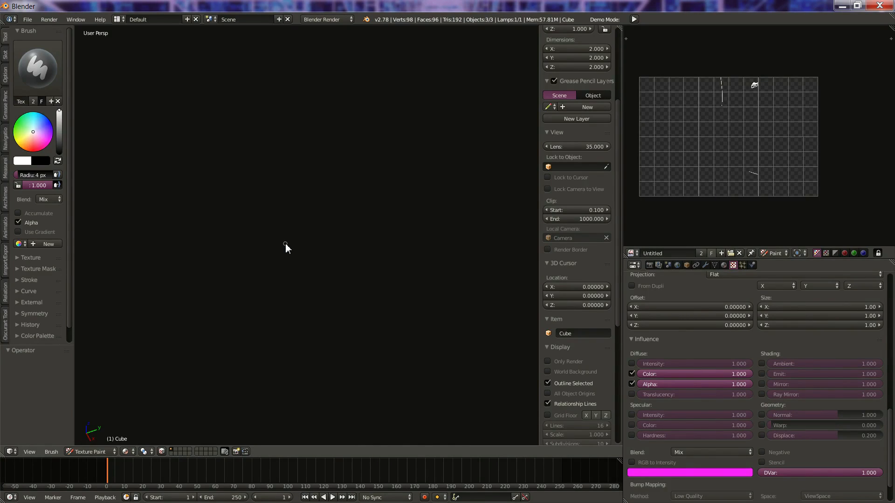
{"action": "mouse_move", "coordinate": [286, 241]}
{"action": "middle_mouse_down"}
{"action": "mouse_move", "coordinate": [325, 276]}
{"action": "mouse_move", "coordinate": [465, 184]}
{"action": "mouse_move", "coordinate": [464, 205]}
{"action": "middle_mouse_up"}
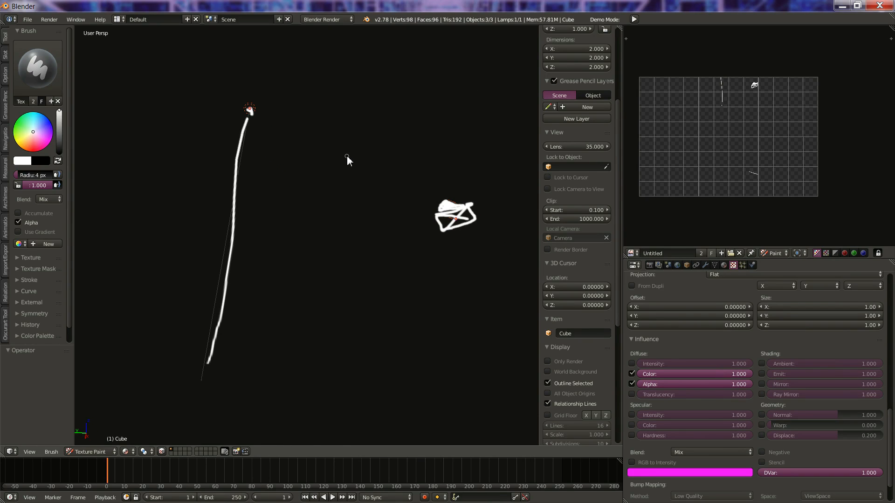
{"action": "mouse_move", "coordinate": [328, 201]}
{"action": "middle_mouse_down"}
{"action": "mouse_move", "coordinate": [328, 241]}
{"action": "mouse_move", "coordinate": [303, 244]}
{"action": "mouse_move", "coordinate": [303, 234]}
{"action": "middle_mouse_up"}
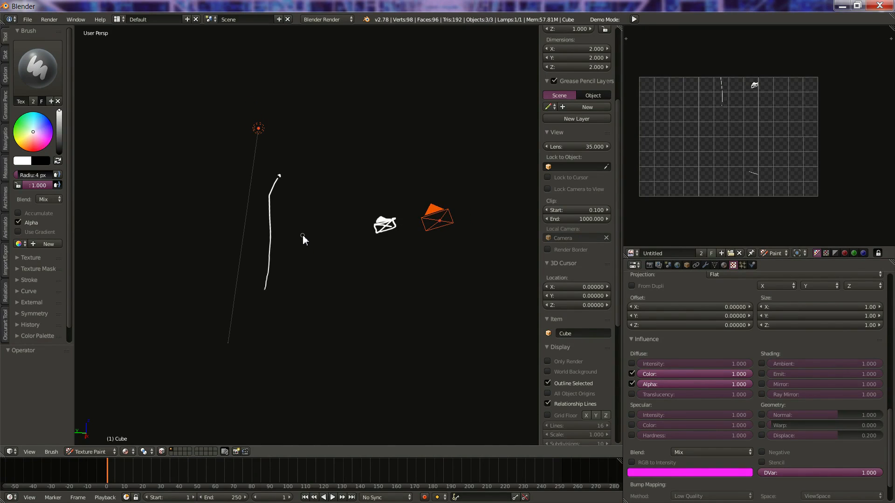
{"action": "mouse_move", "coordinate": [236, 169]}
{"action": "middle_mouse_down"}
{"action": "mouse_move", "coordinate": [270, 240]}
{"action": "mouse_move", "coordinate": [348, 236]}
{"action": "mouse_move", "coordinate": [314, 244]}
{"action": "mouse_move", "coordinate": [324, 225]}
{"action": "mouse_move", "coordinate": [369, 268]}
{"action": "mouse_move", "coordinate": [372, 256]}
{"action": "middle_mouse_up"}
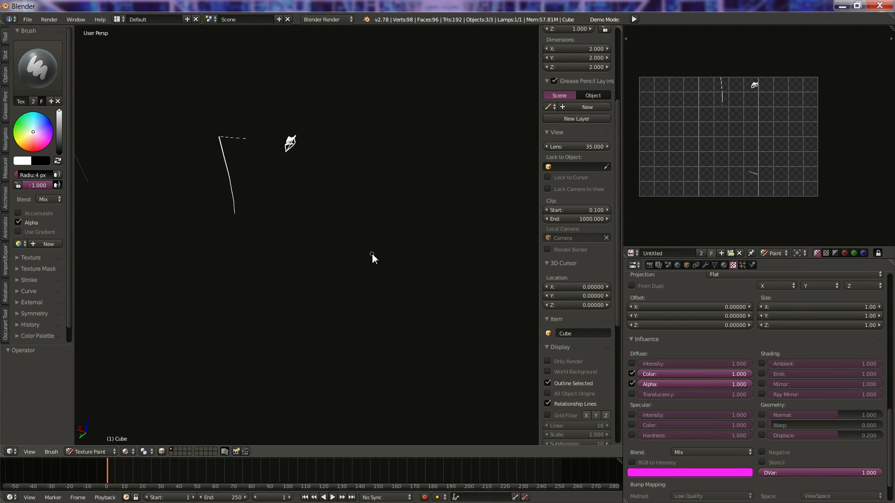
Step: Switch the painted cube to Object Mode and add a plane at the scene centre, scaled by 12.713
{"action": "key", "text": "ctrl+Tab"}
{"action": "left_click", "coordinate": [317, 217]}
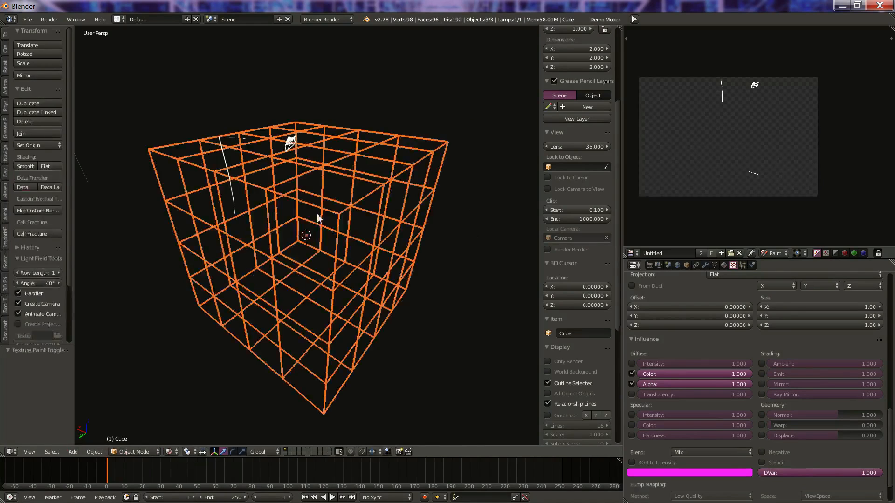
{"action": "middle_click_drag", "start_coordinate": [271, 249], "coordinate": [321, 249]}
{"action": "key", "text": "shift+a"}
{"action": "mouse_move", "coordinate": [320, 248]}
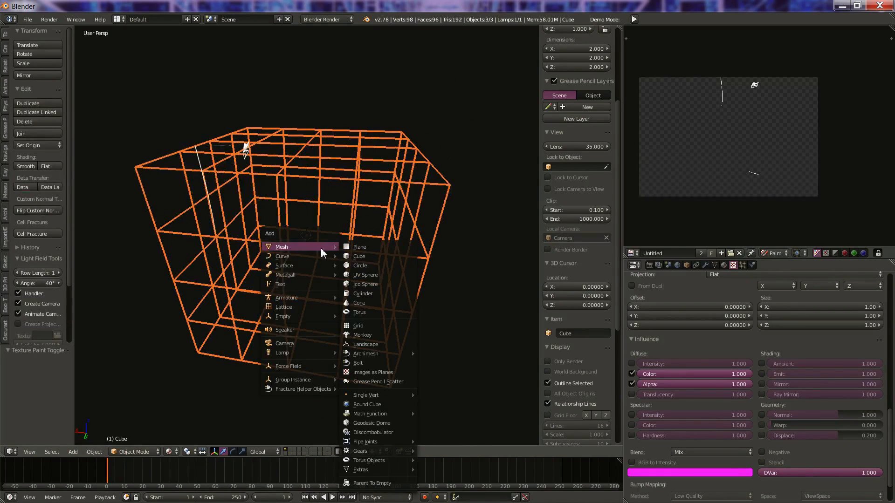
{"action": "left_click", "coordinate": [366, 246]}
{"action": "key", "text": "s"}
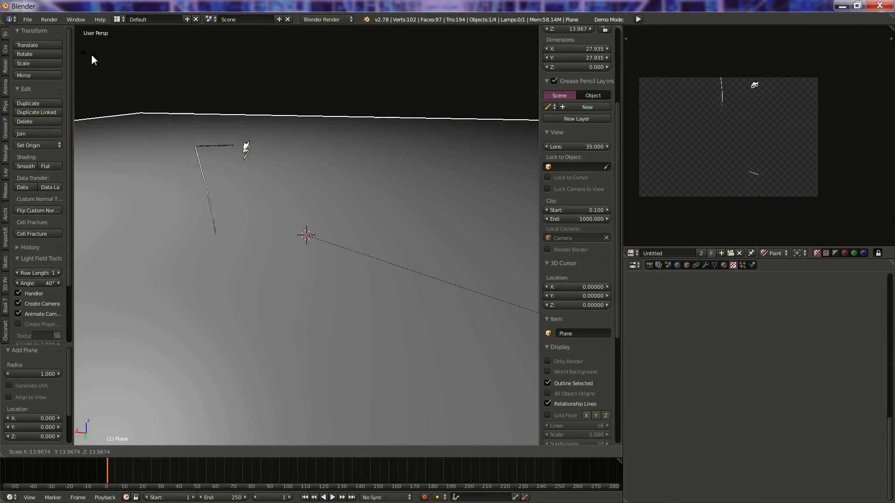
{"action": "left_click", "coordinate": [469, 46]}
Step: Move the plane 0.6 units down along Z in the front orthographic view
{"action": "key", "text": "KP_1"}
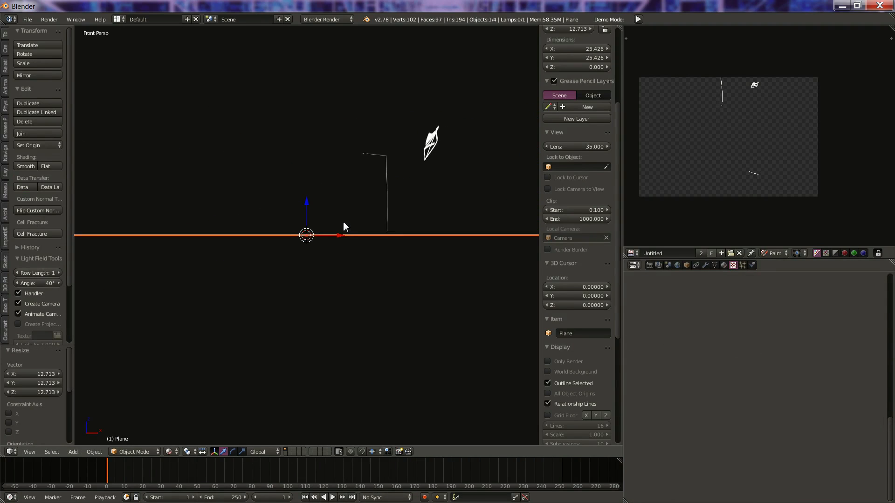
{"action": "key", "text": "KP_5"}
{"action": "key", "text": "g"}
{"action": "left_click", "coordinate": [346, 273]}
Step: Add a cube scaled to 0.2 and place it on the plane just outside the painted cube
{"action": "key", "text": "shift+a"}
{"action": "mouse_move", "coordinate": [281, 217]}
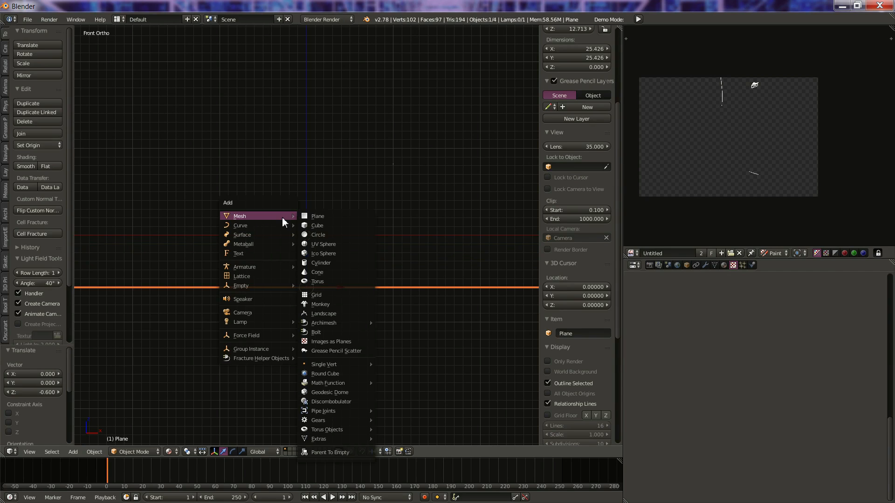
{"action": "left_click", "coordinate": [318, 225]}
{"action": "key", "text": "s"}
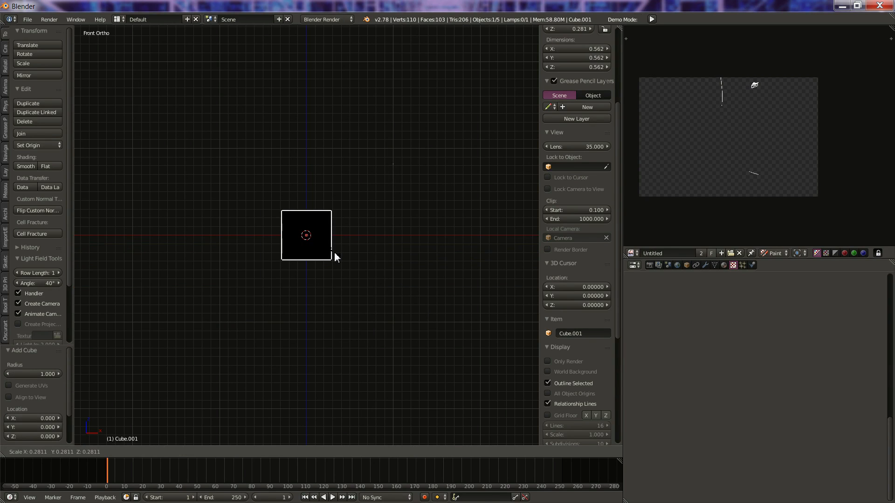
{"action": "left_click", "coordinate": [323, 241]}
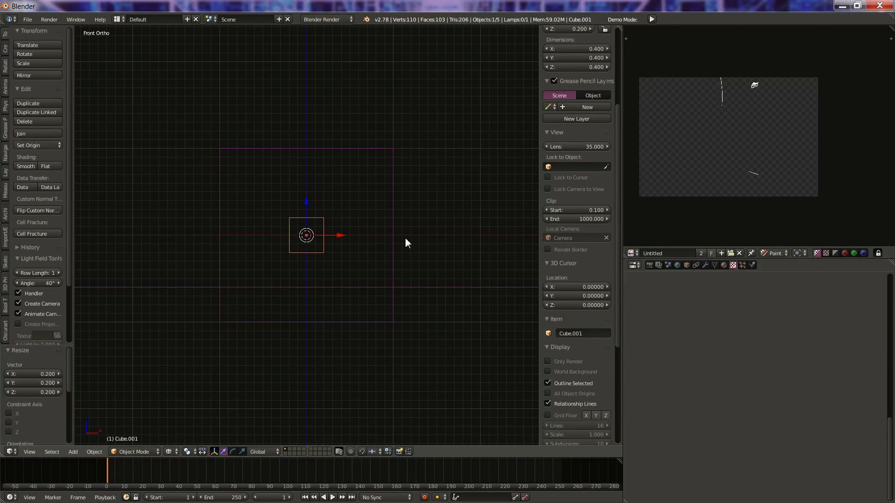
{"action": "key", "text": "g"}
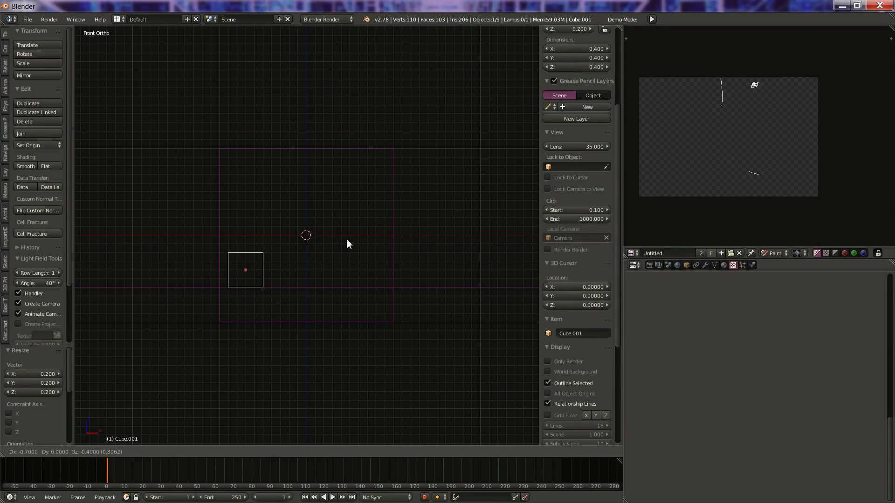
{"action": "left_click", "coordinate": [295, 240]}
Step: Duplicate the small cube 0.7 units along X into the painted cube and delete the original outside it
{"action": "key", "text": "shift+d"}
{"action": "left_click", "coordinate": [339, 268]}
{"action": "right_click", "coordinate": [194, 265]}
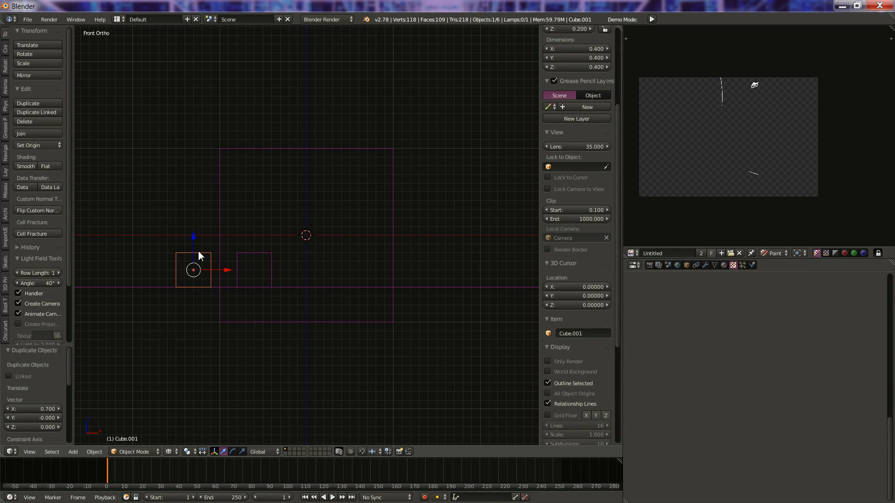
{"action": "key", "text": "Delete"}
{"action": "right_click", "coordinate": [246, 255]}
Step: Duplicate the small cube in place and stack the copy on top of it, moved 0.1 along X and 0.4 along Z
{"action": "middle_click_drag", "start_coordinate": [302, 219], "coordinate": [406, 202]}
{"action": "key", "text": "shift+d"}
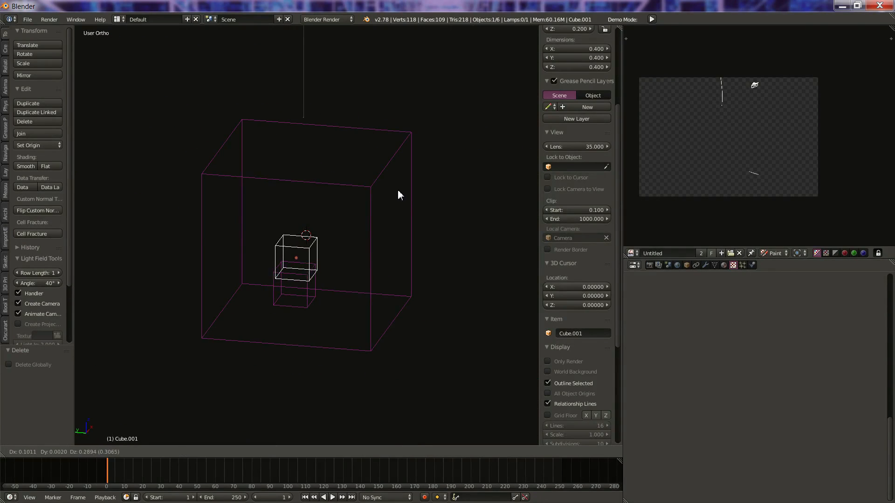
{"action": "right_click", "coordinate": [397, 184]}
{"action": "key", "text": "KP_3"}
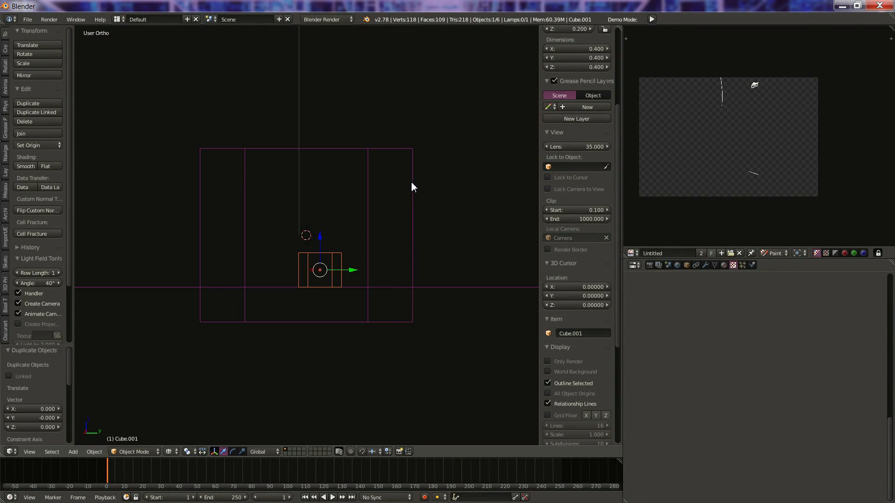
{"action": "key", "text": "KP_1"}
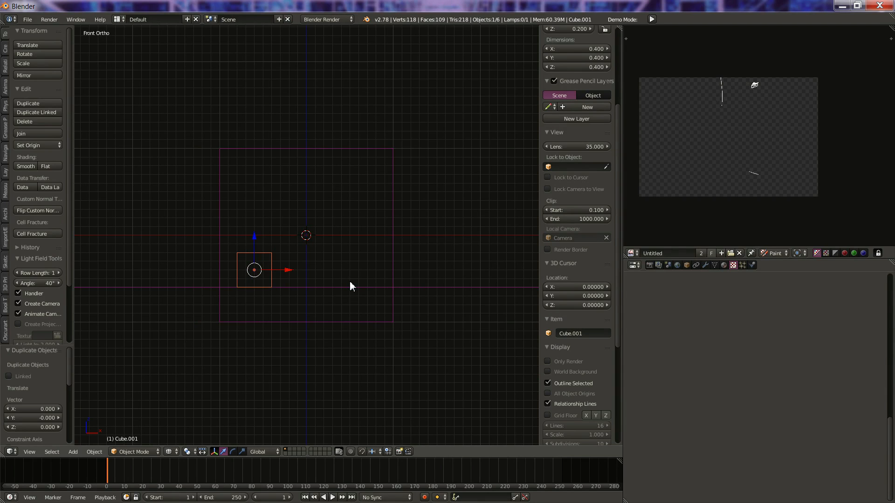
{"action": "key", "text": "g"}
{"action": "left_click", "coordinate": [374, 248]}
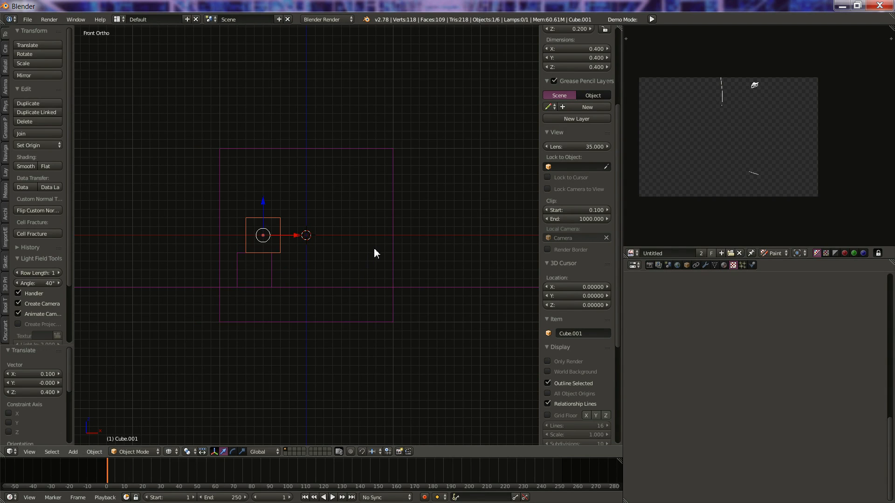
Step: Select the large painted cube, view the scene from inside it and set the viewport shading to Material
{"action": "key", "text": "KP_0"}
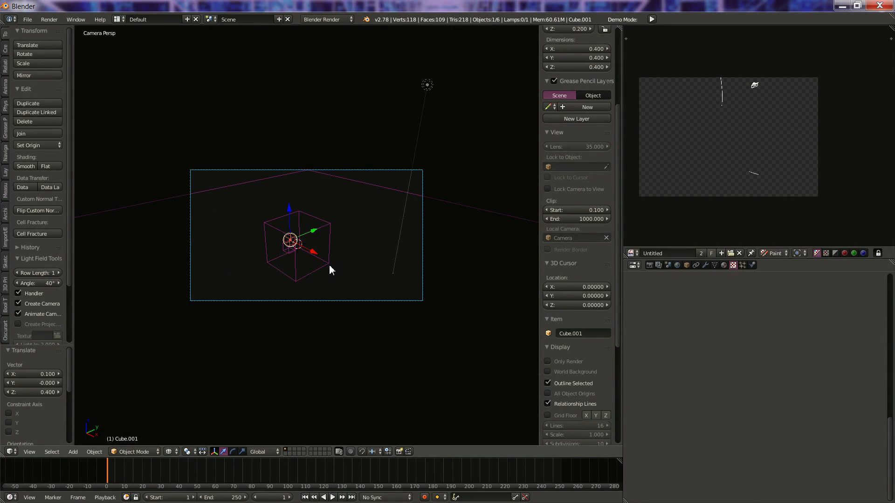
{"action": "right_click", "coordinate": [329, 267]}
{"action": "key", "text": "KP_Decimal"}
{"action": "scroll", "coordinate": [333, 272], "scroll_direction": "up", "scroll_amount": 8}
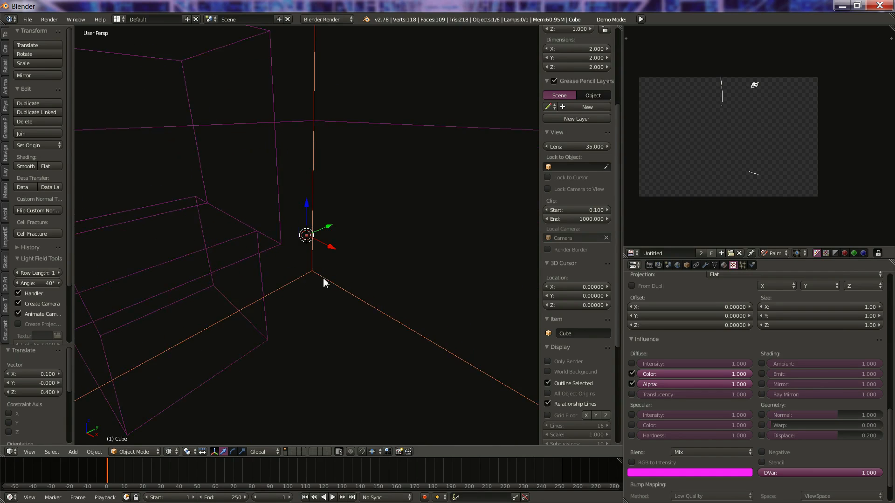
{"action": "middle_click_drag", "start_coordinate": [329, 300], "coordinate": [325, 278]}
{"action": "key", "text": "z"}
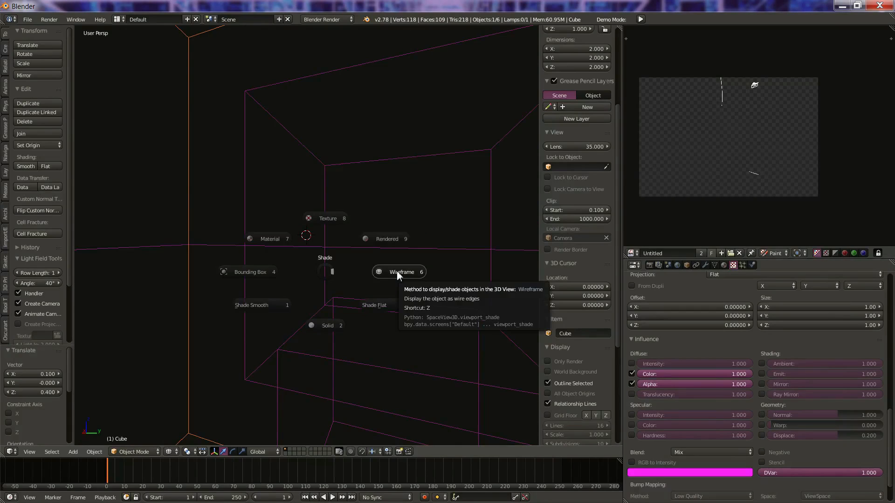
{"action": "left_click", "coordinate": [278, 237]}
{"action": "key", "text": "z"}
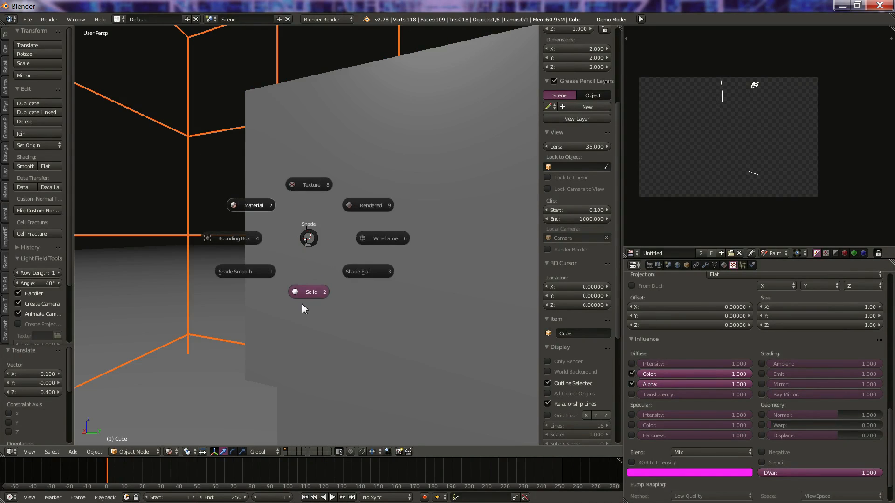
{"action": "left_click", "coordinate": [301, 304]}
{"action": "key", "text": "z"}
{"action": "left_click", "coordinate": [272, 277]}
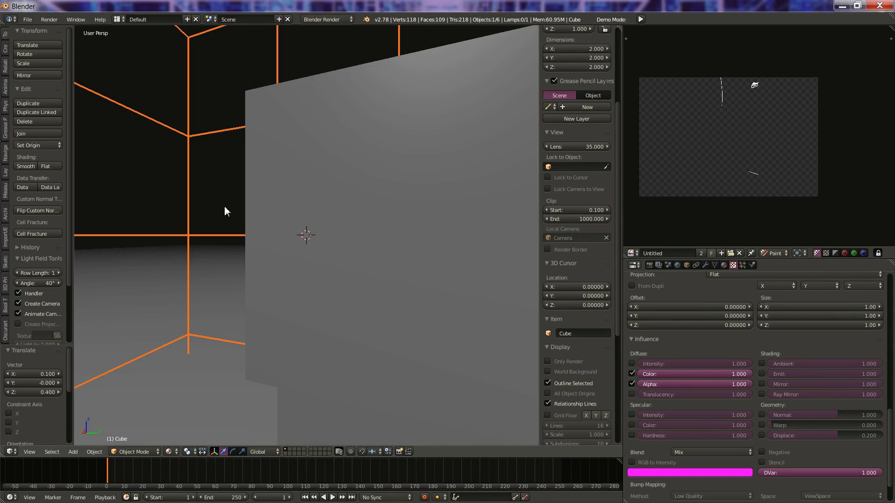
Step: Switch the painted cube to Texture Paint mode
{"action": "middle_click_drag", "start_coordinate": [333, 275], "coordinate": [299, 263]}
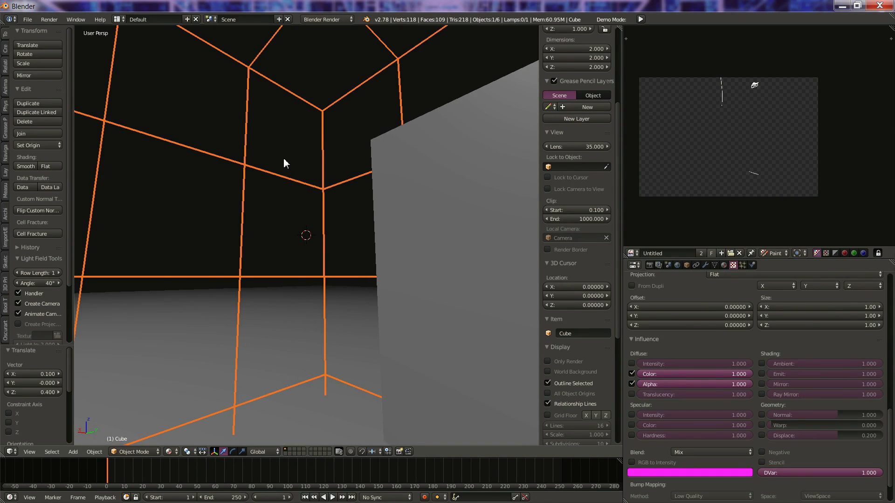
{"action": "key", "text": "Tab"}
{"action": "left_click", "coordinate": [227, 193]}
Step: Try to trace the upper small cube's outline freehand and undo the strokes
{"action": "mouse_move", "coordinate": [310, 299]}
{"action": "middle_mouse_down"}
{"action": "mouse_move", "coordinate": [362, 329]}
{"action": "mouse_move", "coordinate": [365, 318]}
{"action": "mouse_move", "coordinate": [378, 340]}
{"action": "mouse_move", "coordinate": [373, 300]}
{"action": "mouse_move", "coordinate": [395, 298]}
{"action": "mouse_move", "coordinate": [393, 290]}
{"action": "middle_mouse_up"}
{"action": "mouse_move", "coordinate": [377, 226]}
{"action": "middle_mouse_down"}
{"action": "mouse_move", "coordinate": [282, 244]}
{"action": "mouse_move", "coordinate": [306, 255]}
{"action": "mouse_move", "coordinate": [298, 247]}
{"action": "mouse_move", "coordinate": [320, 214]}
{"action": "mouse_move", "coordinate": [342, 254]}
{"action": "mouse_move", "coordinate": [337, 276]}
{"action": "mouse_move", "coordinate": [327, 237]}
{"action": "mouse_move", "coordinate": [495, 226]}
{"action": "mouse_move", "coordinate": [344, 225]}
{"action": "mouse_move", "coordinate": [383, 242]}
{"action": "mouse_move", "coordinate": [396, 232]}
{"action": "mouse_move", "coordinate": [366, 232]}
{"action": "mouse_move", "coordinate": [402, 276]}
{"action": "mouse_move", "coordinate": [530, 270]}
{"action": "mouse_move", "coordinate": [90, 261]}
{"action": "mouse_move", "coordinate": [246, 227]}
{"action": "middle_mouse_up"}
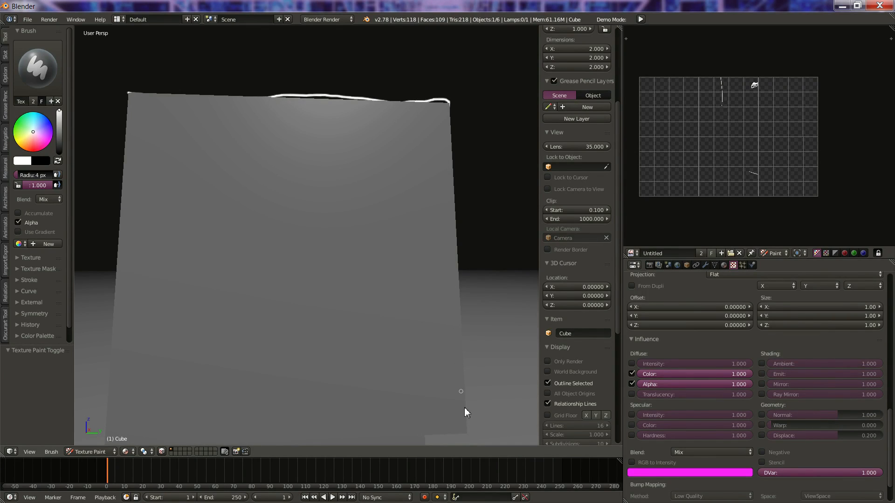
{"action": "left_click_drag", "start_coordinate": [292, 441], "coordinate": [242, 438]}
{"action": "middle_click_drag", "start_coordinate": [300, 274], "coordinate": [315, 298]}
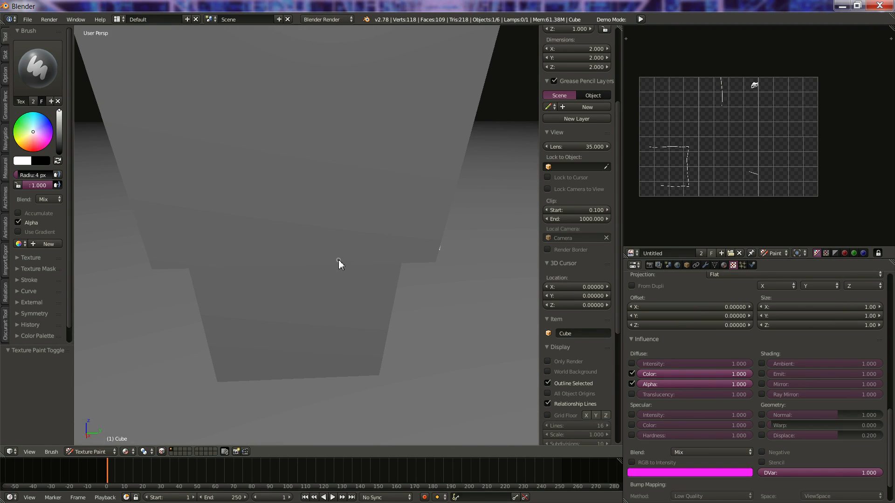
{"action": "middle_click_drag", "start_coordinate": [363, 233], "coordinate": [357, 200]}
{"action": "key", "text": "ctrl+z"}
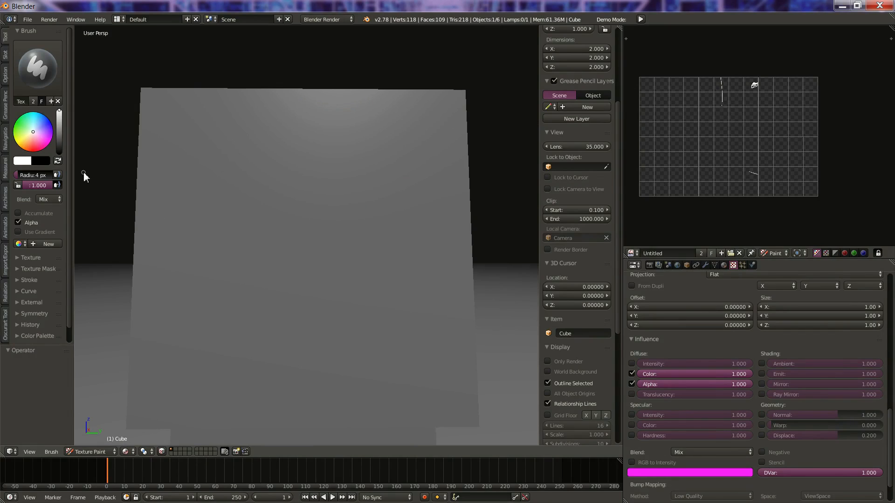
Step: Set the brush's stroke method to Line and trace the front face of the upper small cube with straight strokes
{"action": "left_click", "coordinate": [24, 259]}
{"action": "left_click", "coordinate": [25, 258]}
{"action": "left_click", "coordinate": [30, 280]}
{"action": "left_click", "coordinate": [32, 297]}
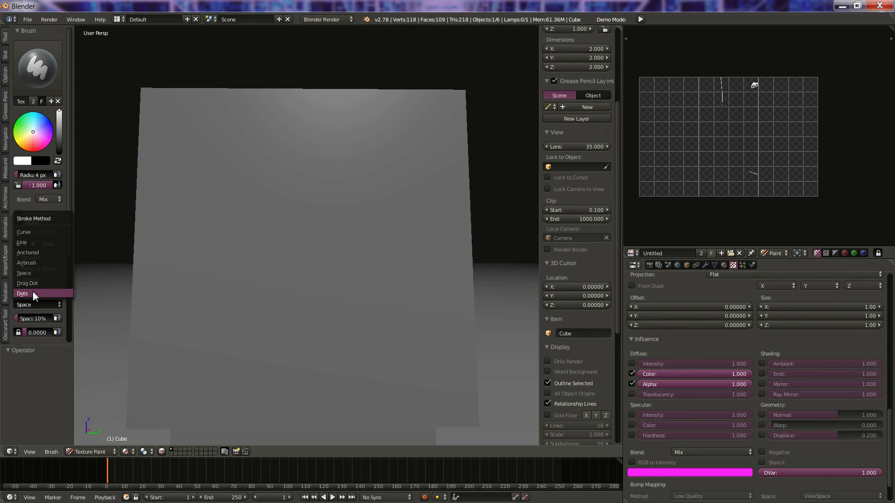
{"action": "left_click", "coordinate": [41, 240]}
{"action": "mouse_move", "coordinate": [139, 89]}
{"action": "left_mouse_down"}
{"action": "mouse_move", "coordinate": [463, 89]}
{"action": "mouse_move", "coordinate": [478, 425]}
{"action": "left_mouse_up"}
{"action": "left_click_drag", "start_coordinate": [479, 426], "coordinate": [301, 426]}
{"action": "left_click_drag", "start_coordinate": [127, 429], "coordinate": [128, 429]}
{"action": "left_click_drag", "start_coordinate": [128, 429], "coordinate": [142, 88]}
Step: Trace the side and bottom edges of the lower small cube's front face with straight strokes
{"action": "mouse_move", "coordinate": [366, 261]}
{"action": "middle_mouse_down"}
{"action": "mouse_move", "coordinate": [381, 277]}
{"action": "mouse_move", "coordinate": [214, 225]}
{"action": "middle_mouse_up"}
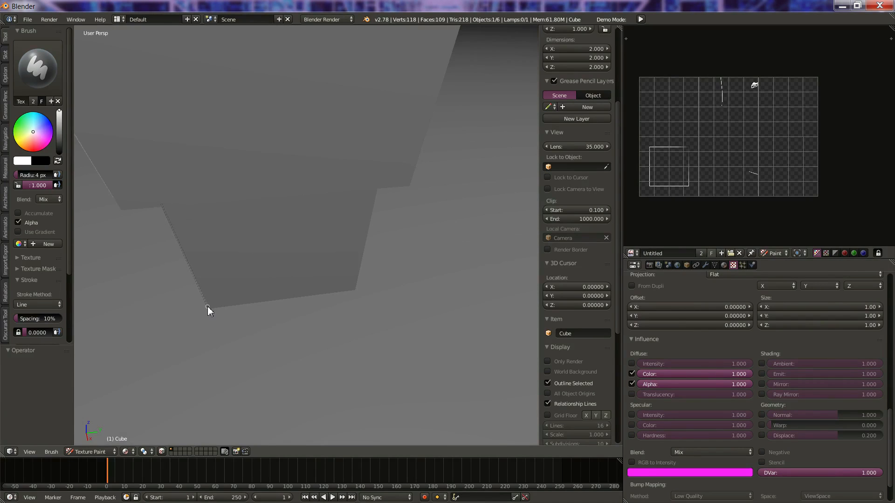
{"action": "left_click_drag", "start_coordinate": [208, 306], "coordinate": [208, 306]}
{"action": "left_click_drag", "start_coordinate": [209, 307], "coordinate": [262, 301]}
{"action": "left_click_drag", "start_coordinate": [355, 289], "coordinate": [355, 289]}
Step: Trace the plane's horizon all the way round with straight strokes until it meets the stacked cubes' other side
{"action": "middle_click_drag", "start_coordinate": [369, 270], "coordinate": [432, 230]}
{"action": "middle_click_drag", "start_coordinate": [294, 210], "coordinate": [351, 207]}
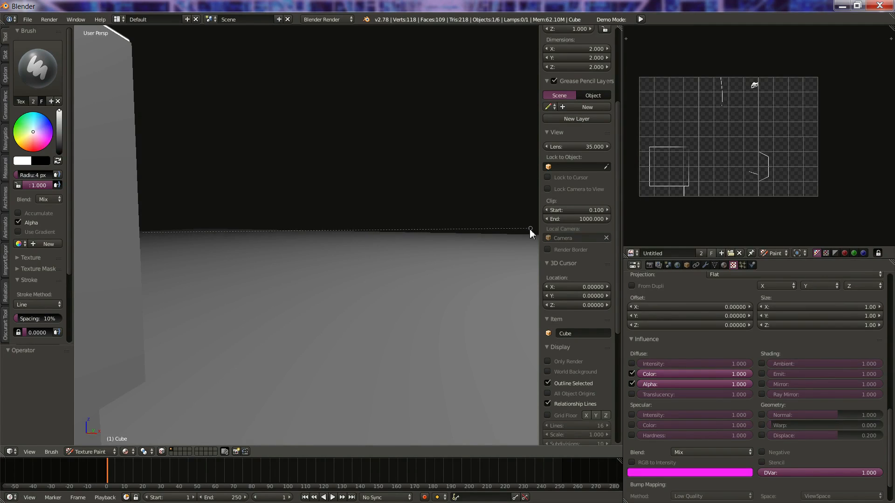
{"action": "left_click_drag", "start_coordinate": [290, 230], "coordinate": [534, 233]}
{"action": "middle_click_drag", "start_coordinate": [390, 234], "coordinate": [474, 237]}
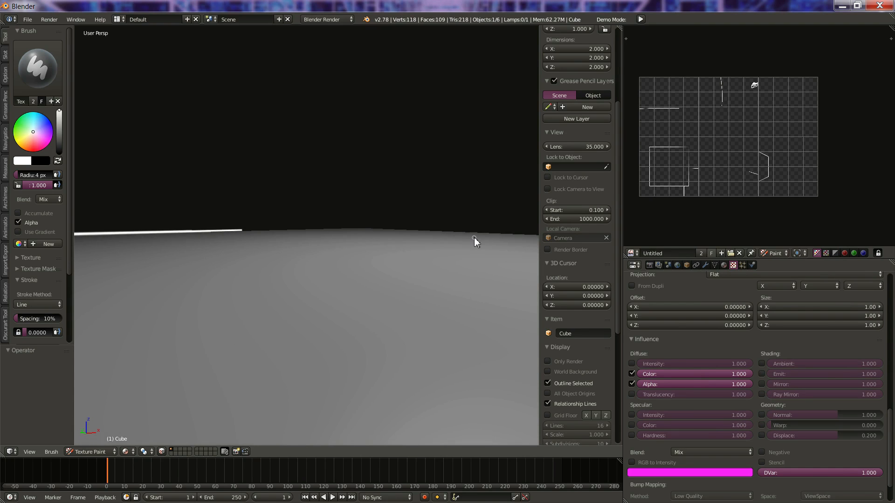
{"action": "left_click_drag", "start_coordinate": [393, 229], "coordinate": [393, 229]}
{"action": "mouse_move", "coordinate": [393, 229]}
{"action": "middle_mouse_down"}
{"action": "mouse_move", "coordinate": [418, 239]}
{"action": "mouse_move", "coordinate": [222, 228]}
{"action": "middle_mouse_up"}
{"action": "mouse_move", "coordinate": [222, 228]}
{"action": "left_mouse_down"}
{"action": "mouse_move", "coordinate": [410, 238]}
{"action": "mouse_move", "coordinate": [462, 231]}
{"action": "left_mouse_up"}
{"action": "middle_click_drag", "start_coordinate": [461, 232], "coordinate": [472, 237]}
{"action": "left_click_drag", "start_coordinate": [207, 251], "coordinate": [400, 250]}
{"action": "middle_click_drag", "start_coordinate": [377, 259], "coordinate": [364, 249]}
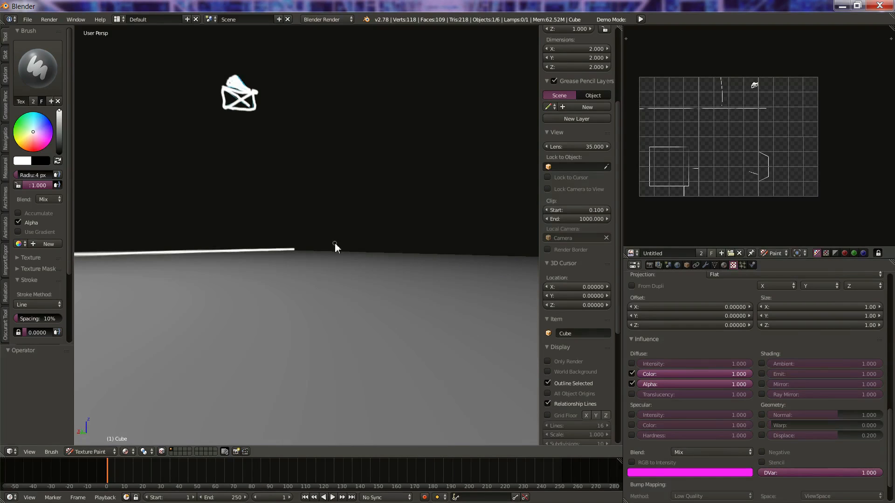
{"action": "mouse_move", "coordinate": [292, 249]}
{"action": "middle_mouse_down"}
{"action": "mouse_move", "coordinate": [354, 258]}
{"action": "mouse_move", "coordinate": [188, 253]}
{"action": "mouse_move", "coordinate": [151, 223]}
{"action": "middle_mouse_up"}
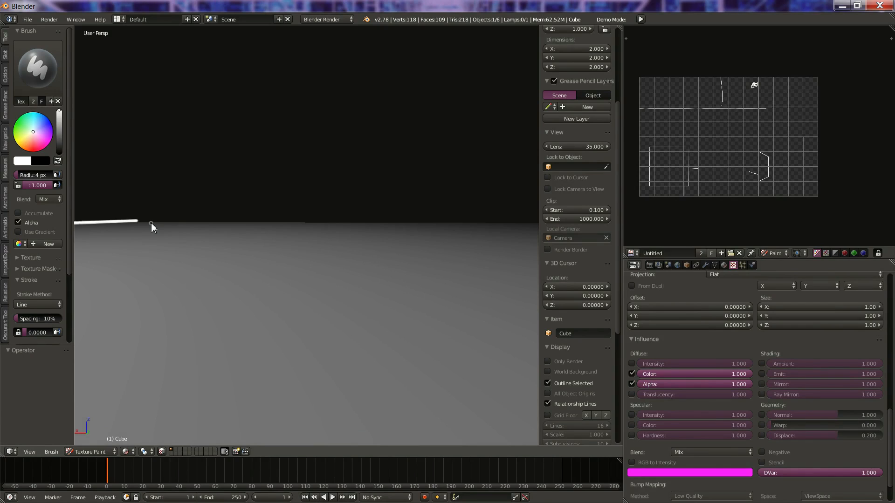
{"action": "left_click_drag", "start_coordinate": [139, 220], "coordinate": [429, 222]}
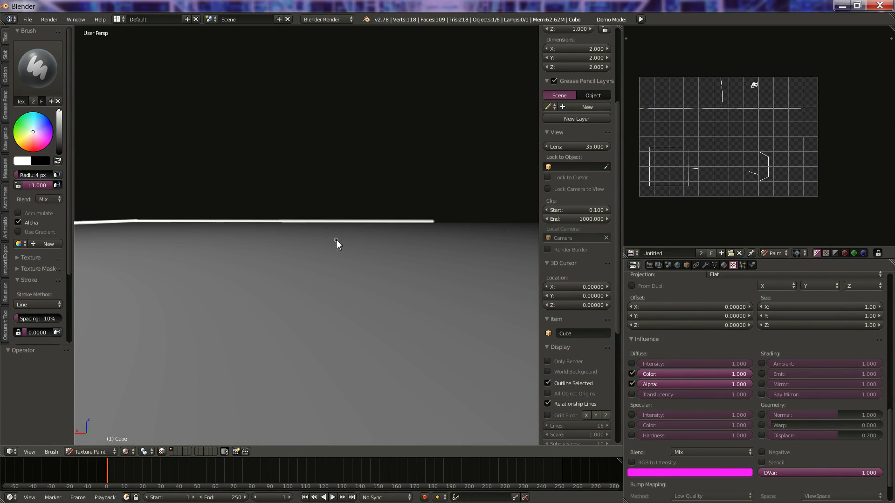
{"action": "middle_click_drag", "start_coordinate": [356, 235], "coordinate": [405, 249]}
{"action": "left_click_drag", "start_coordinate": [236, 236], "coordinate": [385, 235]}
{"action": "mouse_move", "coordinate": [198, 287]}
{"action": "middle_mouse_down"}
{"action": "mouse_move", "coordinate": [304, 288]}
{"action": "mouse_move", "coordinate": [272, 288]}
{"action": "mouse_move", "coordinate": [316, 300]}
{"action": "middle_mouse_up"}
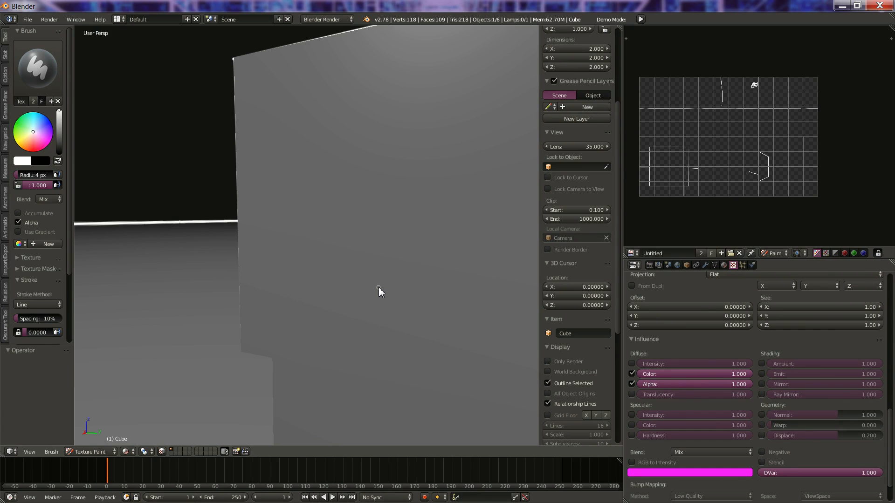
Step: Isolate the painted cube in local view and look at its traced outlines from outside
{"action": "key", "text": "KP_Divide"}
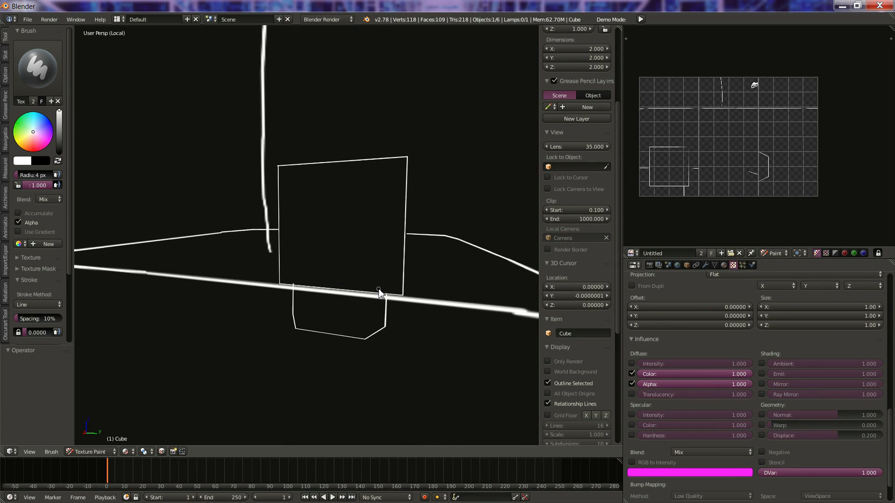
{"action": "mouse_move", "coordinate": [423, 295]}
{"action": "middle_mouse_down"}
{"action": "mouse_move", "coordinate": [387, 310]}
{"action": "mouse_move", "coordinate": [350, 296]}
{"action": "middle_mouse_up"}
{"action": "scroll", "coordinate": [387, 310], "scroll_direction": "down", "scroll_amount": 3}
{"action": "scroll", "coordinate": [326, 290], "scroll_direction": "down", "scroll_amount": 4}
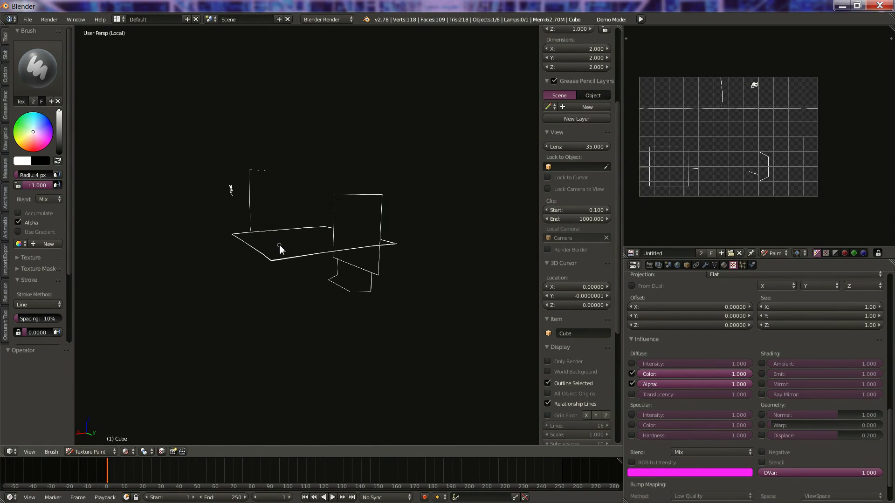
{"action": "mouse_move", "coordinate": [273, 273]}
{"action": "middle_mouse_down"}
{"action": "mouse_move", "coordinate": [382, 284]}
{"action": "mouse_move", "coordinate": [284, 318]}
{"action": "mouse_move", "coordinate": [295, 284]}
{"action": "mouse_move", "coordinate": [305, 290]}
{"action": "middle_mouse_up"}
Step: Examine the traced cube outlines and the horizon line from inside the painted cube
{"action": "scroll", "coordinate": [305, 290], "scroll_direction": "up", "scroll_amount": 6}
{"action": "scroll", "coordinate": [311, 273], "scroll_direction": "up", "scroll_amount": 8}
{"action": "mouse_move", "coordinate": [334, 323]}
{"action": "middle_mouse_down"}
{"action": "mouse_move", "coordinate": [421, 360]}
{"action": "mouse_move", "coordinate": [422, 320]}
{"action": "mouse_move", "coordinate": [414, 366]}
{"action": "mouse_move", "coordinate": [412, 339]}
{"action": "mouse_move", "coordinate": [415, 368]}
{"action": "mouse_move", "coordinate": [200, 268]}
{"action": "middle_mouse_up"}
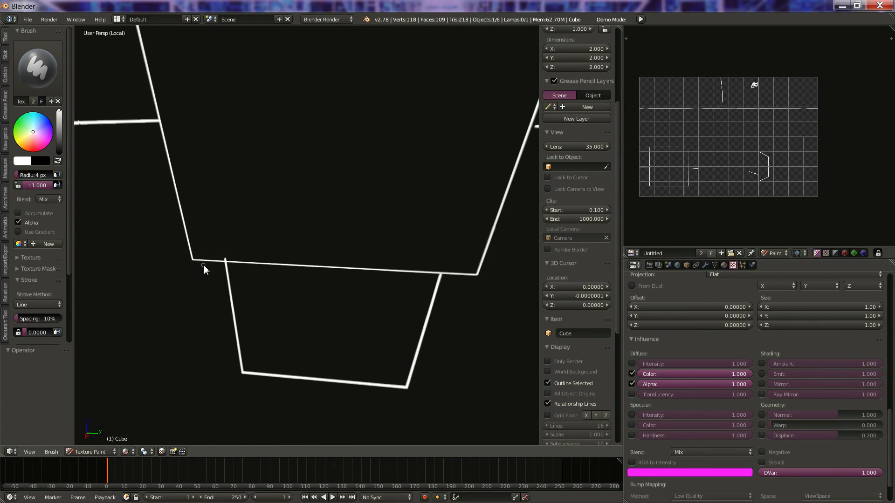
{"action": "mouse_move", "coordinate": [350, 370]}
{"action": "middle_mouse_down"}
{"action": "mouse_move", "coordinate": [314, 357]}
{"action": "mouse_move", "coordinate": [195, 349]}
{"action": "mouse_move", "coordinate": [189, 304]}
{"action": "mouse_move", "coordinate": [158, 298]}
{"action": "mouse_move", "coordinate": [130, 332]}
{"action": "mouse_move", "coordinate": [513, 333]}
{"action": "mouse_move", "coordinate": [348, 337]}
{"action": "mouse_move", "coordinate": [379, 357]}
{"action": "mouse_move", "coordinate": [424, 337]}
{"action": "mouse_move", "coordinate": [374, 346]}
{"action": "mouse_move", "coordinate": [503, 351]}
{"action": "mouse_move", "coordinate": [383, 358]}
{"action": "middle_mouse_up"}
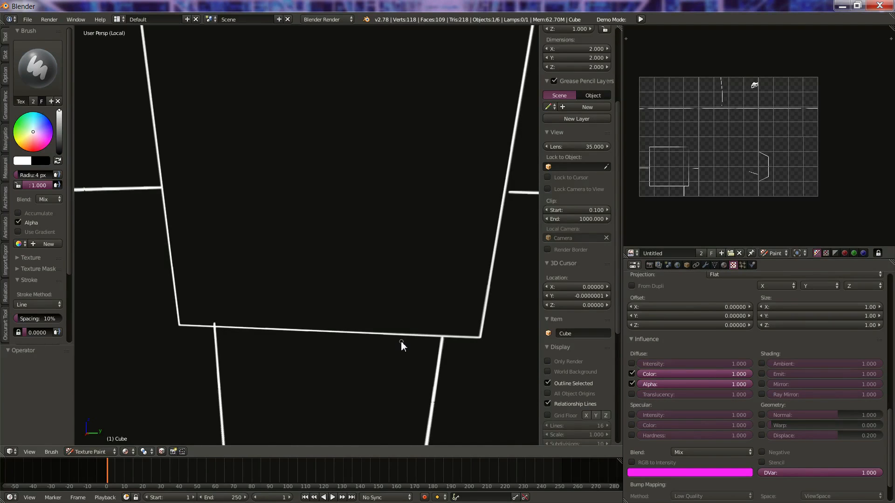
{"action": "scroll", "coordinate": [285, 355], "scroll_direction": "down", "scroll_amount": 8}
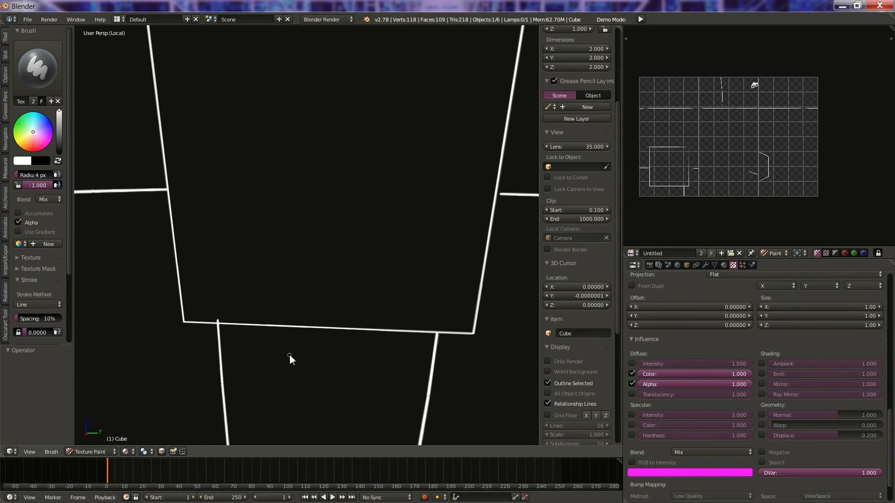
{"action": "mouse_move", "coordinate": [293, 354]}
{"action": "middle_mouse_down"}
{"action": "mouse_move", "coordinate": [303, 313]}
{"action": "mouse_move", "coordinate": [424, 306]}
{"action": "mouse_move", "coordinate": [443, 281]}
{"action": "mouse_move", "coordinate": [446, 292]}
{"action": "mouse_move", "coordinate": [431, 322]}
{"action": "mouse_move", "coordinate": [391, 321]}
{"action": "mouse_move", "coordinate": [388, 304]}
{"action": "mouse_move", "coordinate": [223, 307]}
{"action": "mouse_move", "coordinate": [312, 359]}
{"action": "mouse_move", "coordinate": [270, 248]}
{"action": "mouse_move", "coordinate": [292, 250]}
{"action": "middle_mouse_up"}
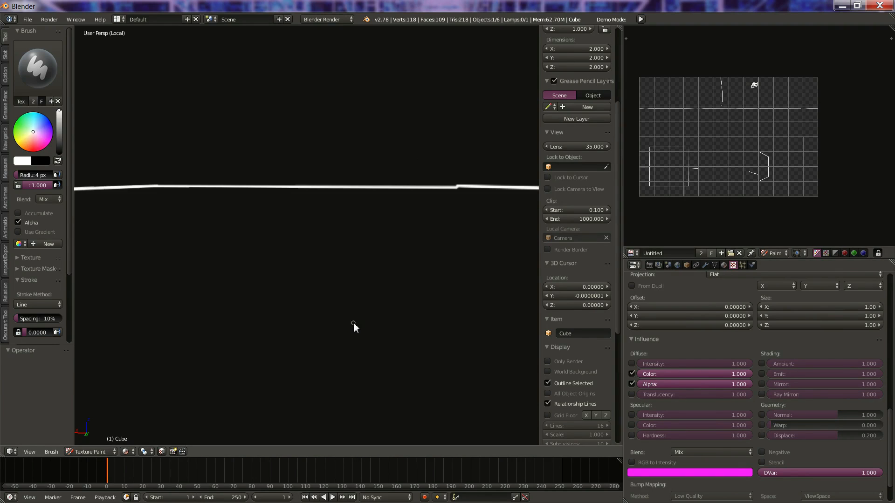
{"action": "mouse_move", "coordinate": [426, 269]}
{"action": "middle_mouse_down"}
{"action": "mouse_move", "coordinate": [342, 219]}
{"action": "mouse_move", "coordinate": [370, 220]}
{"action": "mouse_move", "coordinate": [321, 269]}
{"action": "mouse_move", "coordinate": [406, 273]}
{"action": "middle_mouse_up"}
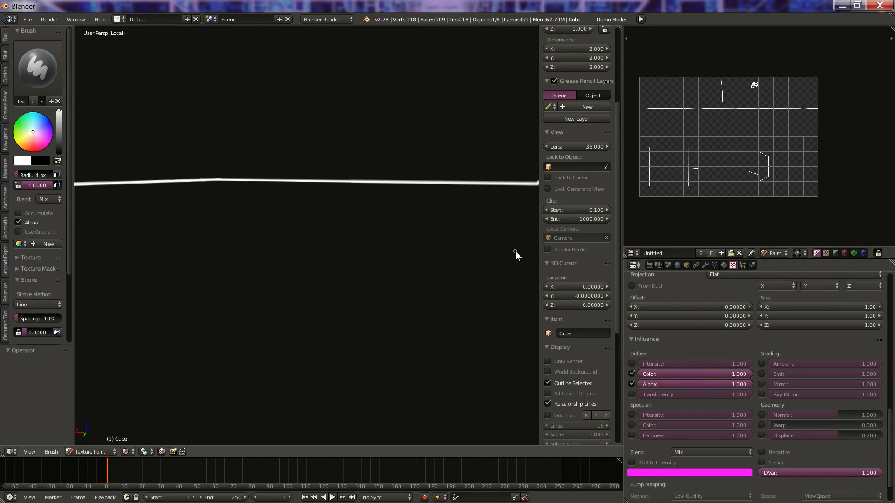
{"action": "middle_click_drag", "start_coordinate": [508, 251], "coordinate": [240, 228]}
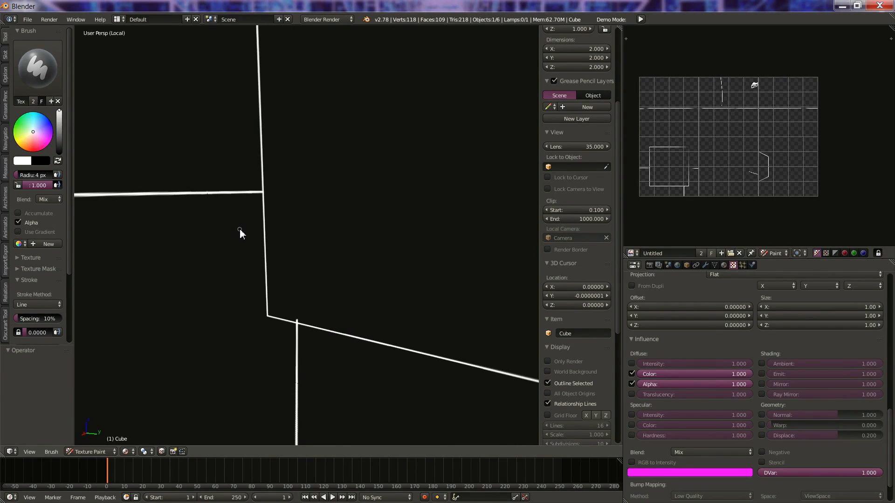
Step: Paint a straight diagonal line across the traced horizon beside the cube outlines
{"action": "middle_click_drag", "start_coordinate": [324, 251], "coordinate": [314, 248]}
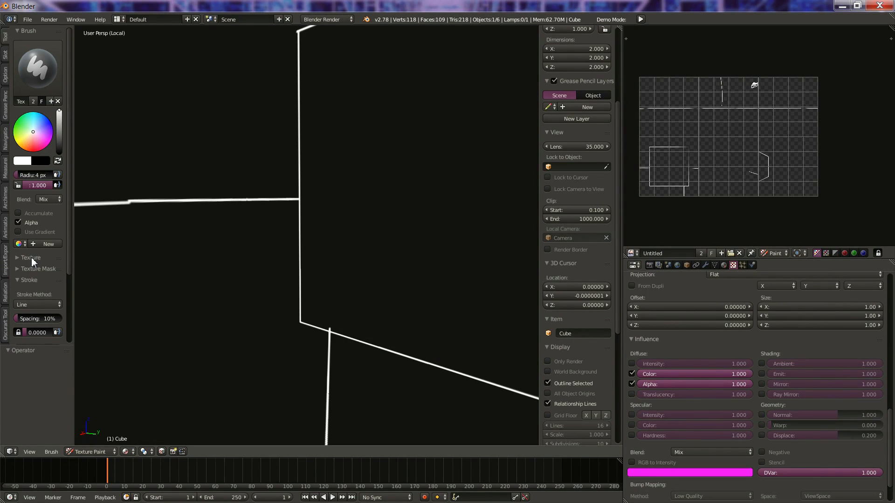
{"action": "mouse_move", "coordinate": [299, 202]}
{"action": "middle_mouse_down"}
{"action": "mouse_move", "coordinate": [281, 204]}
{"action": "mouse_move", "coordinate": [312, 122]}
{"action": "middle_mouse_up"}
{"action": "left_click_drag", "start_coordinate": [312, 122], "coordinate": [189, 281]}
Step: Set the stroke method to Drag Dot with a 122 px brush radius and place four soft dots around the diagonal line
{"action": "left_click", "coordinate": [26, 309]}
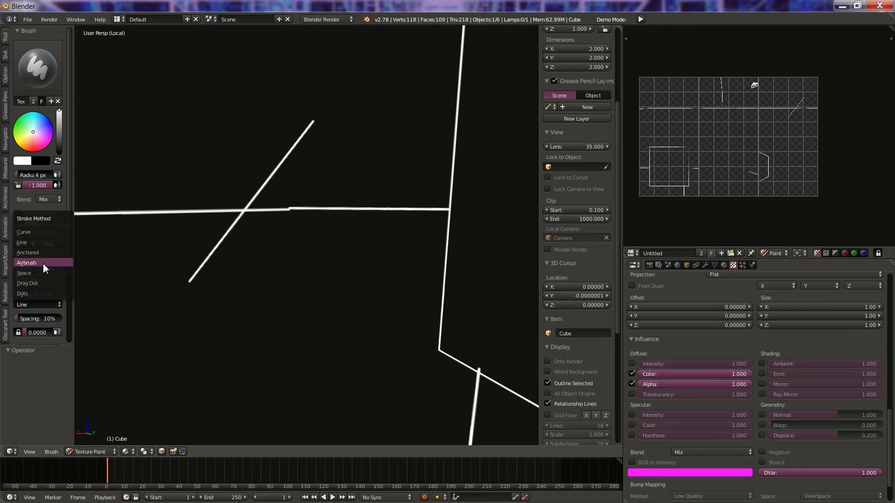
{"action": "left_click", "coordinate": [39, 283]}
{"action": "middle_click_drag", "start_coordinate": [271, 273], "coordinate": [268, 232]}
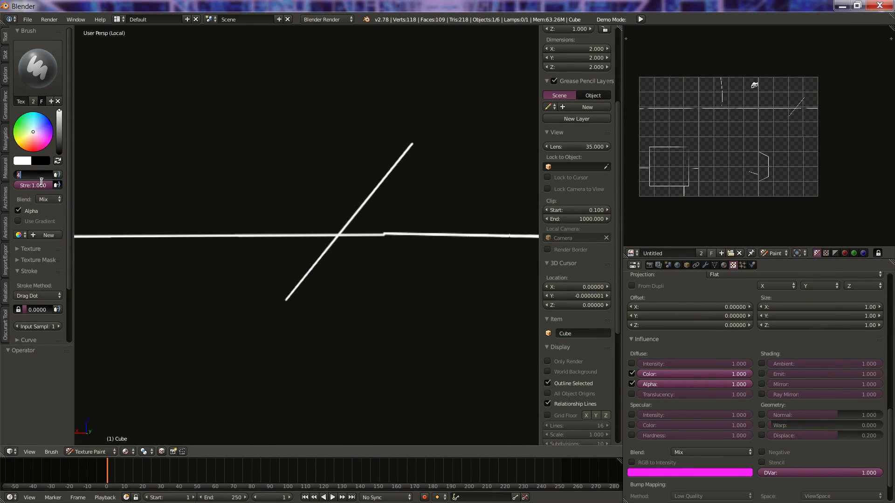
{"action": "left_click_drag", "start_coordinate": [35, 175], "coordinate": [38, 175]}
{"action": "mouse_move", "coordinate": [238, 141]}
{"action": "left_mouse_down"}
{"action": "mouse_move", "coordinate": [306, 104]}
{"action": "mouse_move", "coordinate": [303, 124]}
{"action": "mouse_move", "coordinate": [243, 159]}
{"action": "mouse_move", "coordinate": [214, 96]}
{"action": "mouse_move", "coordinate": [231, 168]}
{"action": "mouse_move", "coordinate": [227, 142]}
{"action": "mouse_move", "coordinate": [376, 109]}
{"action": "left_mouse_up"}
{"action": "mouse_move", "coordinate": [291, 247]}
{"action": "left_mouse_down"}
{"action": "mouse_move", "coordinate": [260, 270]}
{"action": "mouse_move", "coordinate": [256, 261]}
{"action": "left_mouse_up"}
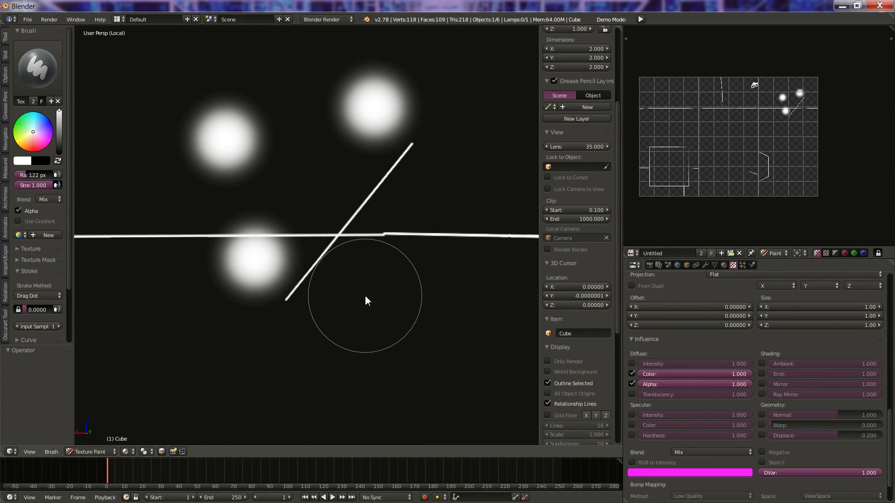
{"action": "left_click_drag", "start_coordinate": [365, 297], "coordinate": [365, 297]}
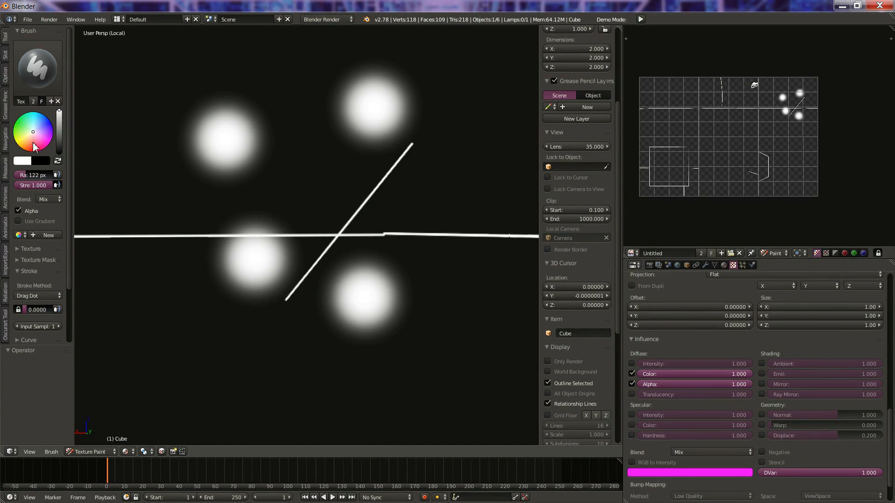
Step: Set the stroke method to Space and paint broad white freehand strokes around and over the soft dots
{"action": "left_click", "coordinate": [45, 295]}
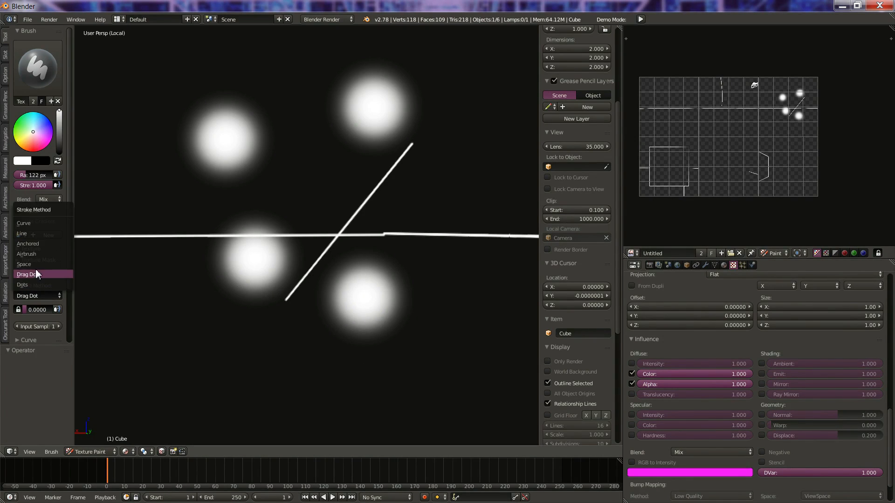
{"action": "left_click", "coordinate": [50, 264]}
{"action": "mouse_move", "coordinate": [144, 259]}
{"action": "left_mouse_down"}
{"action": "mouse_move", "coordinate": [294, 368]}
{"action": "mouse_move", "coordinate": [468, 300]}
{"action": "mouse_move", "coordinate": [487, 184]}
{"action": "mouse_move", "coordinate": [455, 170]}
{"action": "mouse_move", "coordinate": [414, 177]}
{"action": "left_mouse_up"}
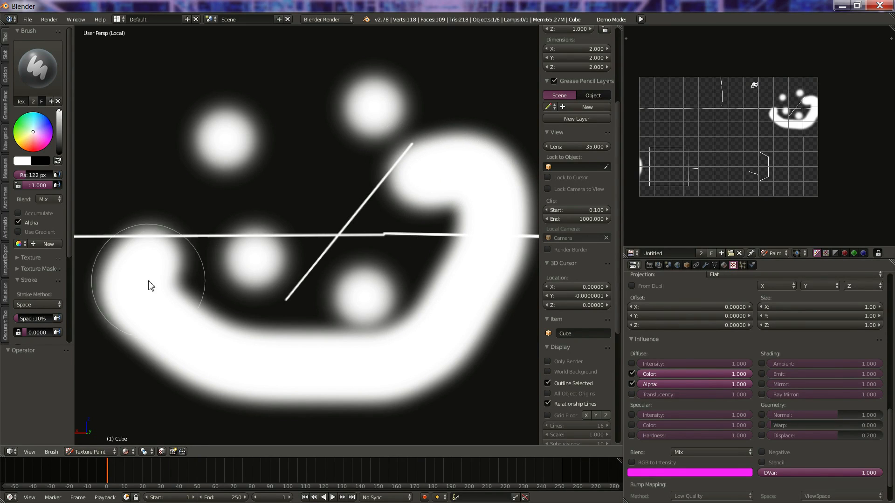
{"action": "scroll", "coordinate": [30, 276], "scroll_direction": "down", "scroll_amount": 3}
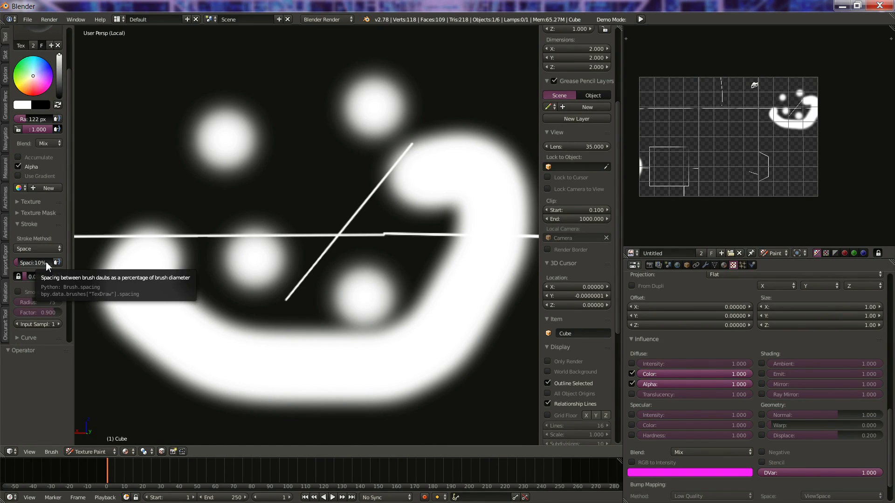
{"action": "mouse_move", "coordinate": [410, 176]}
{"action": "left_mouse_down"}
{"action": "mouse_move", "coordinate": [228, 106]}
{"action": "mouse_move", "coordinate": [132, 169]}
{"action": "mouse_move", "coordinate": [211, 402]}
{"action": "mouse_move", "coordinate": [379, 458]}
{"action": "left_mouse_up"}
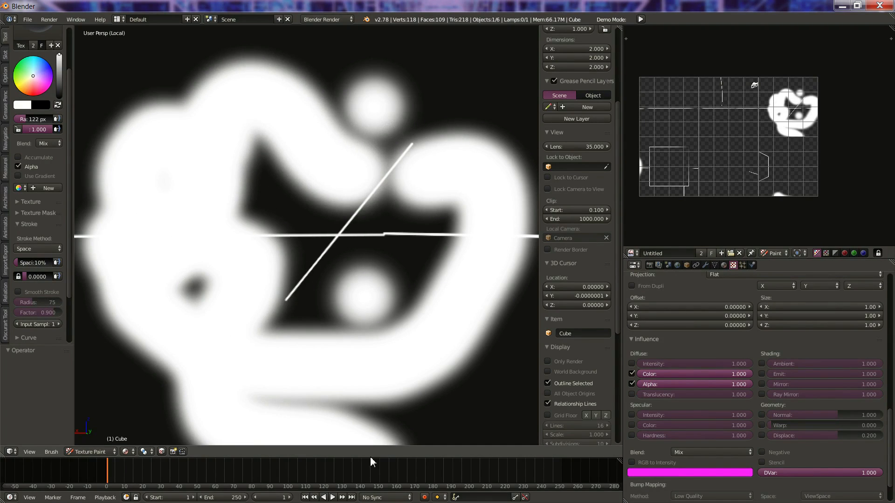
Step: Set the stroke method to Airbrush and paint soft, cloudy strokes beside the broad white shape, across the horizon line
{"action": "mouse_move", "coordinate": [355, 309]}
{"action": "middle_mouse_down"}
{"action": "mouse_move", "coordinate": [303, 315]}
{"action": "mouse_move", "coordinate": [2, 266]}
{"action": "middle_mouse_up"}
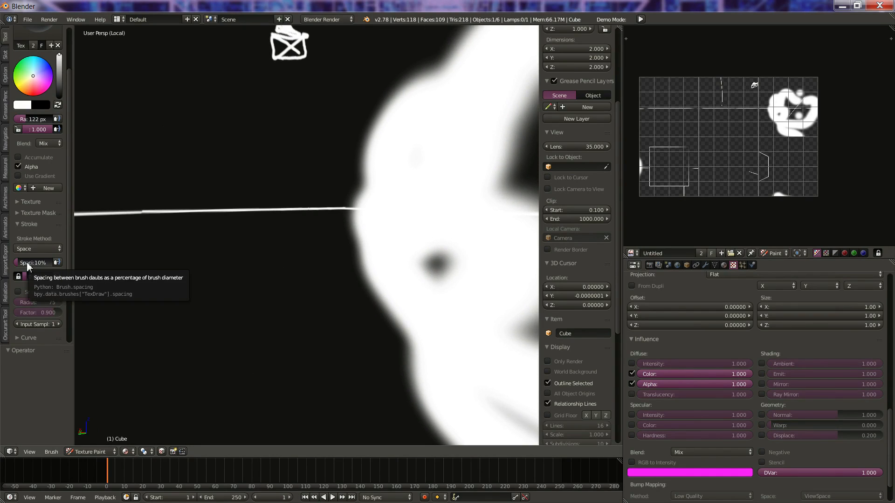
{"action": "left_click", "coordinate": [45, 250]}
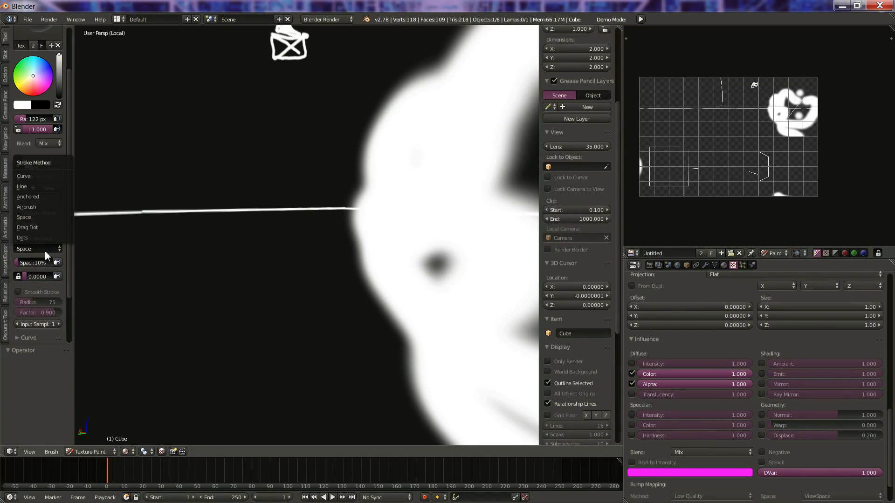
{"action": "left_click", "coordinate": [41, 207]}
{"action": "left_click", "coordinate": [285, 127]}
{"action": "mouse_move", "coordinate": [286, 128]}
{"action": "left_mouse_down"}
{"action": "mouse_move", "coordinate": [172, 105]}
{"action": "mouse_move", "coordinate": [304, 263]}
{"action": "mouse_move", "coordinate": [123, 330]}
{"action": "mouse_move", "coordinate": [113, 315]}
{"action": "mouse_move", "coordinate": [182, 330]}
{"action": "mouse_move", "coordinate": [218, 323]}
{"action": "mouse_move", "coordinate": [250, 344]}
{"action": "mouse_move", "coordinate": [206, 355]}
{"action": "left_mouse_up"}
Step: Set the stroke method to Anchored and paint two large soft glows on the horizon beside the airbrushed area
{"action": "middle_click_drag", "start_coordinate": [399, 310], "coordinate": [340, 304]}
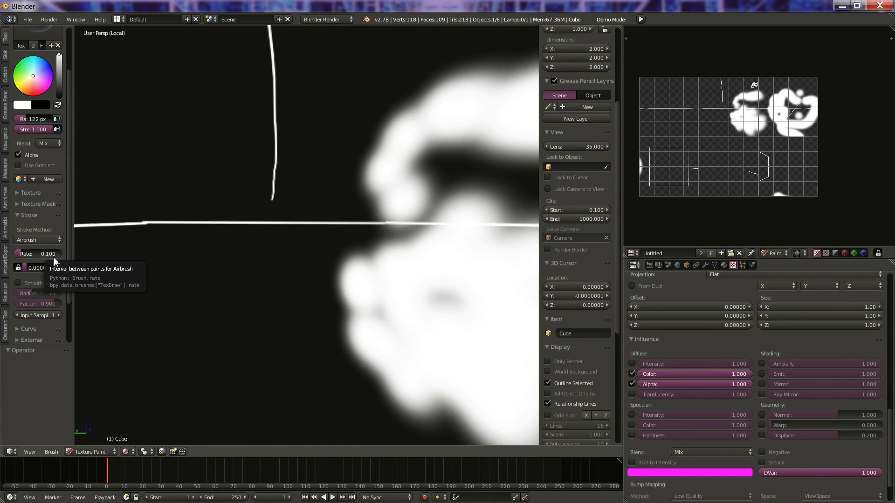
{"action": "left_click", "coordinate": [39, 239]}
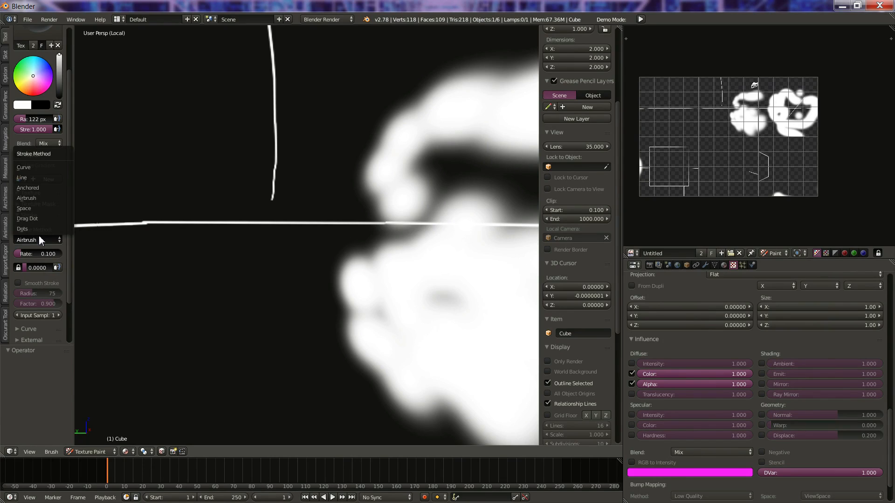
{"action": "left_click", "coordinate": [48, 187]}
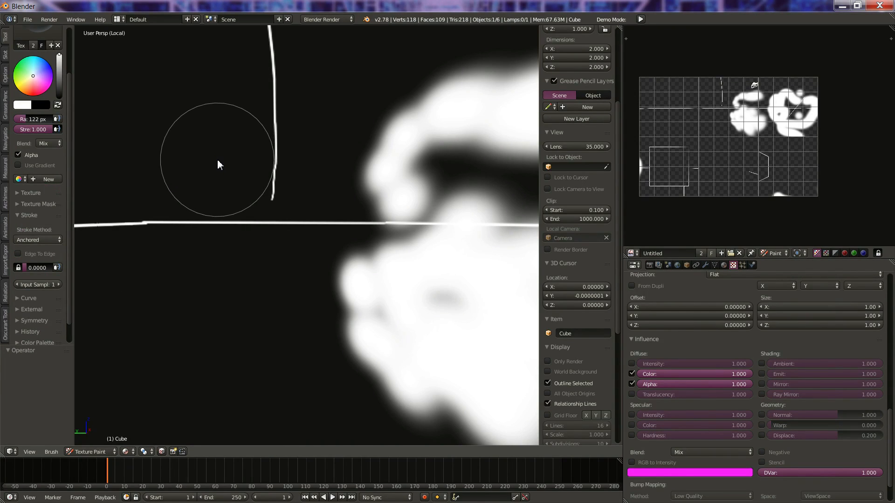
{"action": "mouse_move", "coordinate": [207, 163]}
{"action": "left_mouse_down"}
{"action": "mouse_move", "coordinate": [293, 349]}
{"action": "mouse_move", "coordinate": [336, 390]}
{"action": "mouse_move", "coordinate": [261, 312]}
{"action": "mouse_move", "coordinate": [289, 378]}
{"action": "left_mouse_up"}
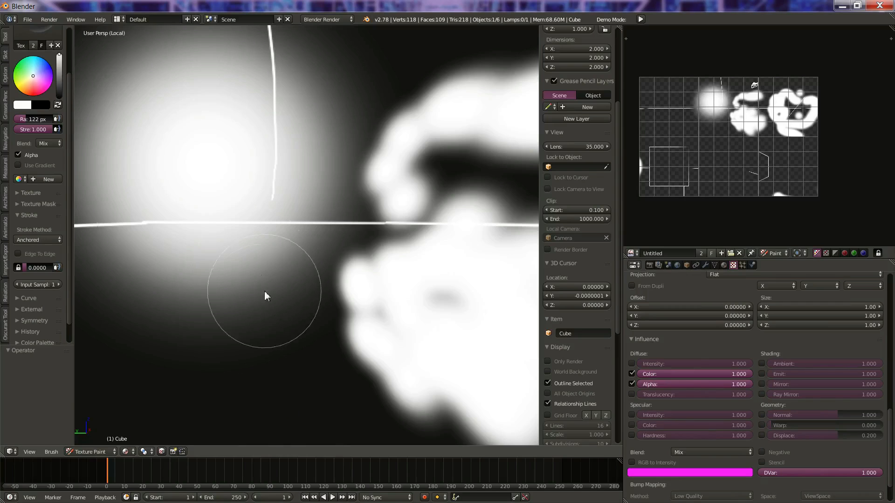
{"action": "left_click_drag", "start_coordinate": [344, 191], "coordinate": [484, 394]}
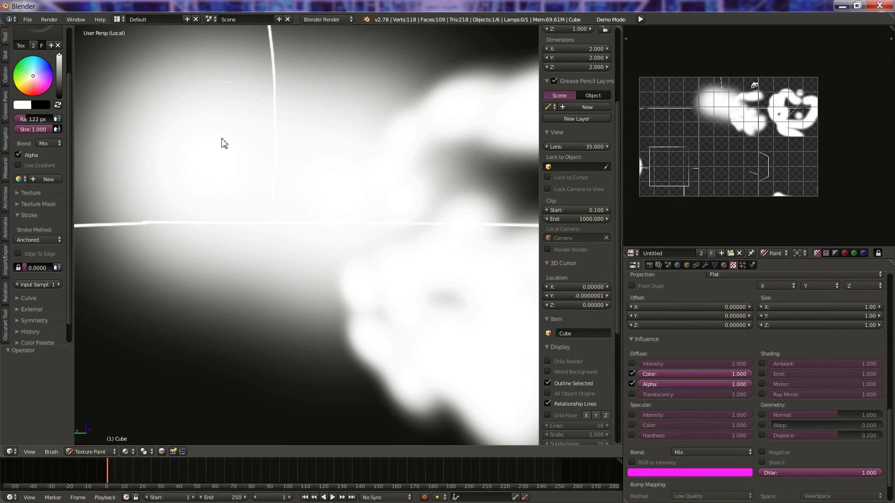
Step: Try more large anchored glows over the existing ones and across the neighbouring corner of the cube
{"action": "mouse_move", "coordinate": [326, 285]}
{"action": "middle_mouse_down"}
{"action": "mouse_move", "coordinate": [302, 263]}
{"action": "mouse_move", "coordinate": [326, 298]}
{"action": "mouse_move", "coordinate": [311, 278]}
{"action": "middle_mouse_up"}
{"action": "left_click_drag", "start_coordinate": [229, 190], "coordinate": [471, 432]}
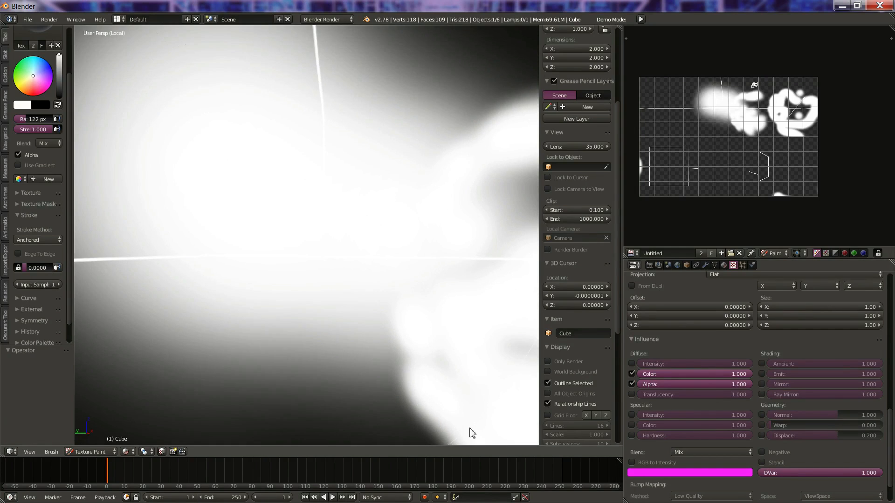
{"action": "mouse_move", "coordinate": [272, 240]}
{"action": "middle_mouse_down"}
{"action": "mouse_move", "coordinate": [252, 220]}
{"action": "mouse_move", "coordinate": [186, 219]}
{"action": "mouse_move", "coordinate": [309, 124]}
{"action": "middle_mouse_up"}
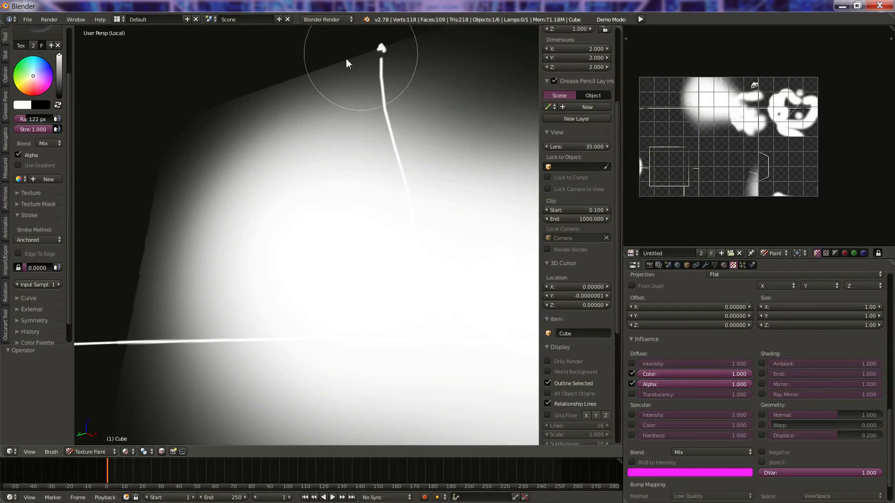
{"action": "mouse_move", "coordinate": [262, 139]}
{"action": "middle_mouse_down"}
{"action": "mouse_move", "coordinate": [317, 129]}
{"action": "mouse_move", "coordinate": [280, 131]}
{"action": "mouse_move", "coordinate": [274, 171]}
{"action": "mouse_move", "coordinate": [236, 194]}
{"action": "middle_mouse_up"}
{"action": "middle_click_drag", "start_coordinate": [156, 194], "coordinate": [202, 171]}
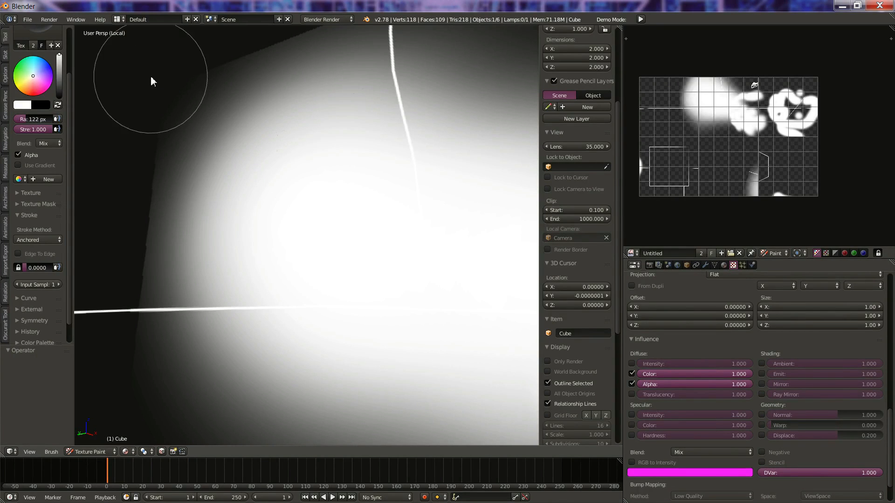
{"action": "mouse_move", "coordinate": [449, 190]}
{"action": "middle_mouse_down"}
{"action": "mouse_move", "coordinate": [406, 208]}
{"action": "mouse_move", "coordinate": [436, 254]}
{"action": "middle_mouse_up"}
{"action": "left_click_drag", "start_coordinate": [120, 80], "coordinate": [508, 354]}
{"action": "middle_click_drag", "start_coordinate": [278, 214], "coordinate": [266, 193]}
{"action": "mouse_move", "coordinate": [221, 136]}
{"action": "middle_mouse_down"}
{"action": "mouse_move", "coordinate": [226, 114]}
{"action": "mouse_move", "coordinate": [219, 135]}
{"action": "middle_mouse_up"}
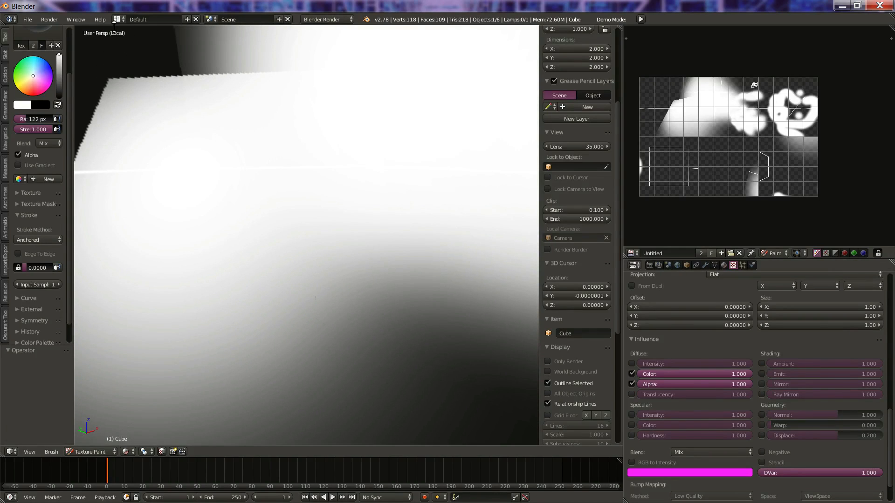
{"action": "mouse_move", "coordinate": [299, 182]}
{"action": "middle_mouse_down"}
{"action": "mouse_move", "coordinate": [303, 242]}
{"action": "mouse_move", "coordinate": [244, 236]}
{"action": "mouse_move", "coordinate": [258, 236]}
{"action": "mouse_move", "coordinate": [285, 198]}
{"action": "mouse_move", "coordinate": [328, 205]}
{"action": "mouse_move", "coordinate": [306, 189]}
{"action": "middle_mouse_up"}
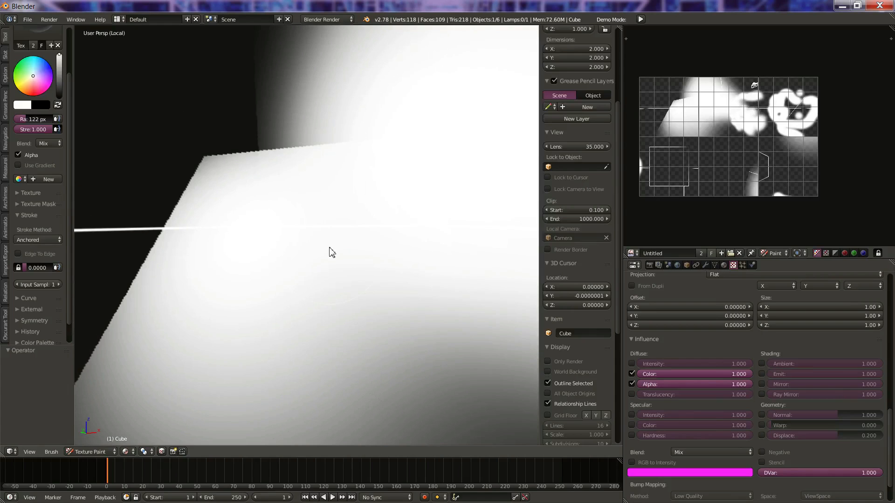
Step: Set the view lens to 1.9, paint an anchored glow across the cube's interior and inspect it in the texture image
{"action": "middle_click_drag", "start_coordinate": [353, 253], "coordinate": [434, 194]}
{"action": "left_click_drag", "start_coordinate": [583, 147], "coordinate": [556, 146]}
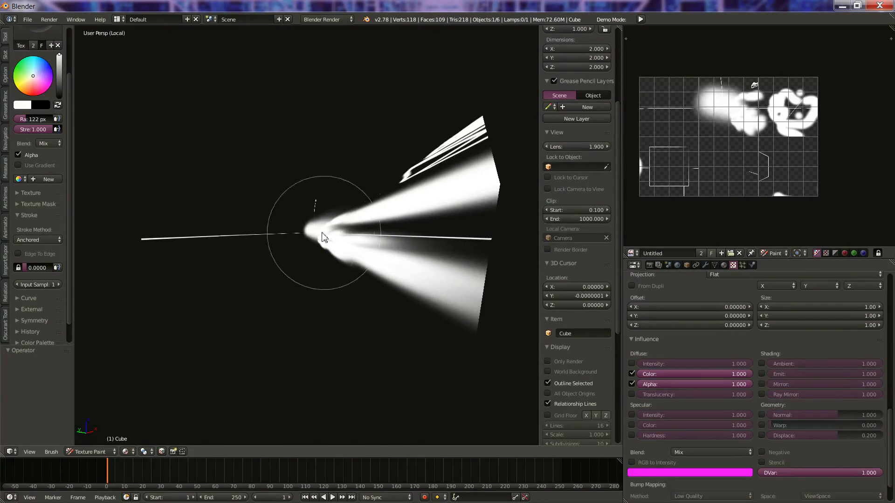
{"action": "mouse_move", "coordinate": [346, 269]}
{"action": "left_mouse_down"}
{"action": "mouse_move", "coordinate": [406, 316]}
{"action": "mouse_move", "coordinate": [429, 363]}
{"action": "mouse_move", "coordinate": [388, 332]}
{"action": "left_mouse_up"}
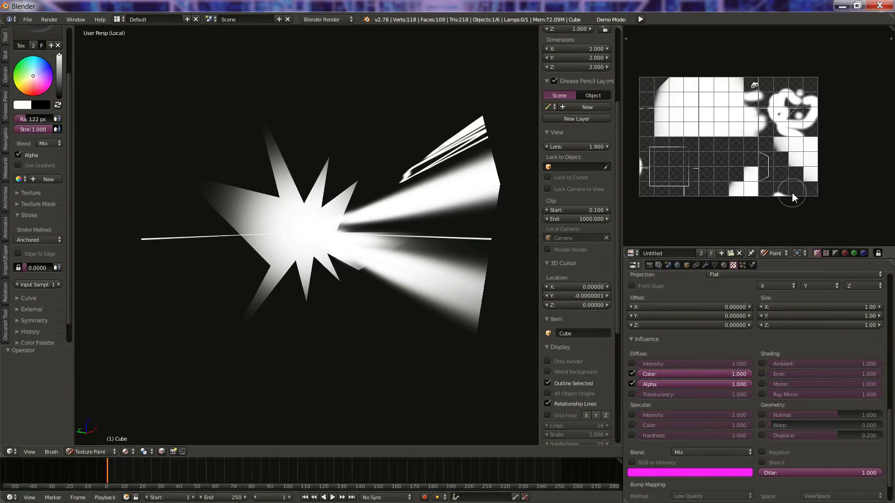
{"action": "scroll", "coordinate": [793, 192], "scroll_direction": "up", "scroll_amount": 3}
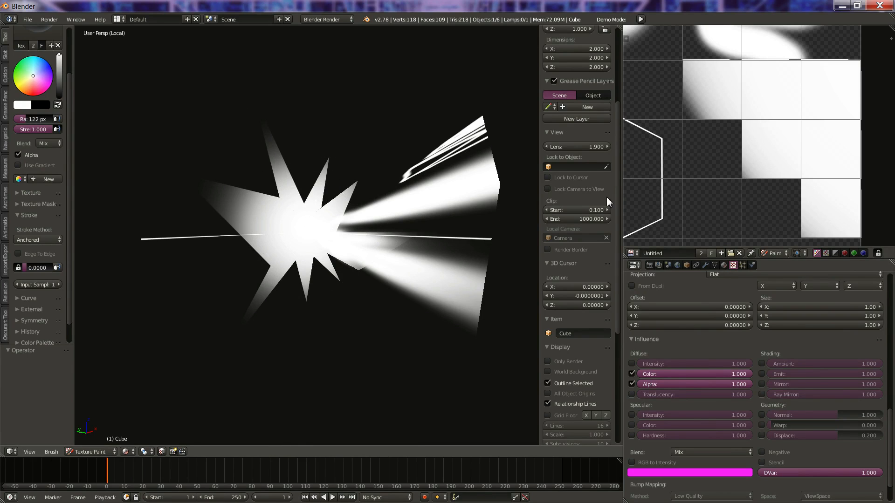
Step: Set the view lens to 38
{"action": "mouse_move", "coordinate": [581, 143]}
{"action": "left_mouse_down"}
{"action": "mouse_move", "coordinate": [564, 144]}
{"action": "mouse_move", "coordinate": [592, 145]}
{"action": "mouse_move", "coordinate": [582, 144]}
{"action": "left_mouse_up"}
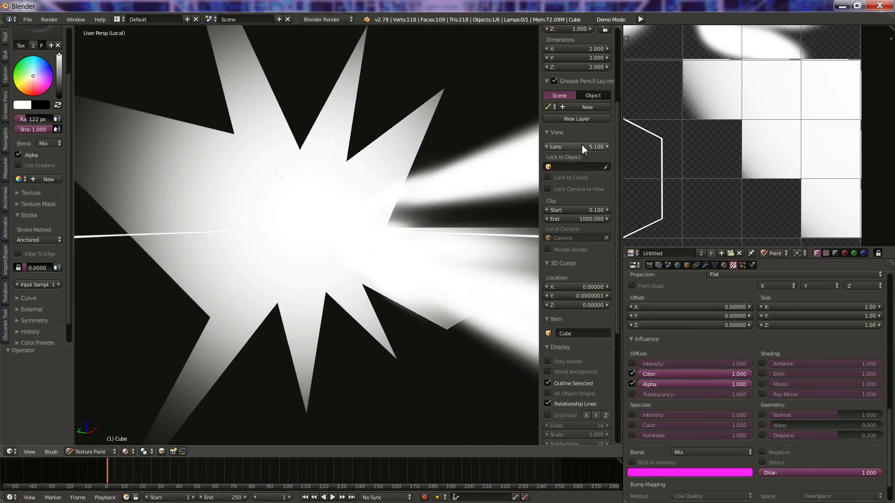
{"action": "left_click", "coordinate": [581, 147]}
{"action": "type", "text": "38"}
{"action": "key", "text": "Return"}
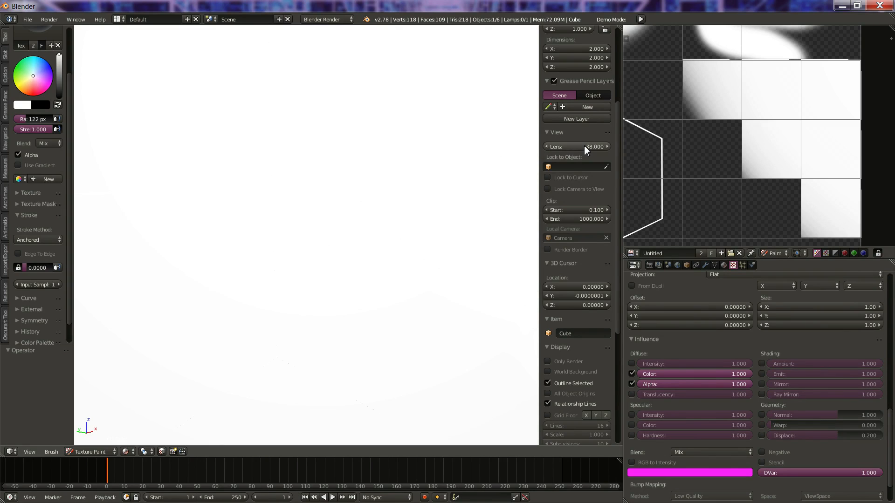
Step: Set the stroke method to Line and paint a thick diagonal line through the dark gap beside the small sketch
{"action": "middle_click_drag", "start_coordinate": [377, 234], "coordinate": [397, 233]}
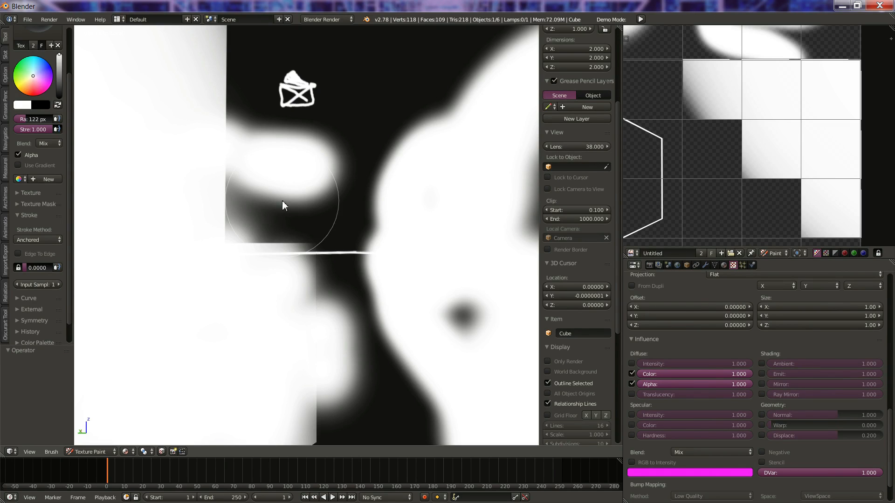
{"action": "left_click", "coordinate": [35, 238]}
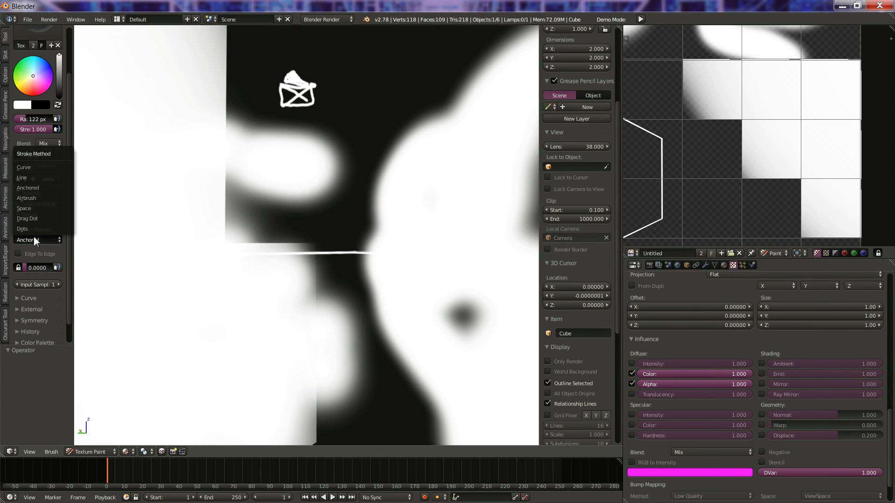
{"action": "left_click", "coordinate": [48, 177]}
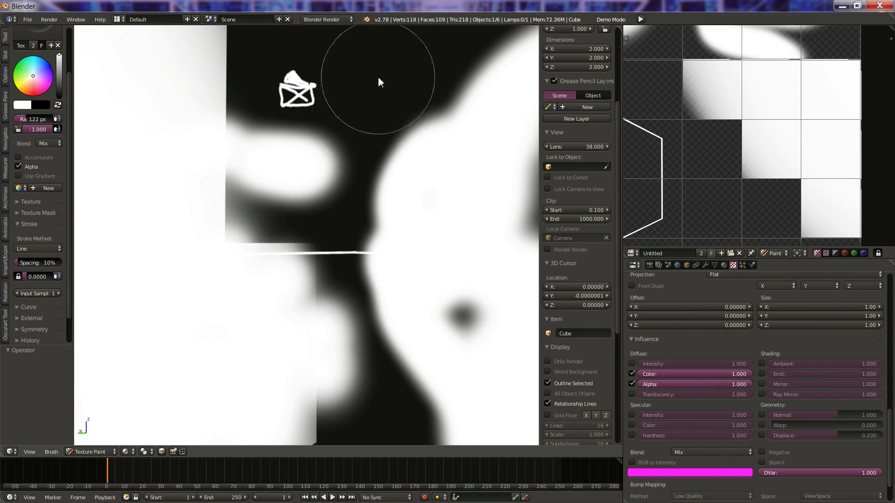
{"action": "left_click_drag", "start_coordinate": [380, 80], "coordinate": [286, 313]}
Step: Set the stroke method to Curve and look over its brush options
{"action": "left_click", "coordinate": [44, 252]}
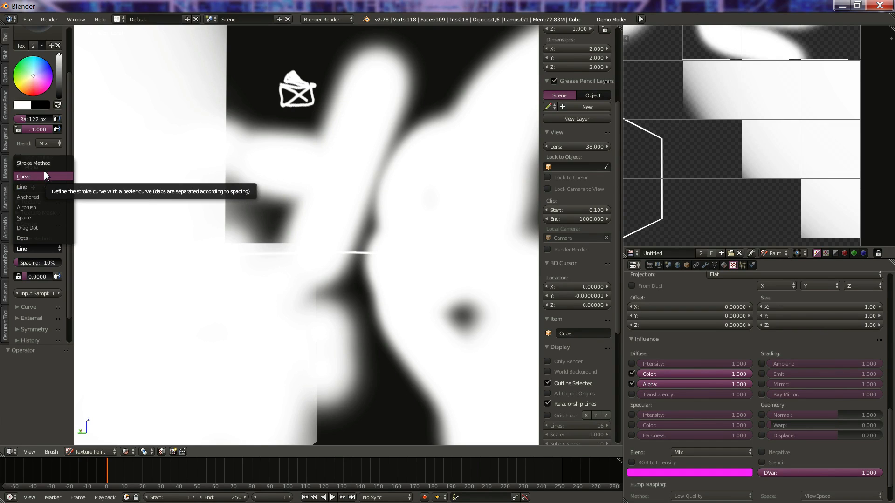
{"action": "left_click", "coordinate": [44, 172]}
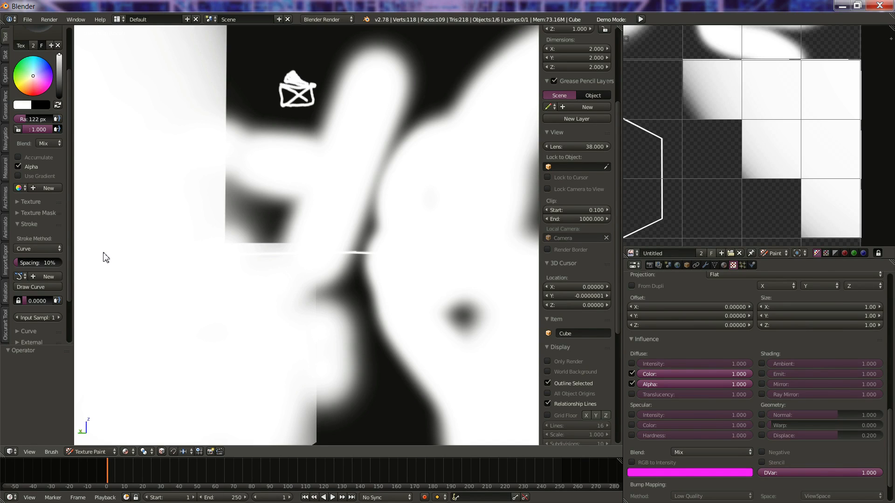
{"action": "scroll", "coordinate": [30, 276], "scroll_direction": "down", "scroll_amount": 3}
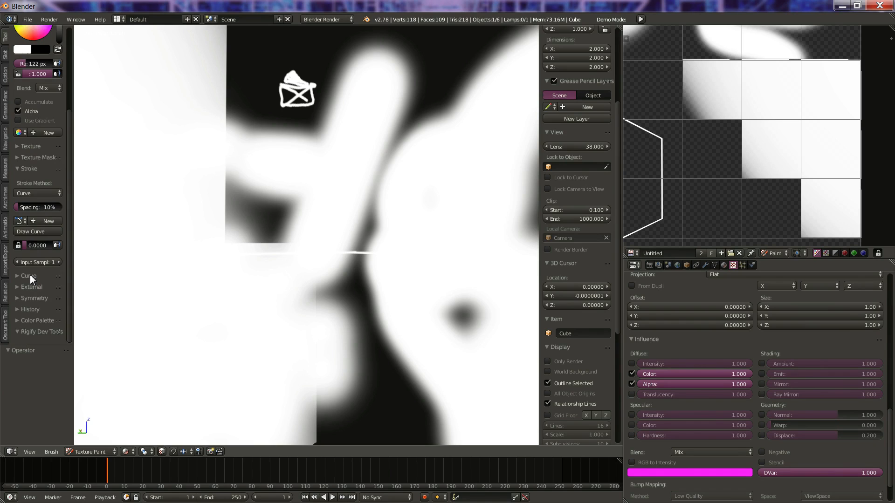
Step: Examine the traced cube outlines and painted areas inside the cube, along with their layout in the texture image
{"action": "middle_click_drag", "start_coordinate": [440, 305], "coordinate": [242, 212]}
{"action": "mouse_move", "coordinate": [388, 221]}
{"action": "middle_mouse_down"}
{"action": "mouse_move", "coordinate": [423, 232]}
{"action": "mouse_move", "coordinate": [419, 220]}
{"action": "middle_mouse_up"}
{"action": "mouse_move", "coordinate": [388, 290]}
{"action": "middle_mouse_down"}
{"action": "mouse_move", "coordinate": [405, 262]}
{"action": "mouse_move", "coordinate": [394, 288]}
{"action": "middle_mouse_up"}
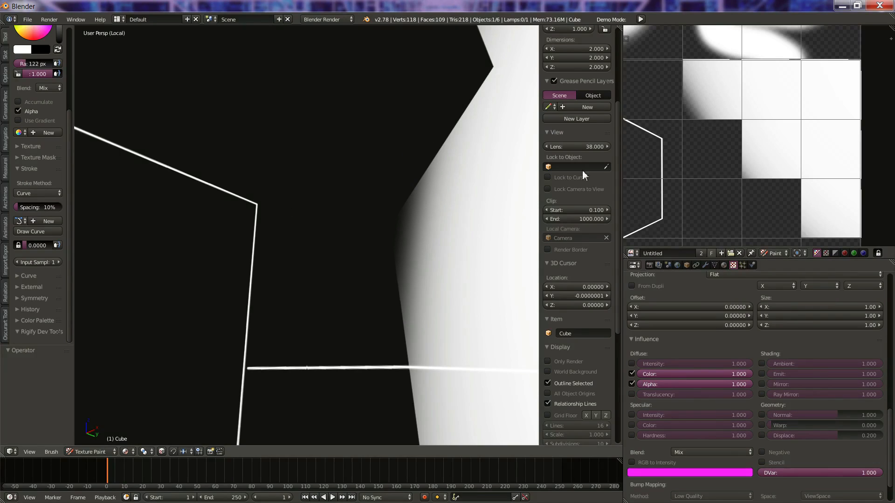
{"action": "scroll", "coordinate": [779, 136], "scroll_direction": "down", "scroll_amount": 4}
{"action": "middle_click_drag", "start_coordinate": [757, 185], "coordinate": [814, 216]}
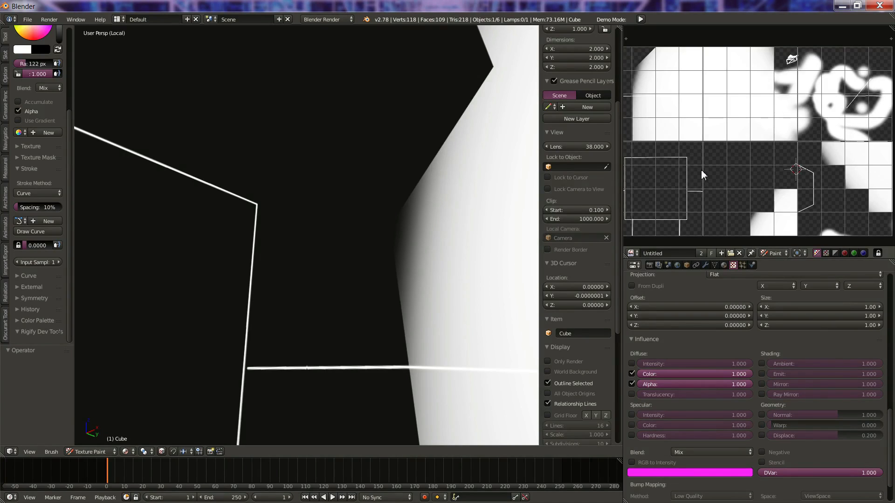
{"action": "scroll", "coordinate": [704, 180], "scroll_direction": "down", "scroll_amount": 2}
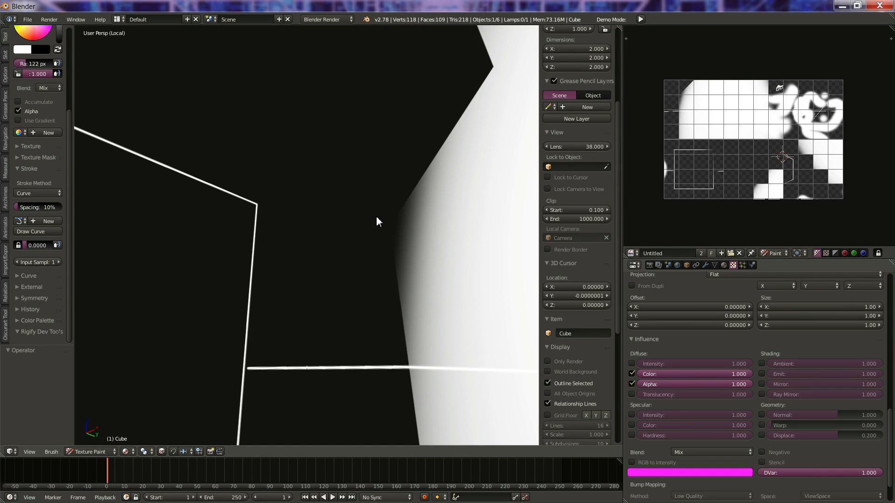
{"action": "mouse_move", "coordinate": [384, 349]}
{"action": "middle_mouse_down"}
{"action": "mouse_move", "coordinate": [349, 275]}
{"action": "mouse_move", "coordinate": [362, 256]}
{"action": "mouse_move", "coordinate": [371, 183]}
{"action": "middle_mouse_up"}
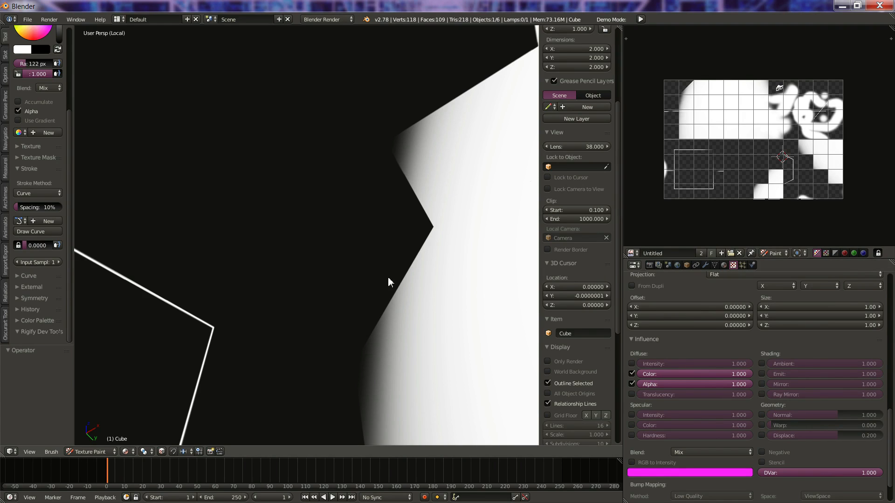
{"action": "middle_click_drag", "start_coordinate": [405, 262], "coordinate": [299, 325]}
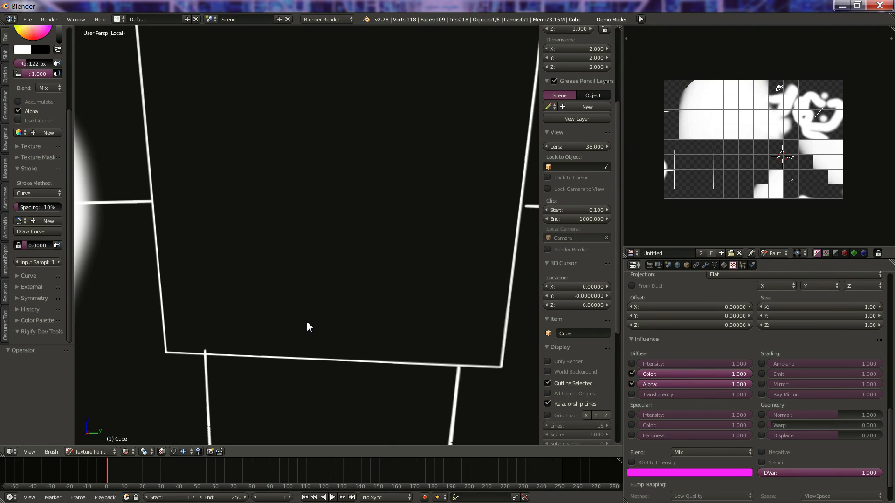
{"action": "scroll", "coordinate": [306, 321], "scroll_direction": "up", "scroll_amount": 6}
{"action": "mouse_move", "coordinate": [222, 323]}
{"action": "middle_mouse_down"}
{"action": "mouse_move", "coordinate": [282, 330]}
{"action": "mouse_move", "coordinate": [180, 333]}
{"action": "mouse_move", "coordinate": [125, 289]}
{"action": "mouse_move", "coordinate": [504, 280]}
{"action": "mouse_move", "coordinate": [423, 298]}
{"action": "middle_mouse_up"}
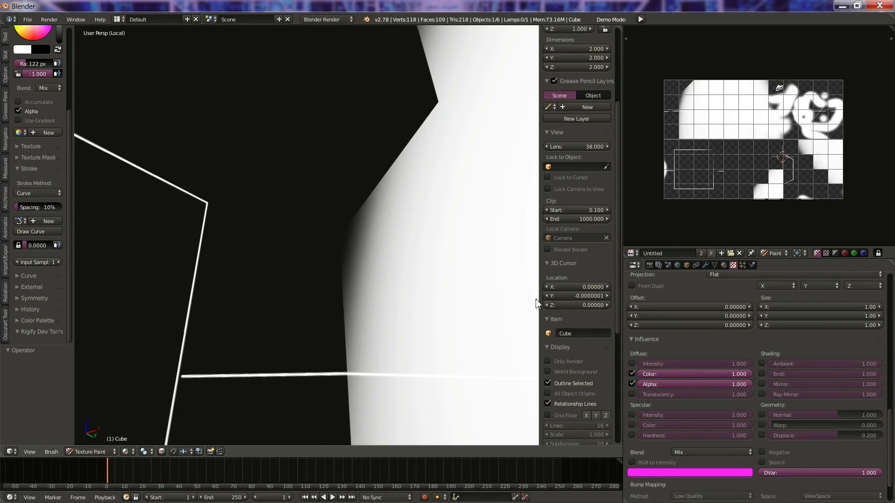
Step: Set the stroke method to Space with a 10 px radius and paint a thin bent line above the traced cube outline
{"action": "left_click", "coordinate": [304, 147]}
{"action": "left_click", "coordinate": [38, 193]}
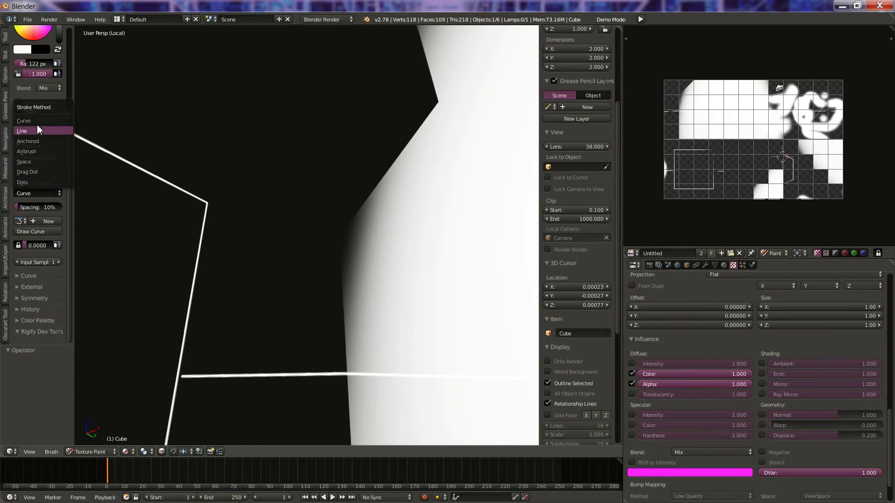
{"action": "left_click", "coordinate": [26, 162]}
{"action": "left_click", "coordinate": [38, 64]}
{"action": "type", "text": "10"}
{"action": "key", "text": "Return"}
{"action": "mouse_move", "coordinate": [323, 95]}
{"action": "left_mouse_down"}
{"action": "mouse_move", "coordinate": [277, 177]}
{"action": "mouse_move", "coordinate": [276, 287]}
{"action": "left_mouse_up"}
{"action": "middle_click_drag", "start_coordinate": [485, 301], "coordinate": [435, 260]}
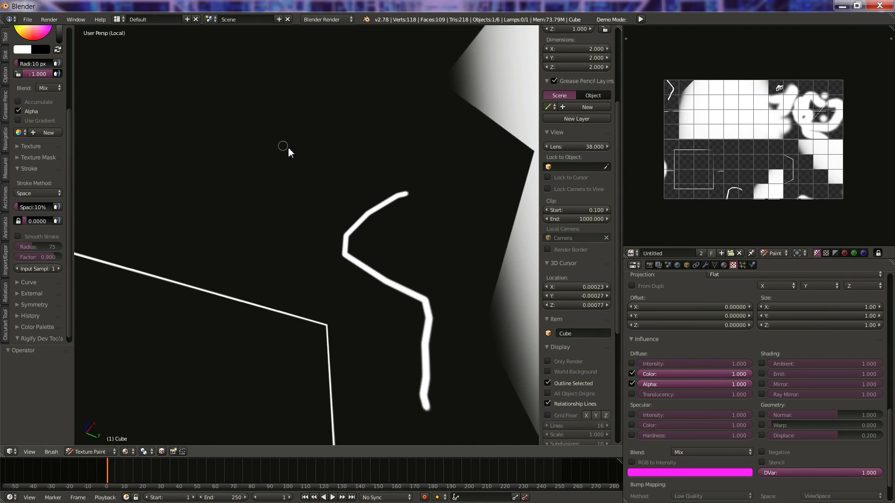
Step: Paint a looped triangular scribble and a small box sketch in the empty area above the traced cube outline
{"action": "mouse_move", "coordinate": [242, 81]}
{"action": "left_mouse_down"}
{"action": "mouse_move", "coordinate": [242, 164]}
{"action": "mouse_move", "coordinate": [310, 210]}
{"action": "mouse_move", "coordinate": [337, 155]}
{"action": "mouse_move", "coordinate": [245, 112]}
{"action": "mouse_move", "coordinate": [305, 173]}
{"action": "left_mouse_up"}
{"action": "mouse_move", "coordinate": [144, 160]}
{"action": "left_mouse_down"}
{"action": "mouse_move", "coordinate": [186, 96]}
{"action": "mouse_move", "coordinate": [79, 86]}
{"action": "left_mouse_up"}
{"action": "left_click_drag", "start_coordinate": [107, 146], "coordinate": [85, 149]}
{"action": "left_click_drag", "start_coordinate": [166, 167], "coordinate": [139, 183]}
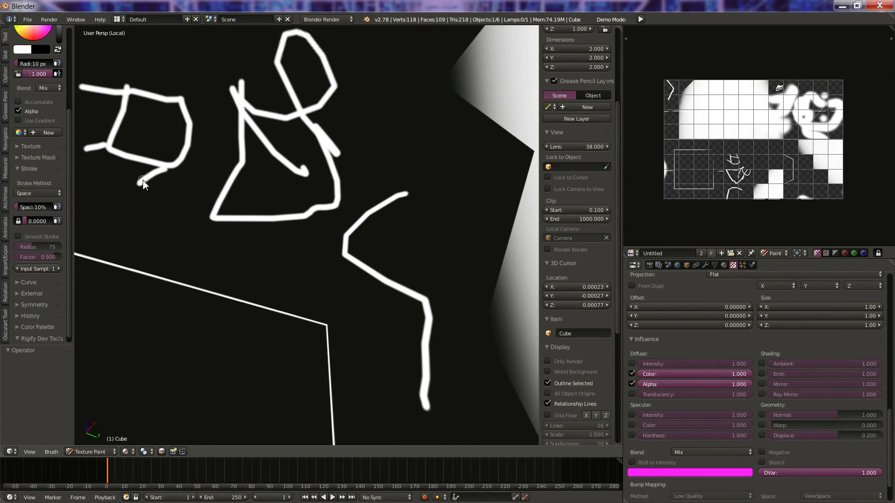
{"action": "left_click_drag", "start_coordinate": [90, 92], "coordinate": [85, 145]}
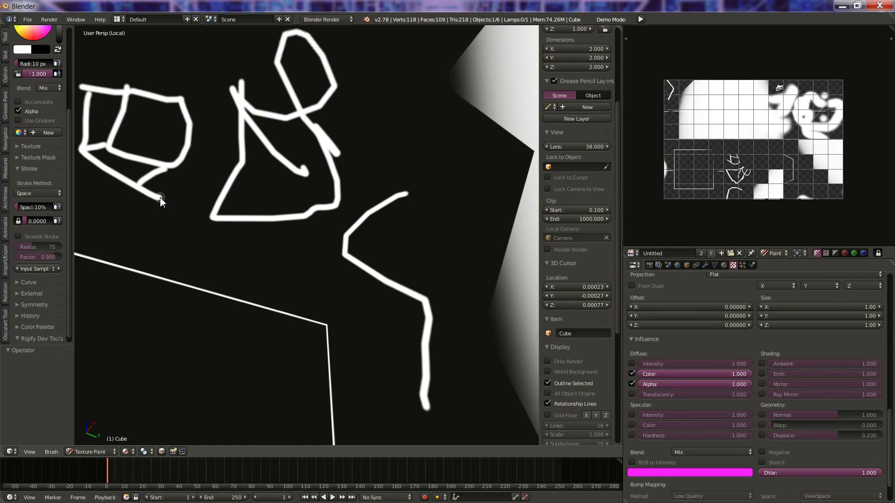
Step: Paint a long horizontal line between the sketches and the traced cube outline, and compare it with the texture image
{"action": "mouse_move", "coordinate": [331, 251]}
{"action": "middle_mouse_down"}
{"action": "mouse_move", "coordinate": [448, 268]}
{"action": "mouse_move", "coordinate": [376, 262]}
{"action": "mouse_move", "coordinate": [397, 302]}
{"action": "mouse_move", "coordinate": [370, 122]}
{"action": "middle_mouse_up"}
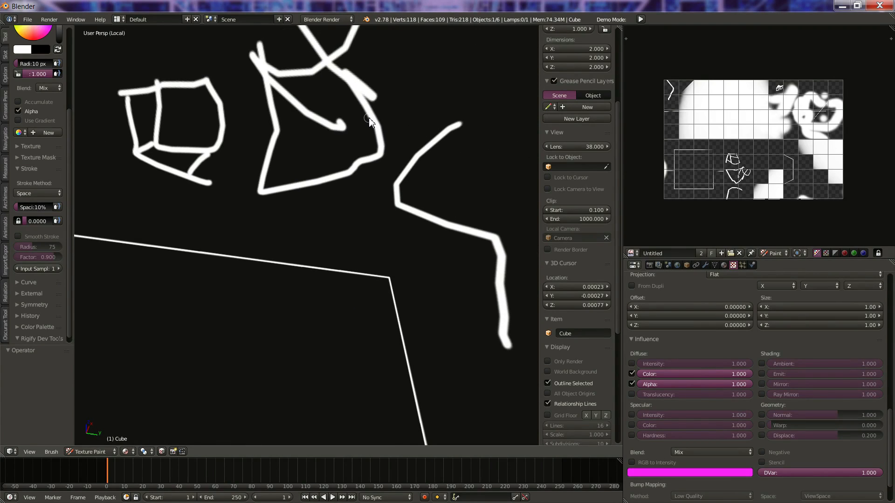
{"action": "left_click_drag", "start_coordinate": [83, 216], "coordinate": [529, 215]}
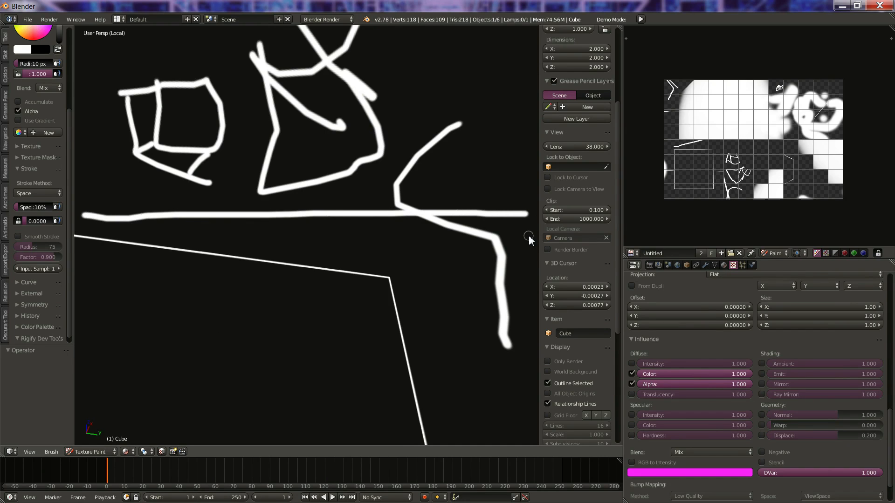
{"action": "scroll", "coordinate": [693, 152], "scroll_direction": "up", "scroll_amount": 3}
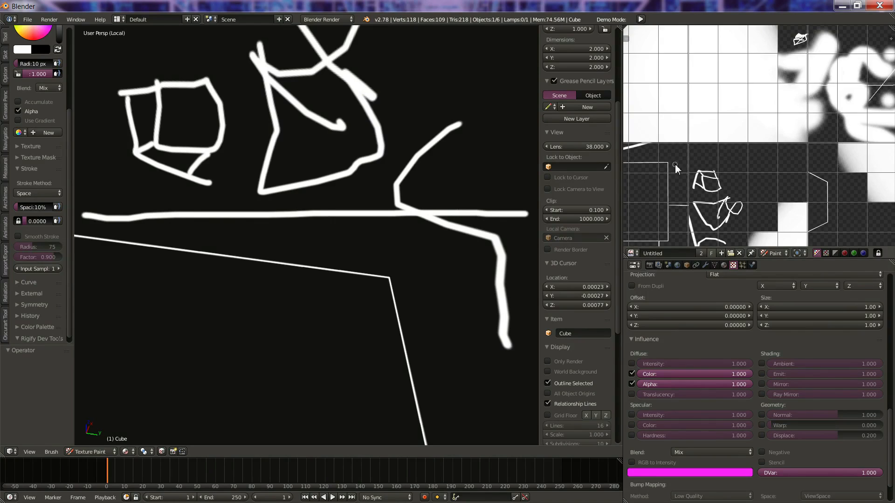
{"action": "scroll", "coordinate": [674, 164], "scroll_direction": "up", "scroll_amount": 2}
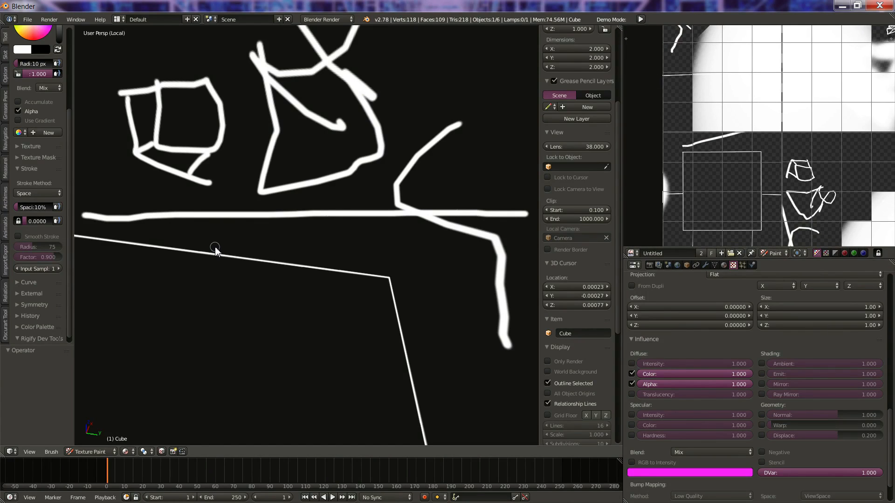
{"action": "scroll", "coordinate": [754, 143], "scroll_direction": "up", "scroll_amount": 3}
{"action": "scroll", "coordinate": [753, 142], "scroll_direction": "down", "scroll_amount": 3}
{"action": "middle_click_drag", "start_coordinate": [314, 211], "coordinate": [424, 272]}
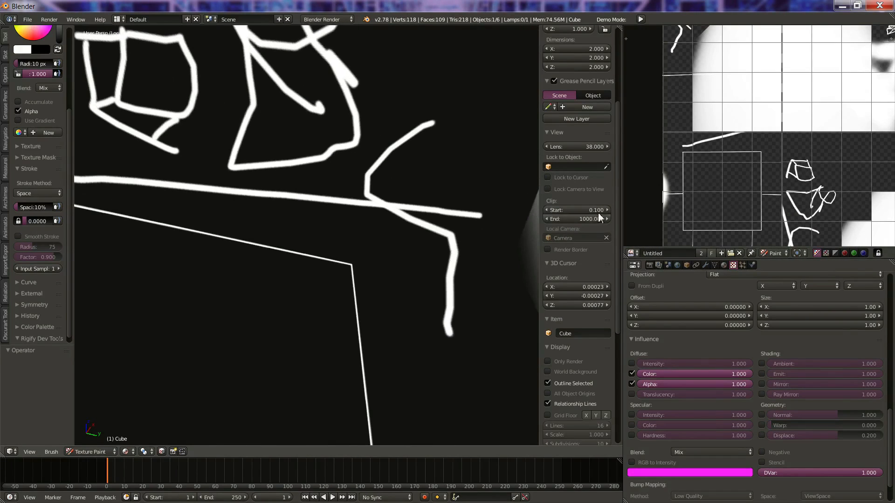
Step: Set the 3D view's lens to 2.6 and paint a horizontal and a vertical stroke crossing over the small sketches
{"action": "mouse_move", "coordinate": [586, 147]}
{"action": "left_mouse_down"}
{"action": "mouse_move", "coordinate": [606, 147]}
{"action": "mouse_move", "coordinate": [546, 146]}
{"action": "mouse_move", "coordinate": [580, 145]}
{"action": "left_mouse_up"}
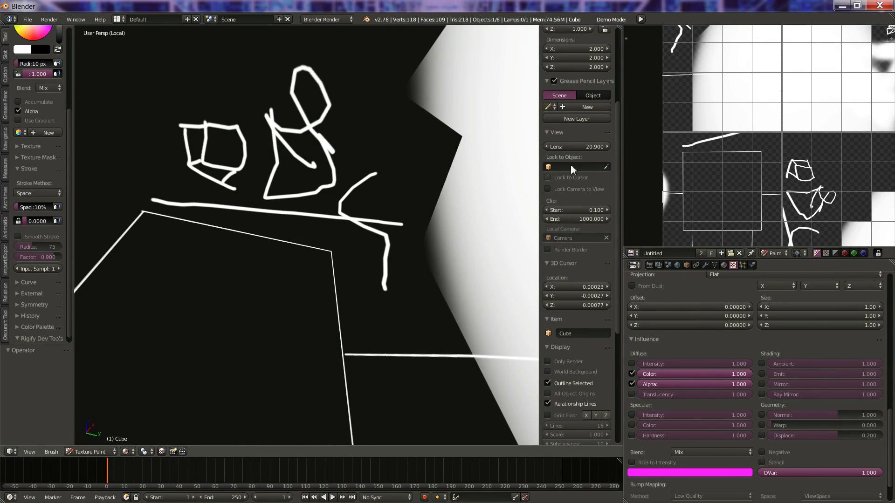
{"action": "mouse_move", "coordinate": [588, 147]}
{"action": "left_mouse_down"}
{"action": "mouse_move", "coordinate": [547, 147]}
{"action": "mouse_move", "coordinate": [574, 147]}
{"action": "left_mouse_up"}
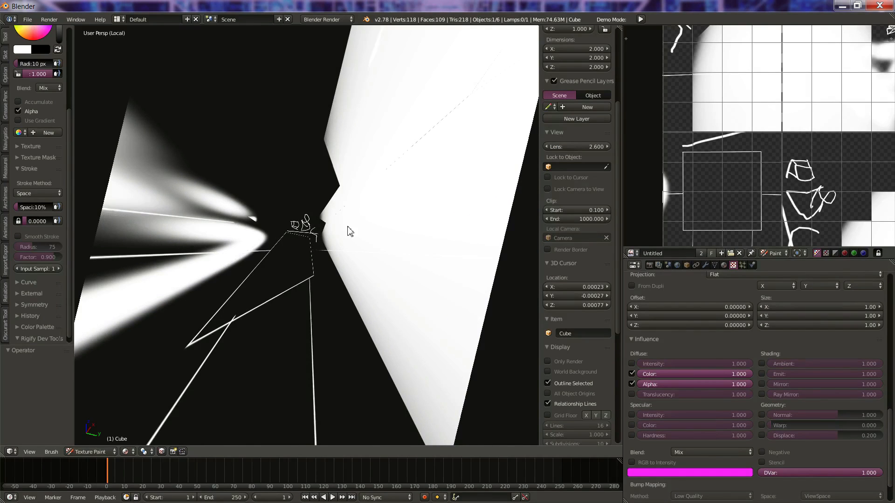
{"action": "left_click_drag", "start_coordinate": [404, 219], "coordinate": [267, 219]}
{"action": "left_click_drag", "start_coordinate": [293, 186], "coordinate": [298, 299]}
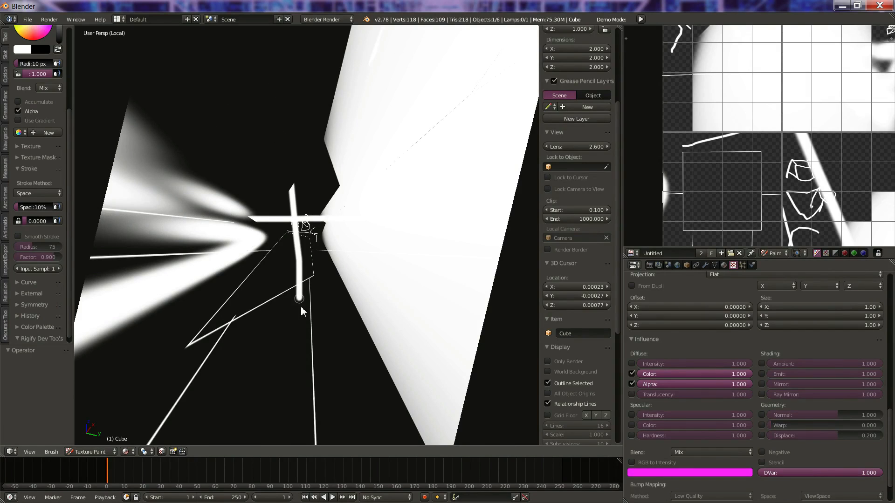
Step: Set the 3D view's lens to 15.5
{"action": "left_click_drag", "start_coordinate": [576, 147], "coordinate": [689, 147]}
{"action": "middle_click_drag", "start_coordinate": [332, 252], "coordinate": [313, 212]}
{"action": "mouse_move", "coordinate": [577, 146]}
{"action": "left_mouse_down"}
{"action": "mouse_move", "coordinate": [634, 147]}
{"action": "mouse_move", "coordinate": [578, 146]}
{"action": "left_mouse_up"}
{"action": "mouse_move", "coordinate": [287, 188]}
{"action": "middle_mouse_down"}
{"action": "mouse_move", "coordinate": [304, 296]}
{"action": "mouse_move", "coordinate": [272, 176]}
{"action": "mouse_move", "coordinate": [373, 206]}
{"action": "mouse_move", "coordinate": [318, 258]}
{"action": "mouse_move", "coordinate": [312, 243]}
{"action": "mouse_move", "coordinate": [306, 286]}
{"action": "mouse_move", "coordinate": [286, 255]}
{"action": "mouse_move", "coordinate": [282, 191]}
{"action": "middle_mouse_up"}
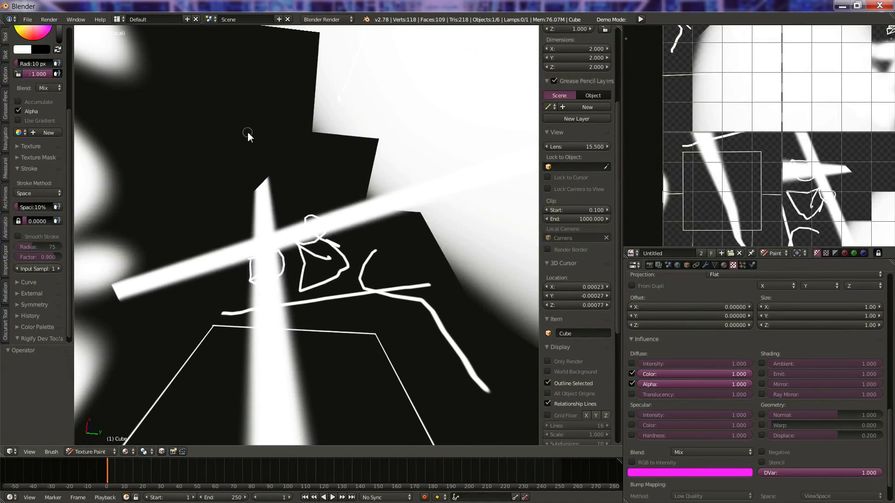
Step: Examine the crossed strokes from several angles inside the cube and compare their shape with the texture image
{"action": "middle_click_drag", "start_coordinate": [315, 200], "coordinate": [332, 322]}
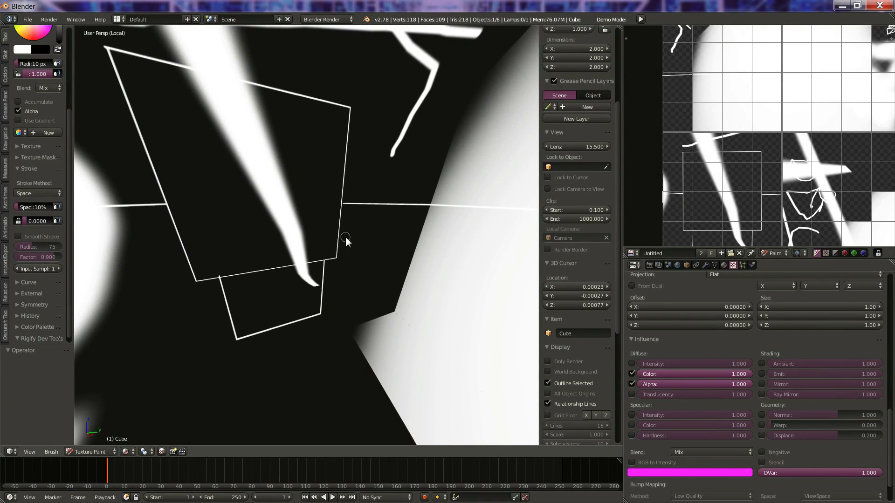
{"action": "middle_click_drag", "start_coordinate": [345, 242], "coordinate": [385, 189]}
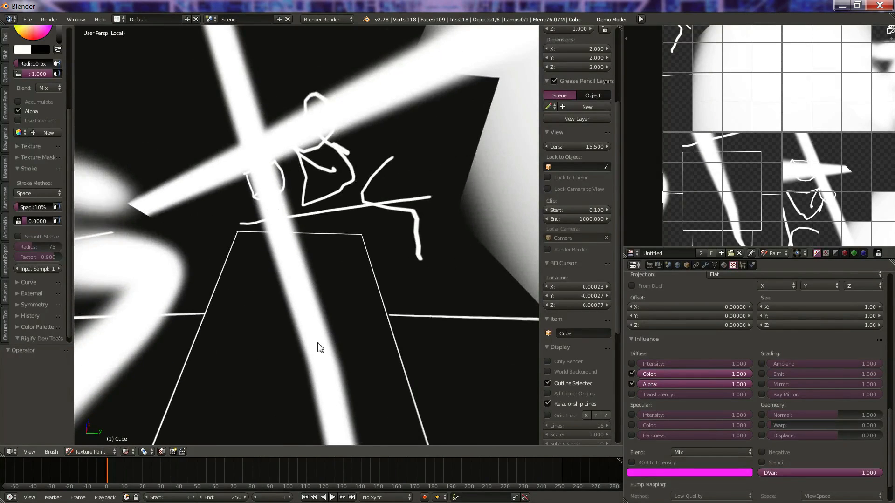
{"action": "middle_click_drag", "start_coordinate": [363, 135], "coordinate": [375, 216]}
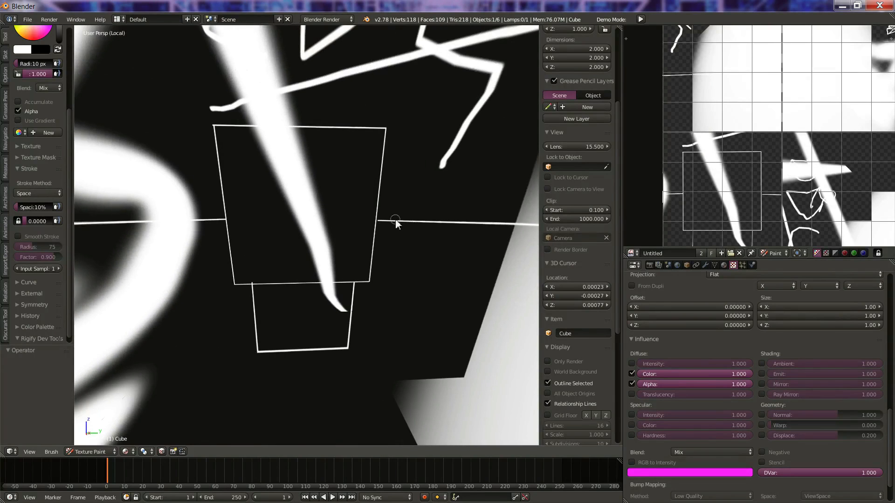
{"action": "mouse_move", "coordinate": [384, 173]}
{"action": "middle_mouse_down"}
{"action": "mouse_move", "coordinate": [379, 152]}
{"action": "mouse_move", "coordinate": [370, 239]}
{"action": "middle_mouse_up"}
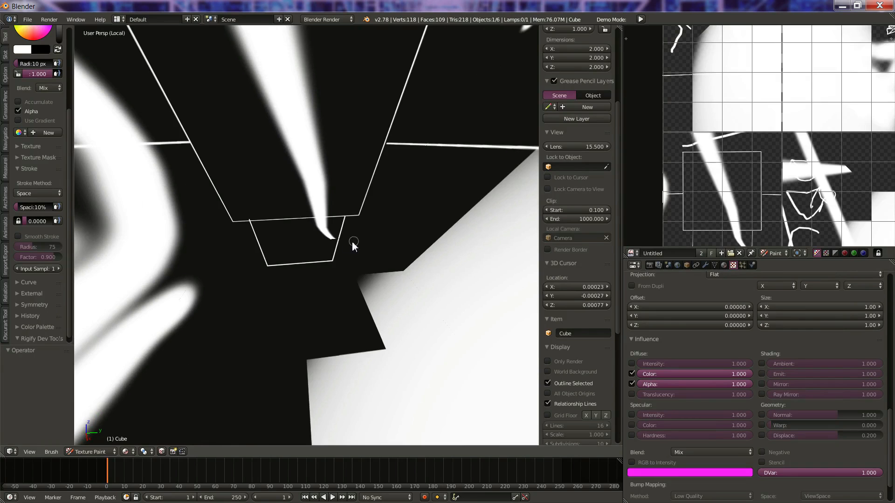
{"action": "mouse_move", "coordinate": [382, 270]}
{"action": "middle_mouse_down"}
{"action": "mouse_move", "coordinate": [374, 197]}
{"action": "mouse_move", "coordinate": [278, 283]}
{"action": "middle_mouse_up"}
{"action": "middle_click_drag", "start_coordinate": [353, 268], "coordinate": [262, 164]}
{"action": "mouse_move", "coordinate": [188, 90]}
{"action": "middle_mouse_down"}
{"action": "mouse_move", "coordinate": [273, 154]}
{"action": "mouse_move", "coordinate": [309, 237]}
{"action": "middle_mouse_up"}
{"action": "mouse_move", "coordinate": [311, 302]}
{"action": "middle_mouse_down"}
{"action": "mouse_move", "coordinate": [382, 292]}
{"action": "mouse_move", "coordinate": [390, 279]}
{"action": "middle_mouse_up"}
{"action": "scroll", "coordinate": [746, 177], "scroll_direction": "down", "scroll_amount": 3}
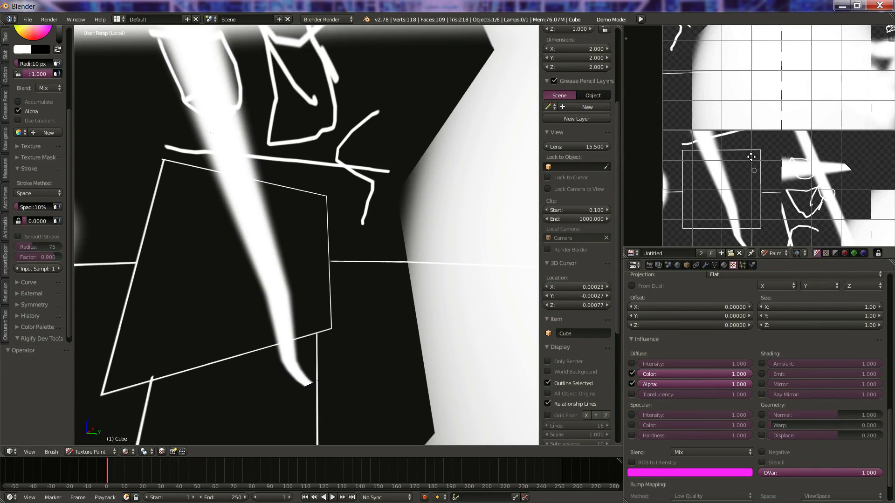
{"action": "scroll", "coordinate": [713, 135], "scroll_direction": "up", "scroll_amount": 4}
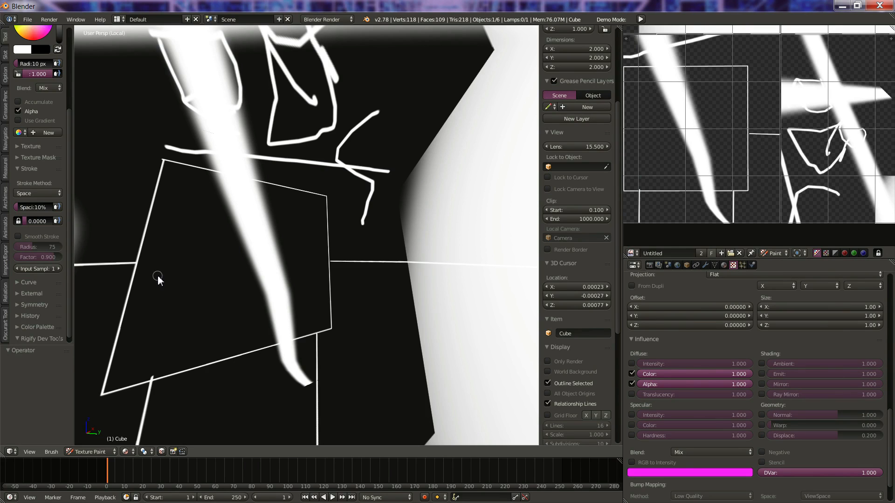
Step: Look over the brush settings, the object's transform values and the cube's mesh data with its UV map
{"action": "scroll", "coordinate": [61, 260], "scroll_direction": "up", "scroll_amount": 4}
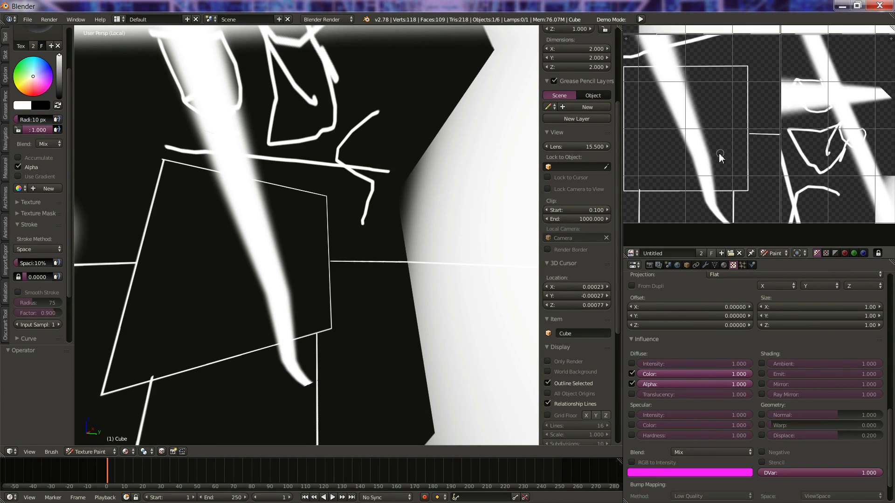
{"action": "scroll", "coordinate": [741, 161], "scroll_direction": "down", "scroll_amount": 2}
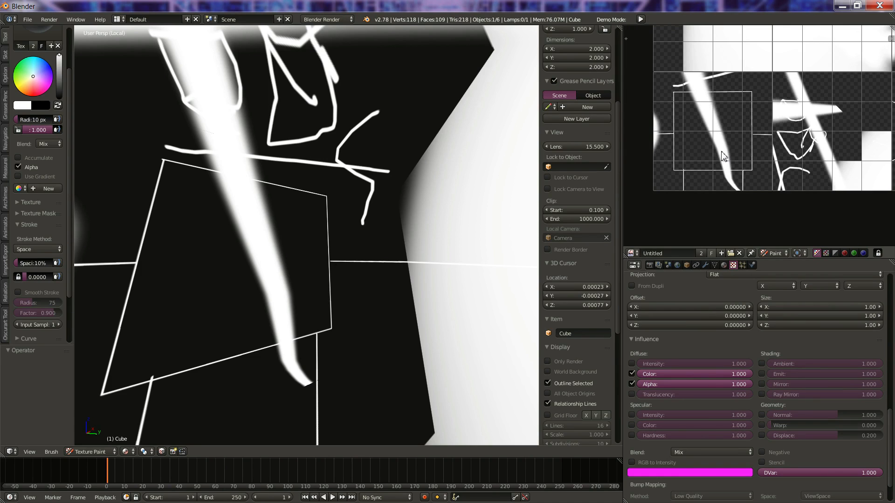
{"action": "scroll", "coordinate": [581, 236], "scroll_direction": "up", "scroll_amount": 5}
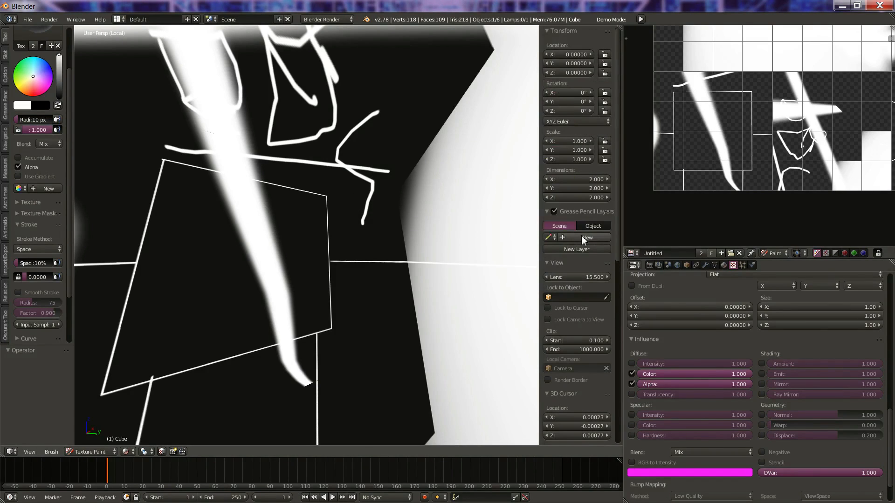
{"action": "scroll", "coordinate": [60, 200], "scroll_direction": "up", "scroll_amount": 3}
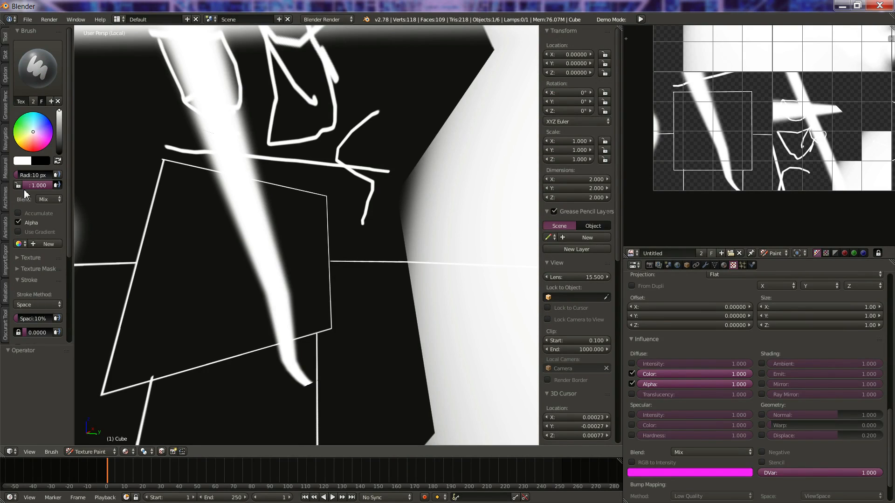
{"action": "left_click", "coordinate": [714, 265]}
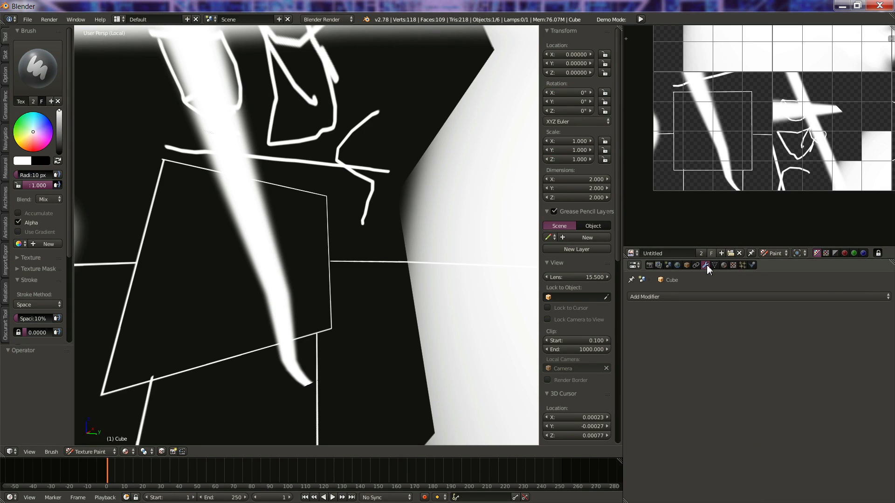
{"action": "scroll", "coordinate": [746, 354], "scroll_direction": "down", "scroll_amount": 6}
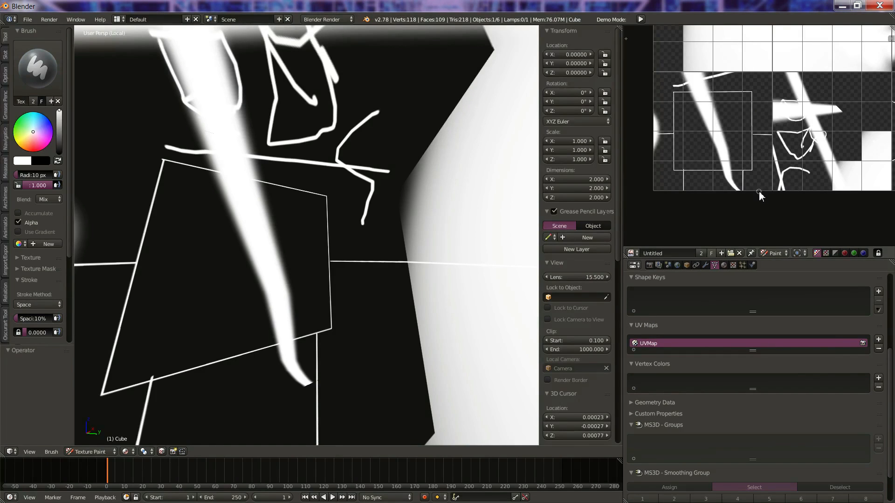
{"action": "scroll", "coordinate": [760, 201], "scroll_direction": "down", "scroll_amount": 2}
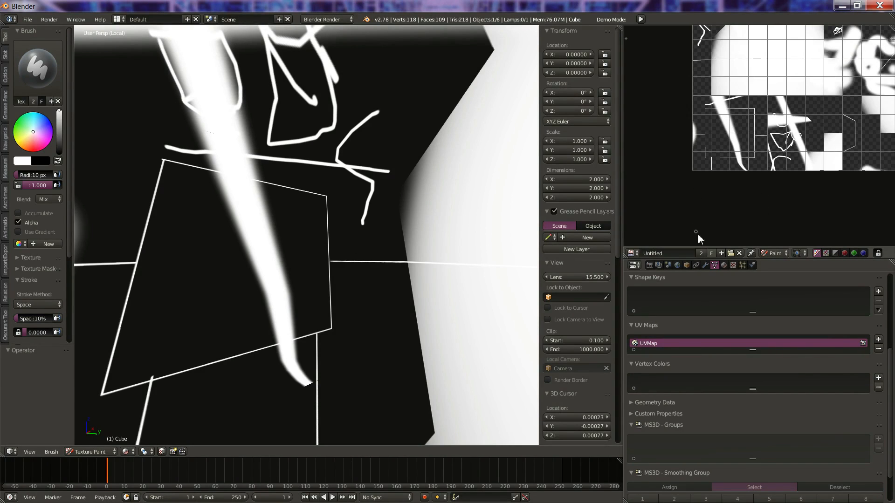
Step: Switch the cube to Object Mode and open the list of available images in the image editor
{"action": "key", "text": "Tab"}
{"action": "left_click", "coordinate": [220, 257]}
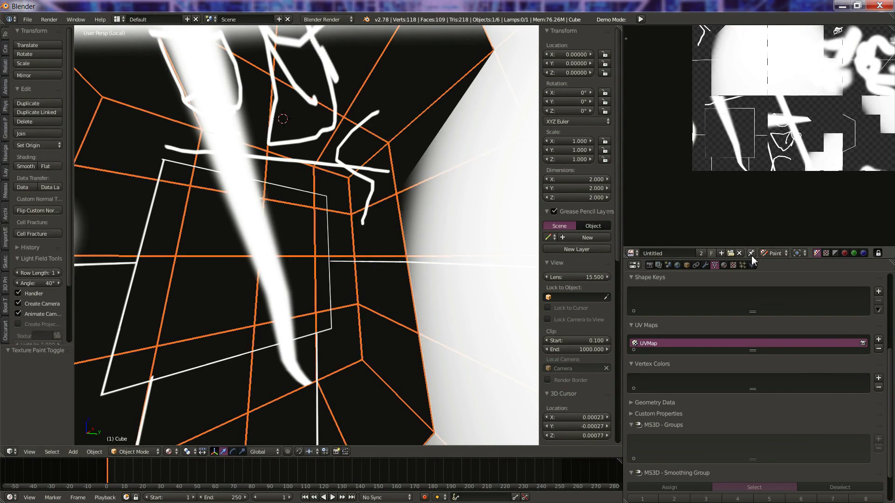
{"action": "scroll", "coordinate": [723, 256], "scroll_direction": "up", "scroll_amount": 3}
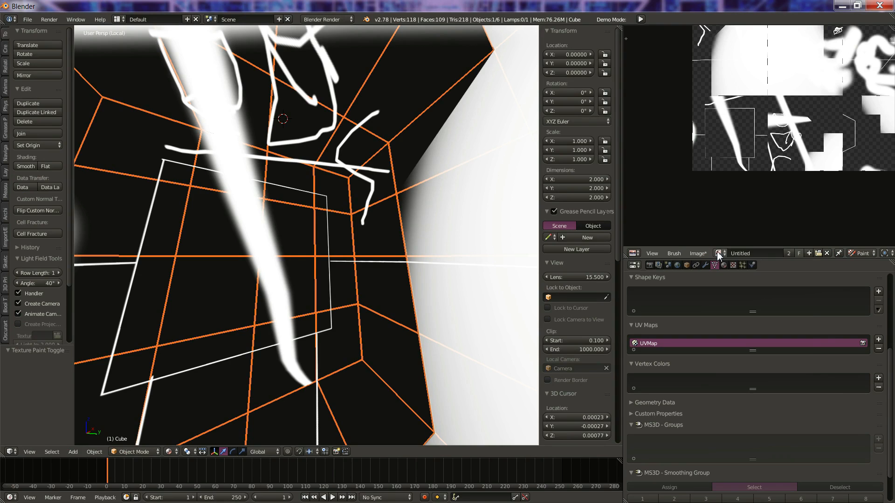
{"action": "left_click", "coordinate": [720, 254]}
{"action": "left_click", "coordinate": [720, 268]}
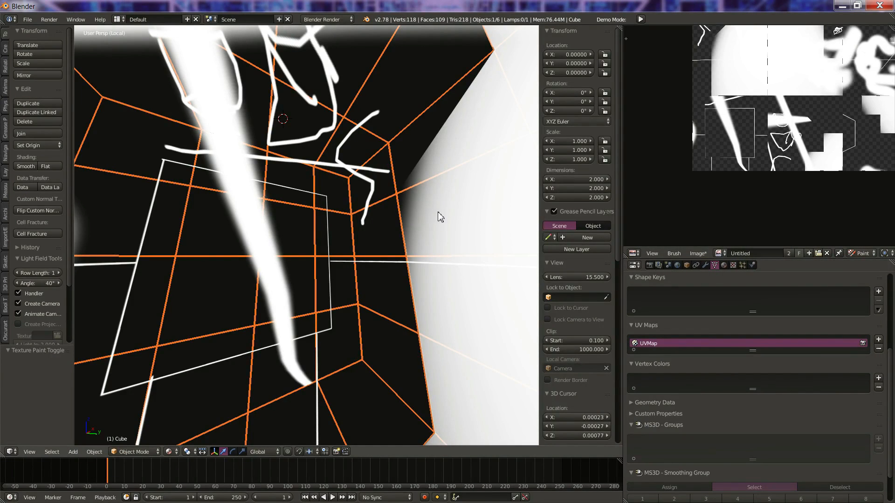
Step: Return the cube to Texture Paint mode and examine all its painted faces from outside
{"action": "middle_click_drag", "start_coordinate": [446, 282], "coordinate": [419, 291]}
{"action": "scroll", "coordinate": [419, 291], "scroll_direction": "down", "scroll_amount": 20}
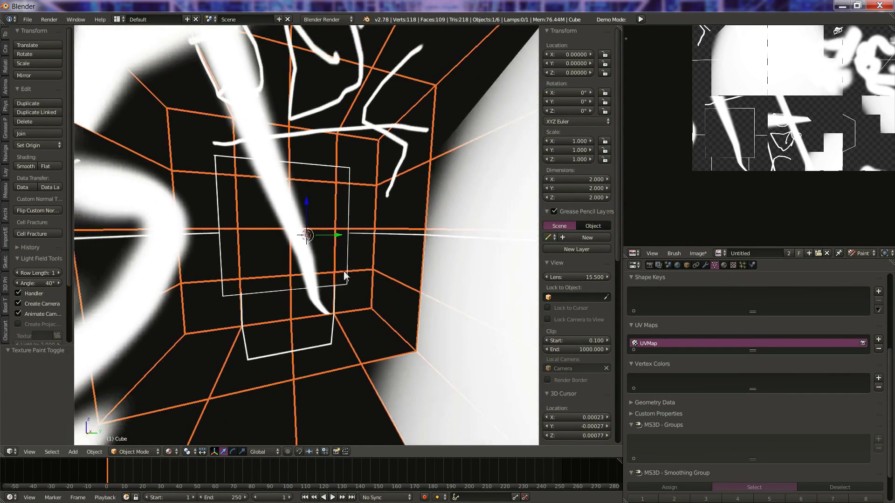
{"action": "scroll", "coordinate": [343, 284], "scroll_direction": "down", "scroll_amount": 12}
{"action": "middle_click_drag", "start_coordinate": [270, 262], "coordinate": [319, 216]}
{"action": "scroll", "coordinate": [349, 285], "scroll_direction": "down", "scroll_amount": 8}
{"action": "key", "text": "z"}
{"action": "left_click", "coordinate": [245, 269]}
{"action": "key", "text": "Tab"}
{"action": "left_click", "coordinate": [247, 277]}
{"action": "mouse_move", "coordinate": [354, 256]}
{"action": "middle_mouse_down"}
{"action": "mouse_move", "coordinate": [381, 225]}
{"action": "mouse_move", "coordinate": [318, 250]}
{"action": "middle_mouse_up"}
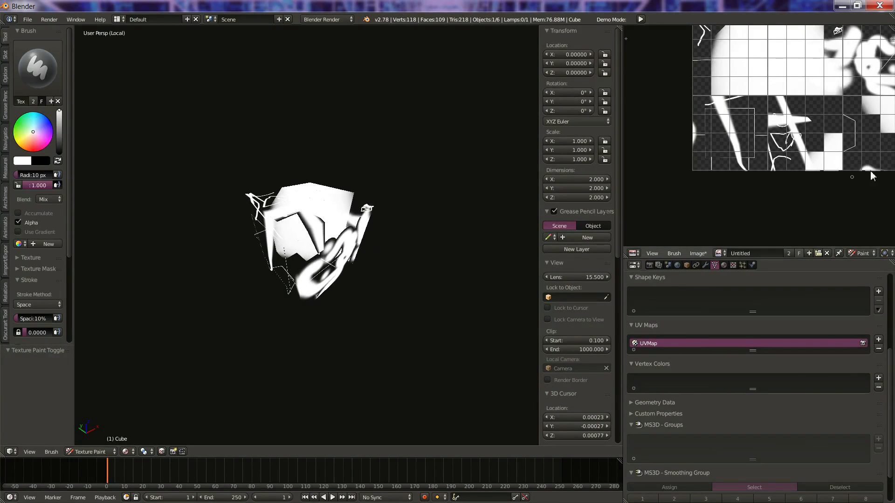